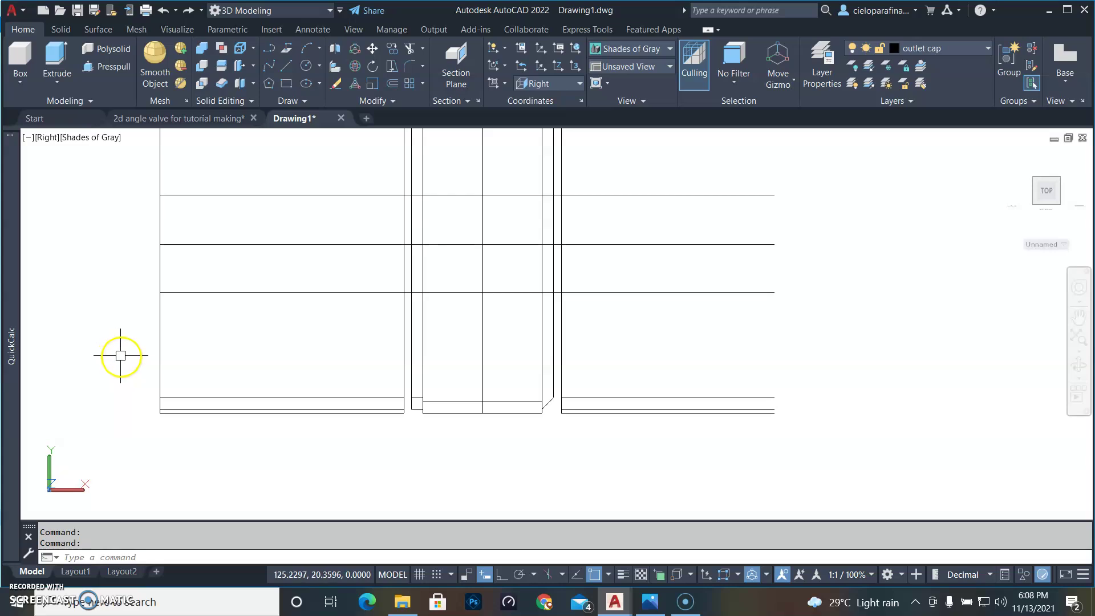
# Step: Erase the short horizontal lines at the lower left of the outlet profile and the three adjoining vertical lines
pyautogui.click(442, 456)
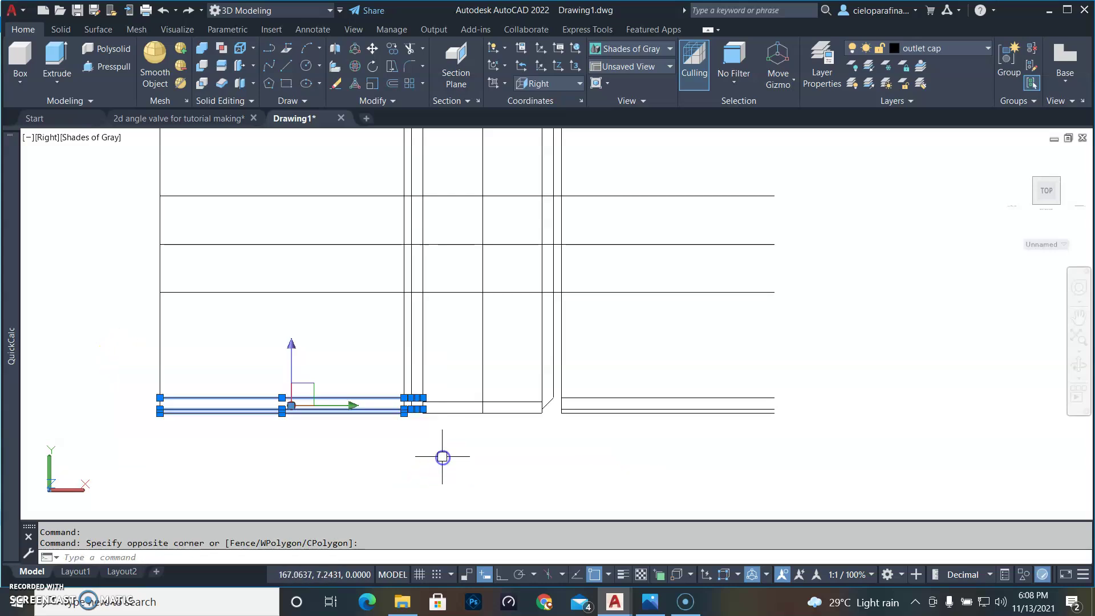
pyautogui.press('Return')
pyautogui.click(428, 377)
pyautogui.click(354, 349)
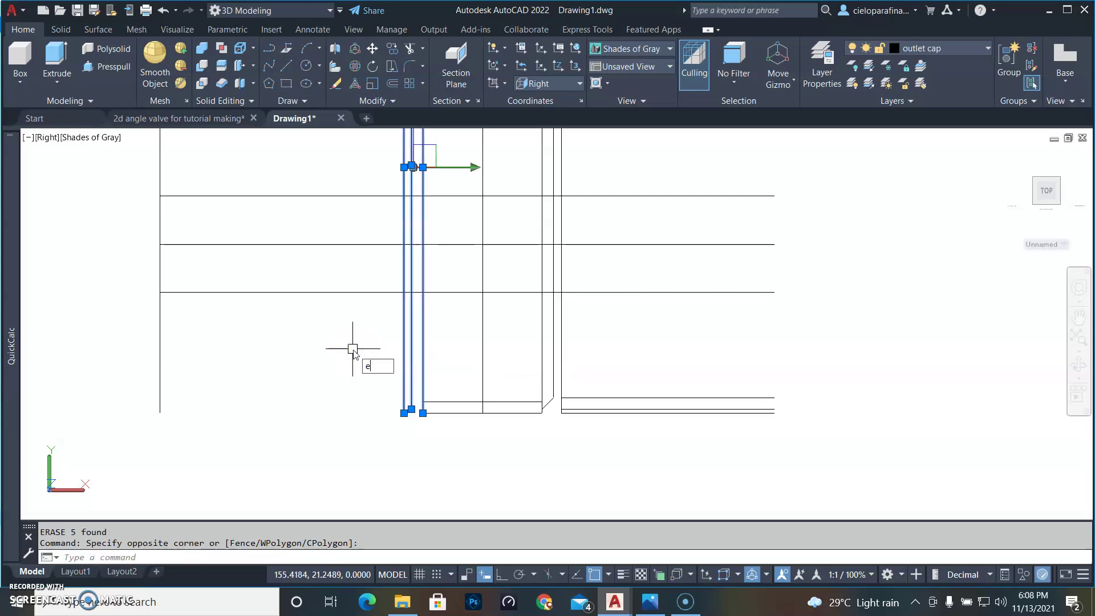
pyautogui.write('e')
pyautogui.press('Return')
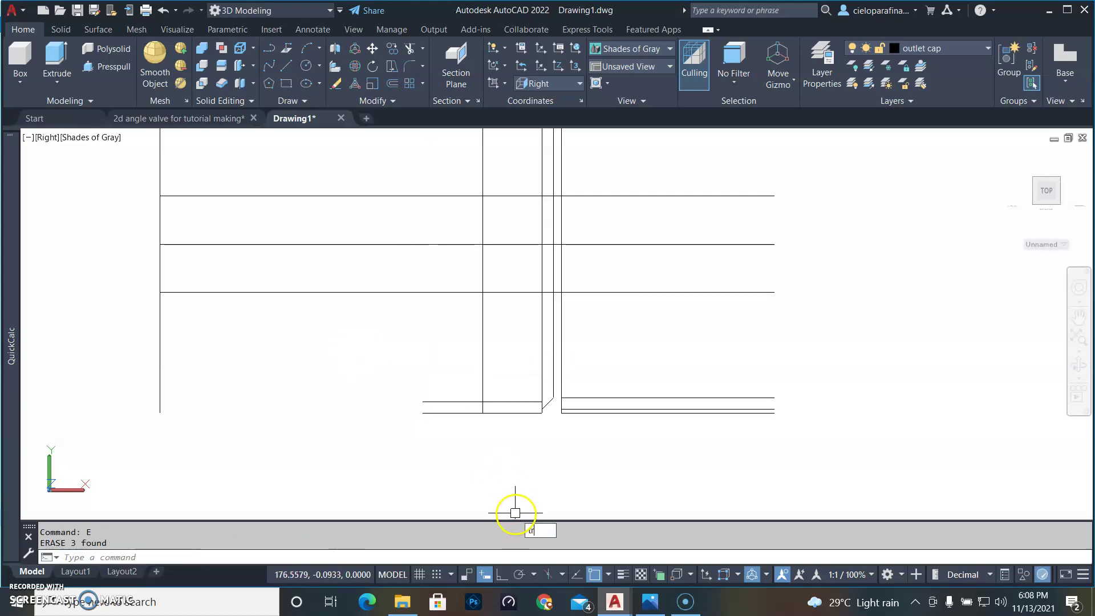
# Step: Trim the two lower horizontal lines of the outlet profile back to its central vertical line
pyautogui.write('tr')
pyautogui.press('Return')
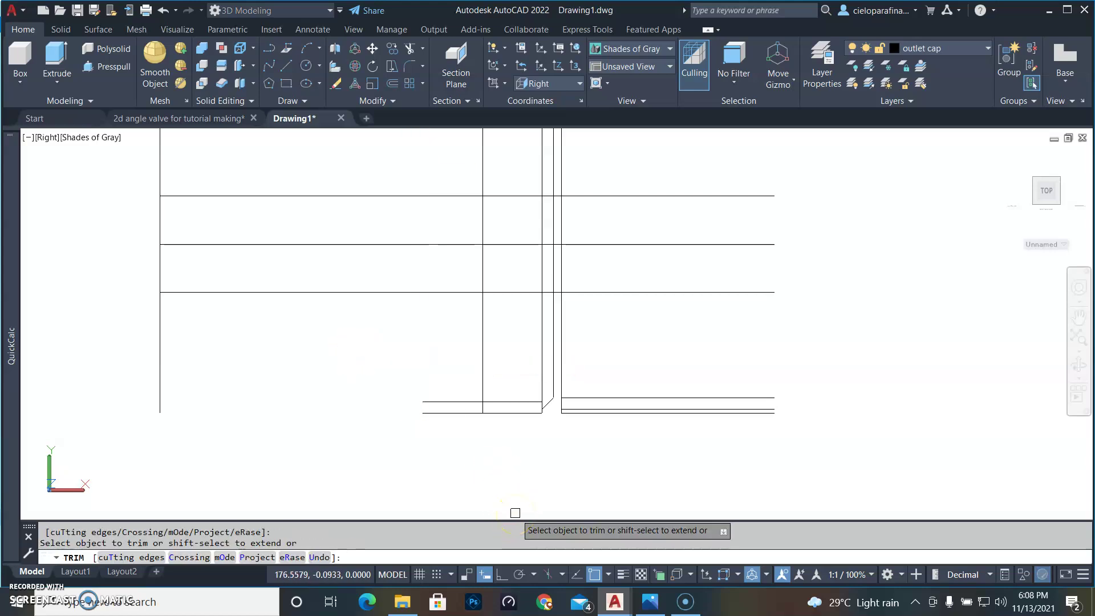
pyautogui.click(460, 410)
pyautogui.click(454, 401)
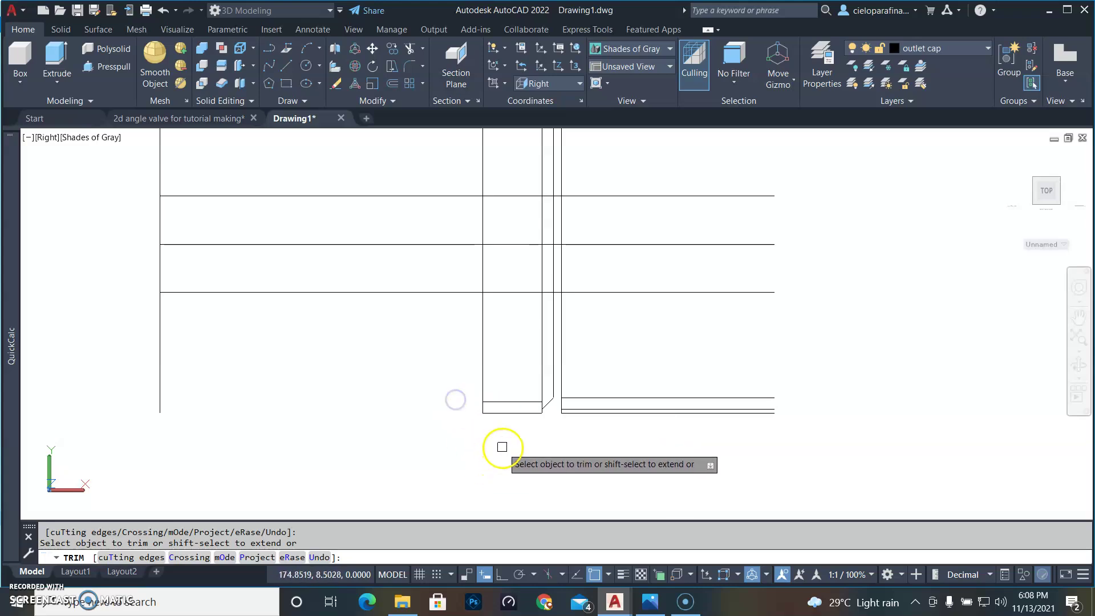
pyautogui.press('Escape')
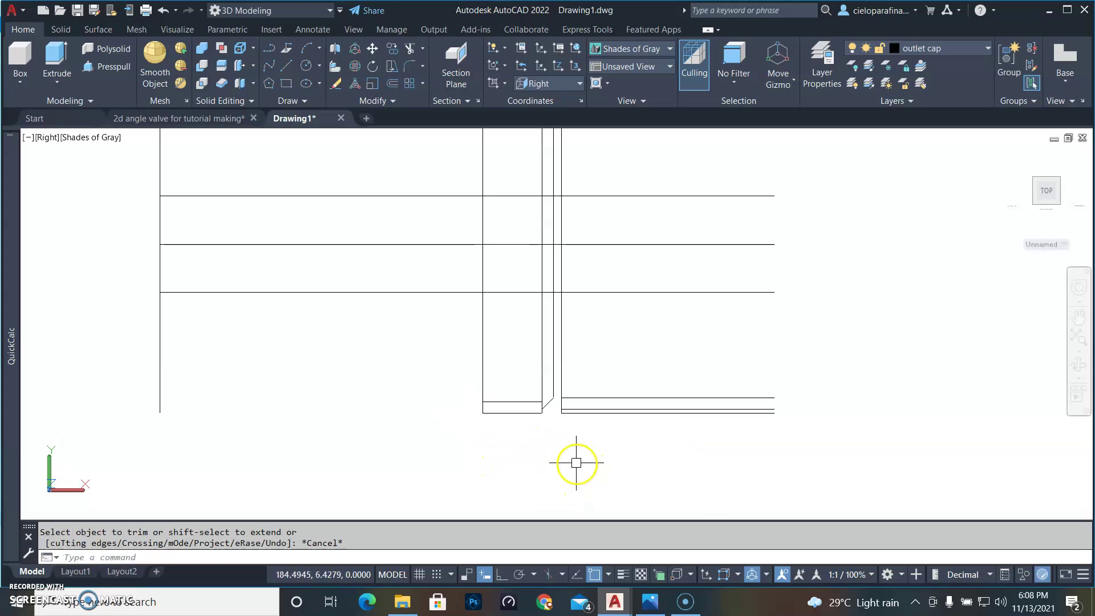
# Step: In the 2d angle valve reference drawing, add a vertical linear dimension to the outer wall segment between the two right-hand chamfers
pyautogui.click(133, 118)
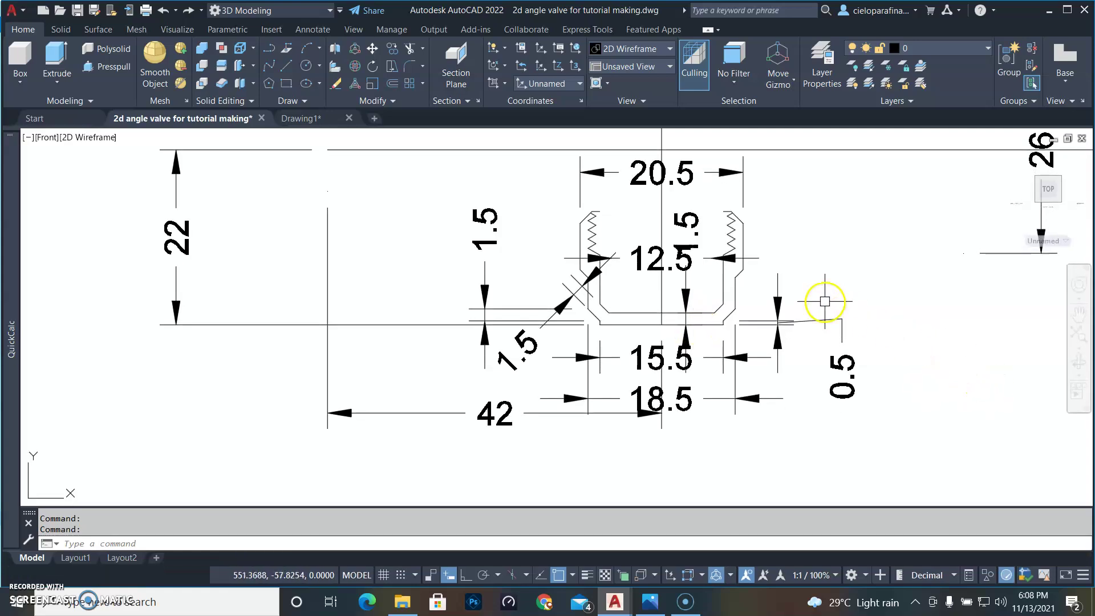
pyautogui.moveTo(825, 302); pyautogui.dragTo(636, 320, button='middle')
pyautogui.scroll(2, 580, 353)
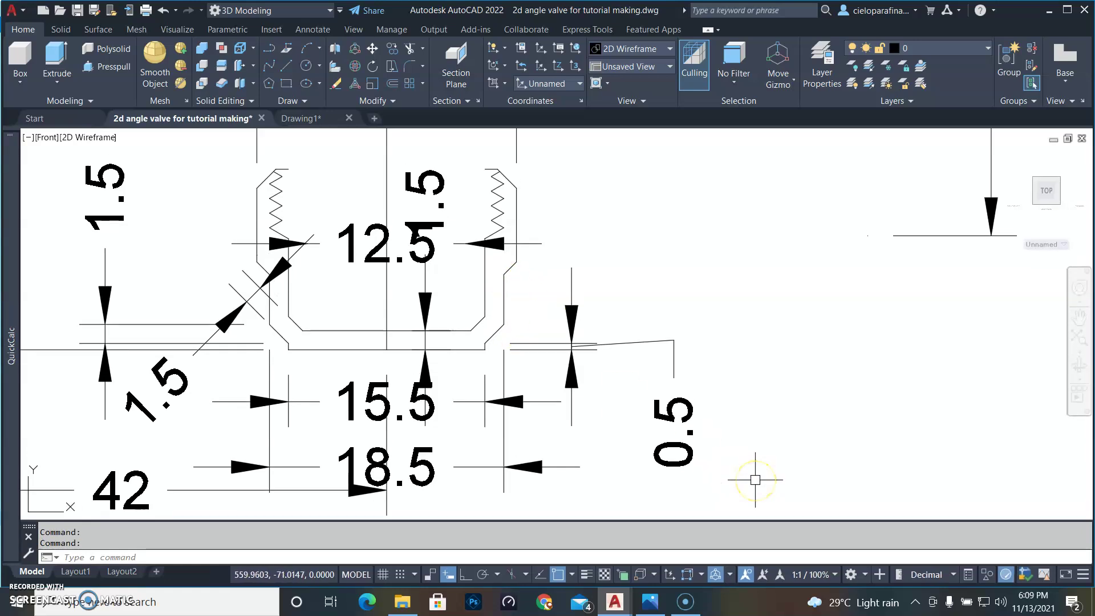
pyautogui.write('i')
pyautogui.press('Return')
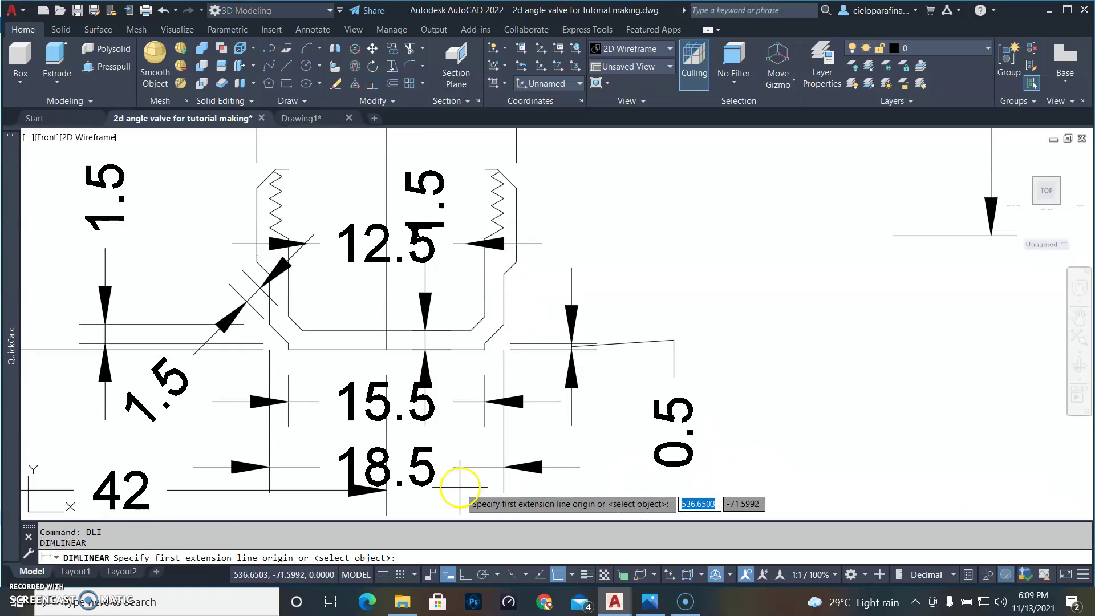
pyautogui.click(504, 324)
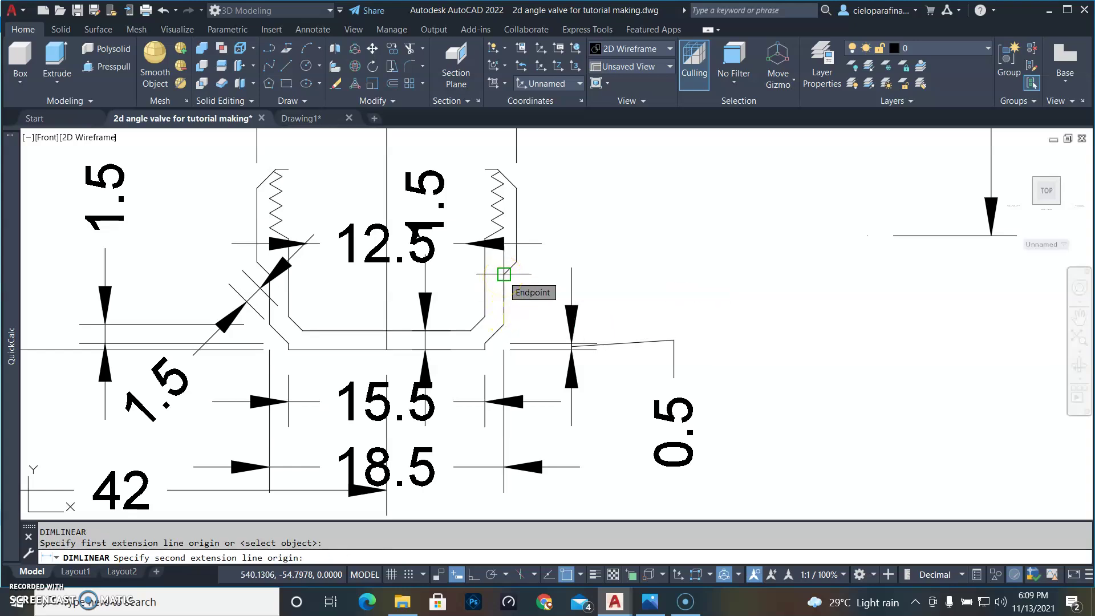
pyautogui.click(505, 275)
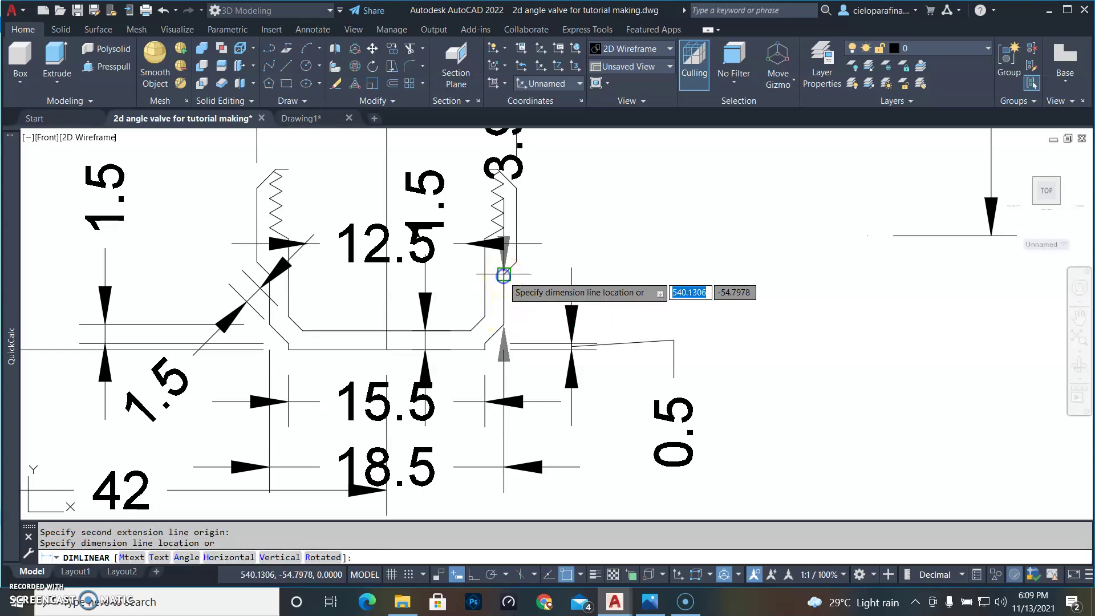
pyautogui.click(706, 305)
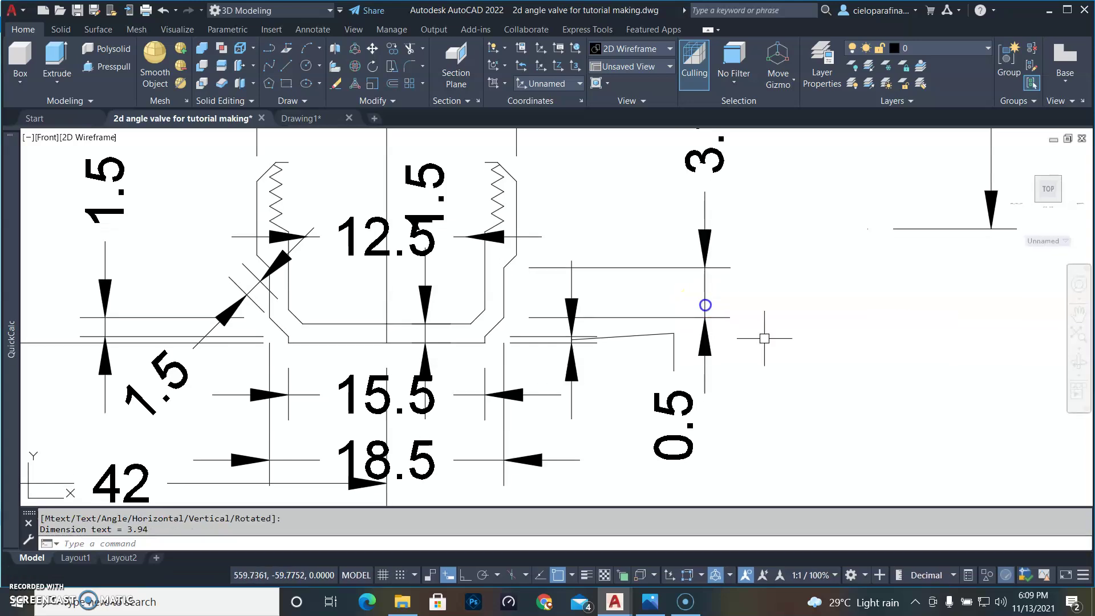
pyautogui.scroll(-2, 793, 314)
pyautogui.moveTo(797, 317); pyautogui.dragTo(666, 384, button='middle')
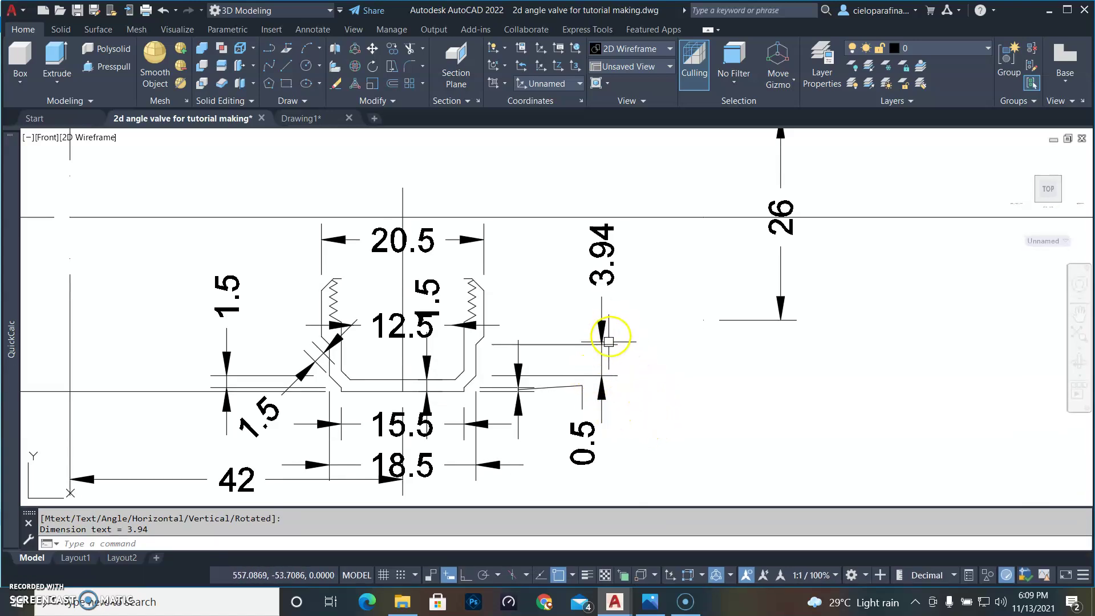
# Step: Add a vertical linear dimension to the height of the upper slanted edge on the cap's right outer wall
pyautogui.scroll(2, 485, 330)
pyautogui.scroll(2, 502, 376)
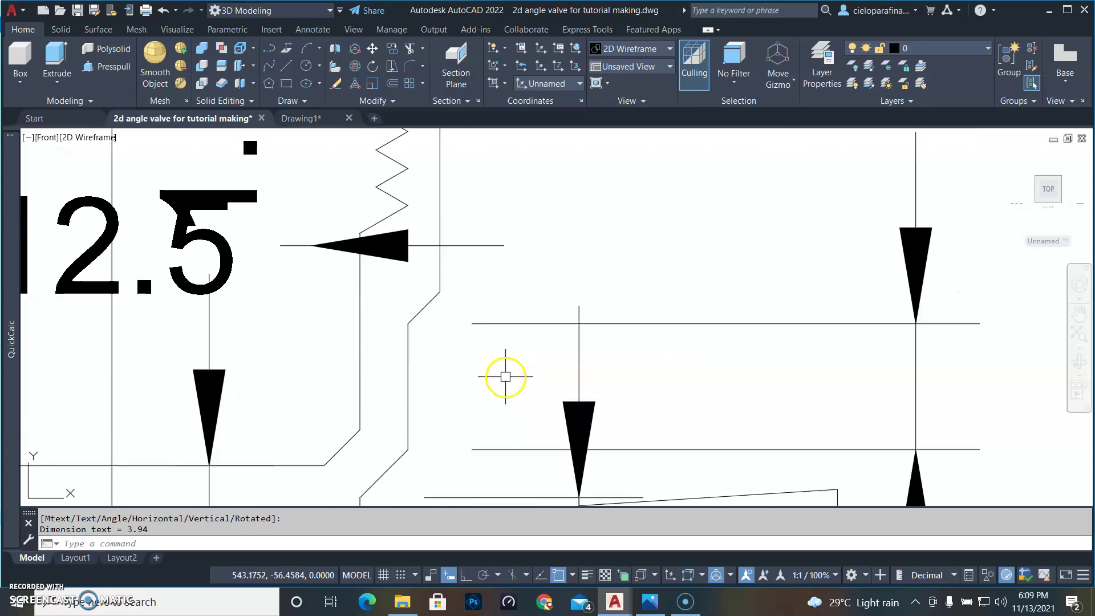
pyautogui.click(499, 325)
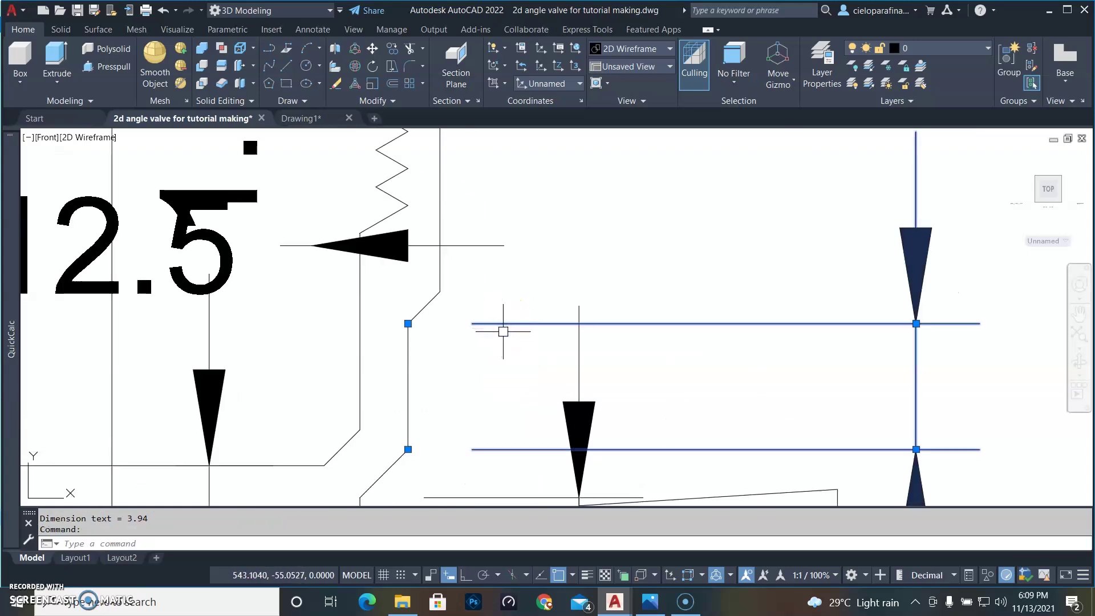
pyautogui.press('Escape')
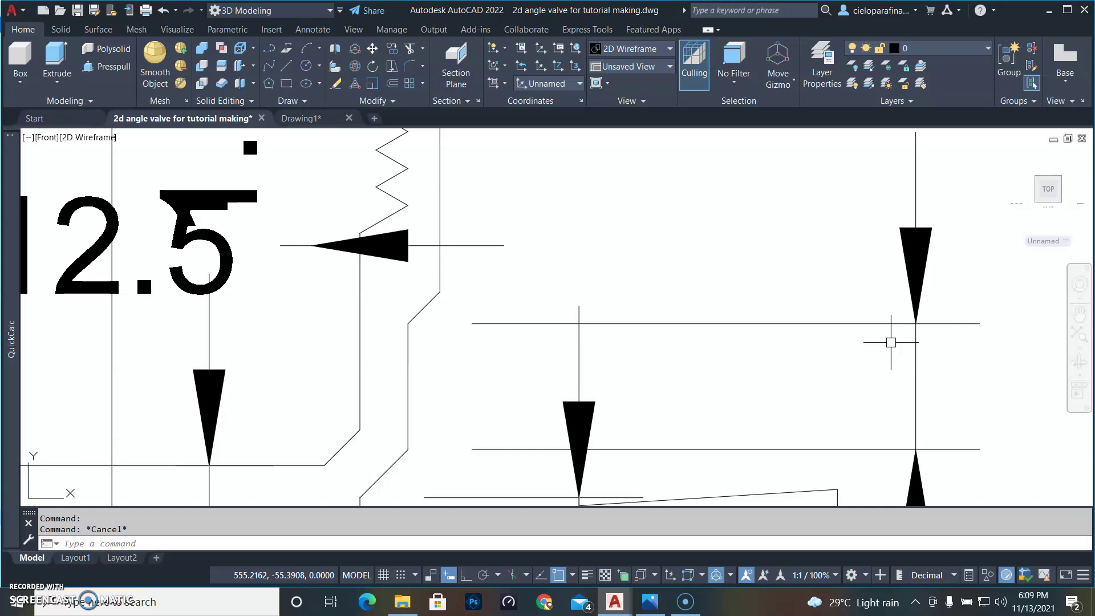
pyautogui.press('Return')
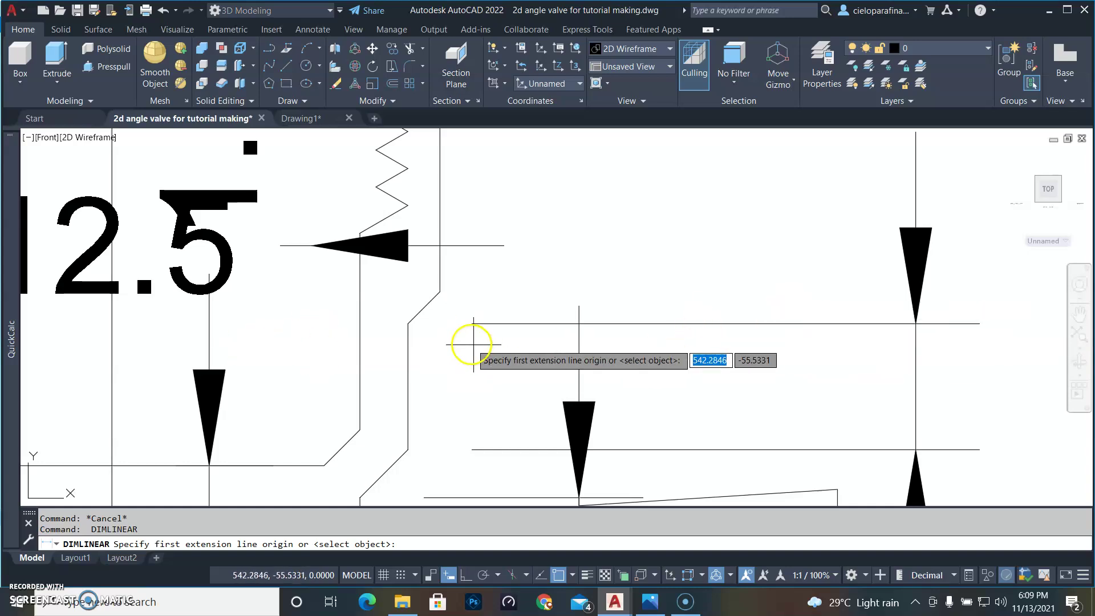
pyautogui.click(408, 323)
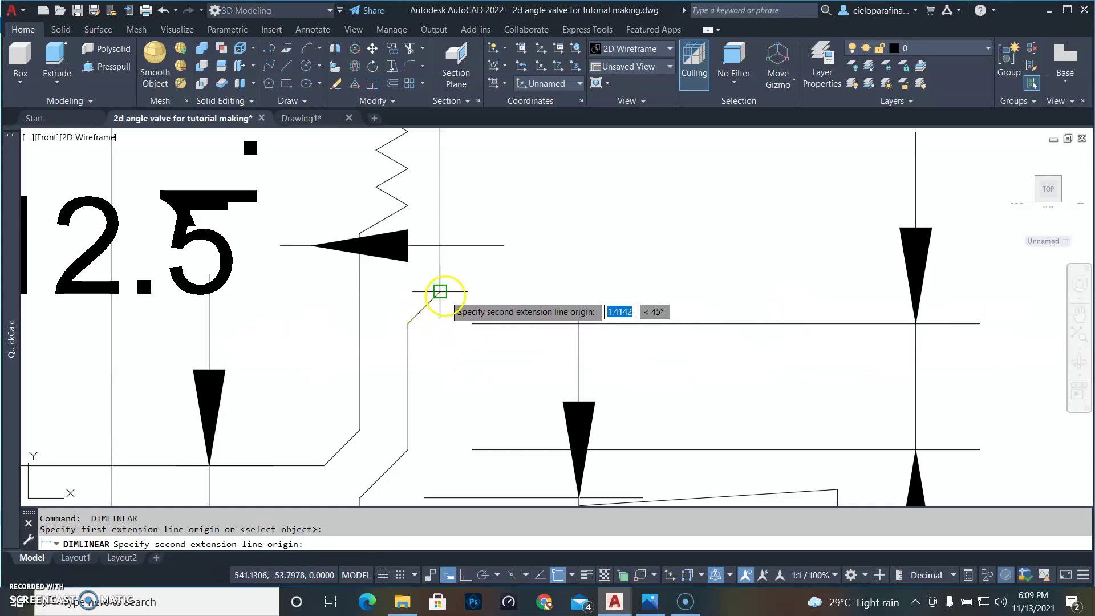
pyautogui.click(440, 294)
pyautogui.click(731, 396)
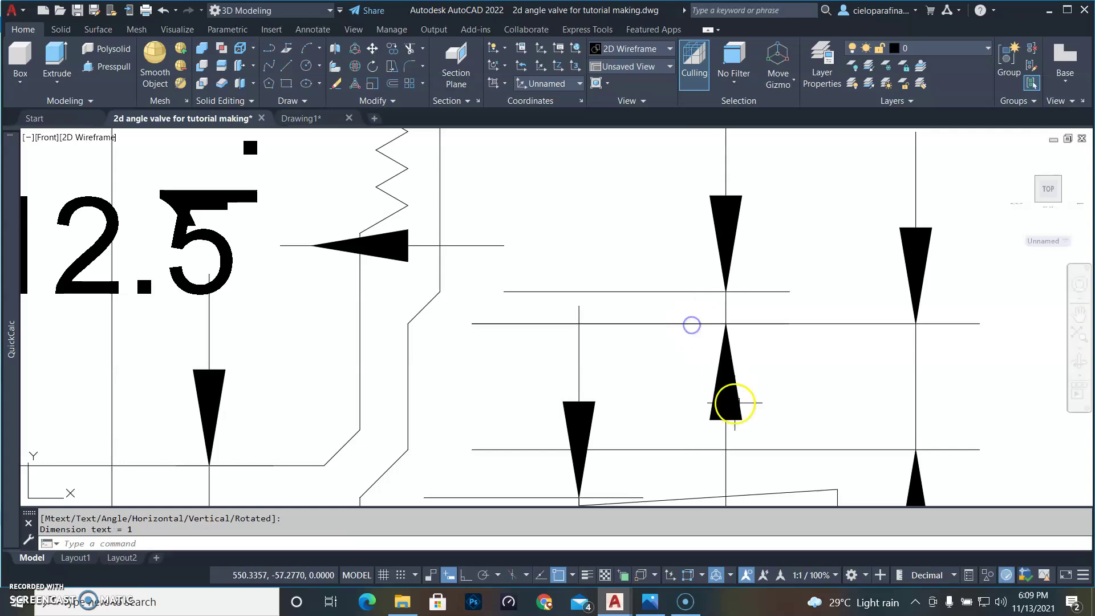
pyautogui.scroll(-3, 733, 403)
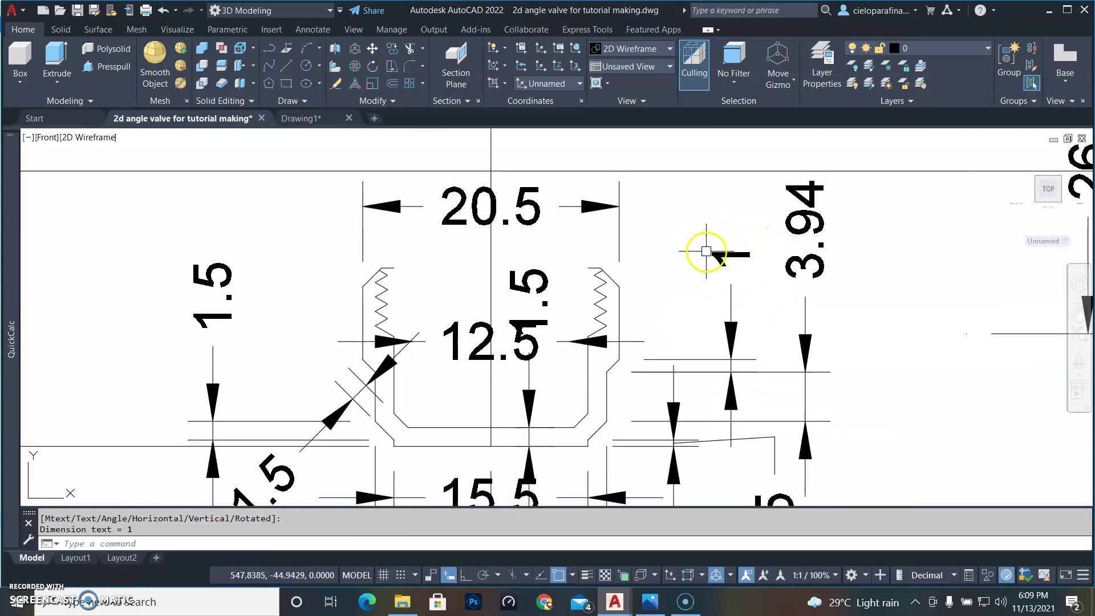
pyautogui.moveTo(856, 586); pyautogui.dragTo(821, 588)
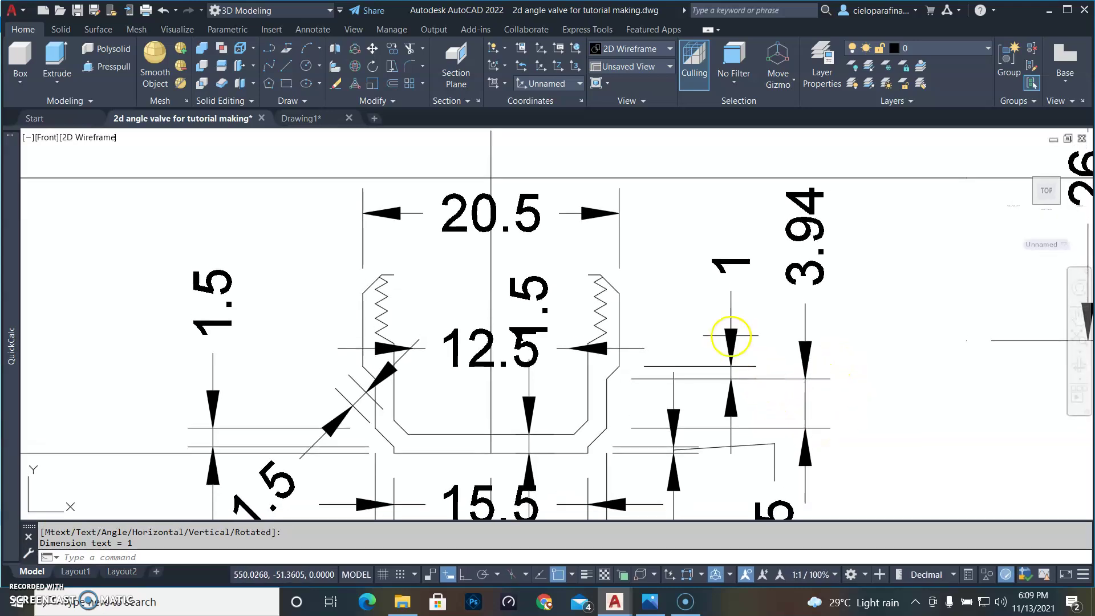
# Step: In Drawing1, offset the uppermost of the three lower-right horizontal lines 3.94 units upward
pyautogui.click(302, 118)
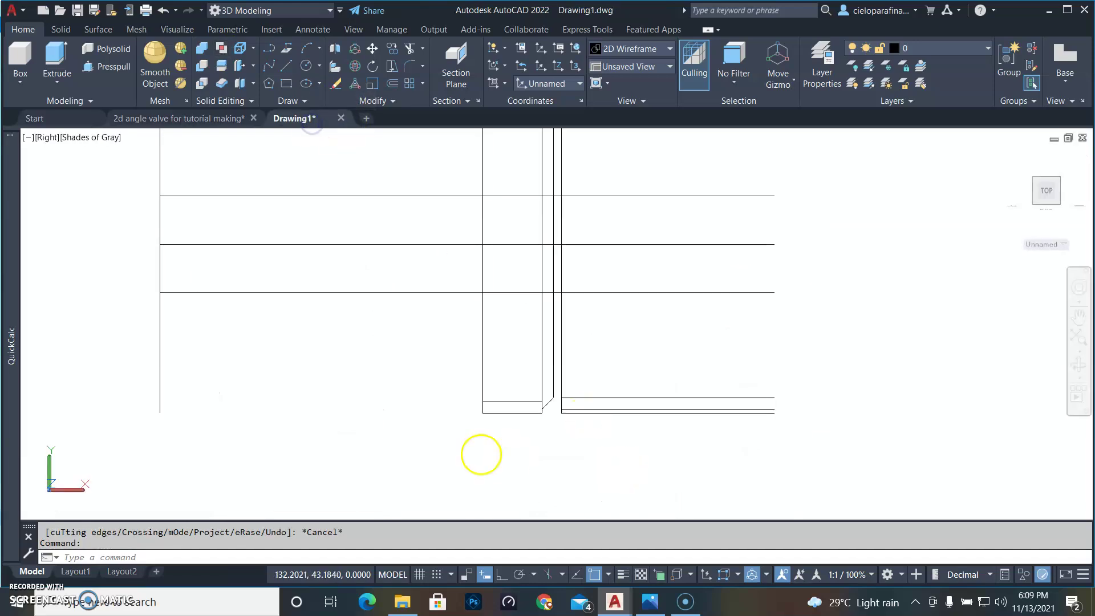
pyautogui.scroll(3, 557, 393)
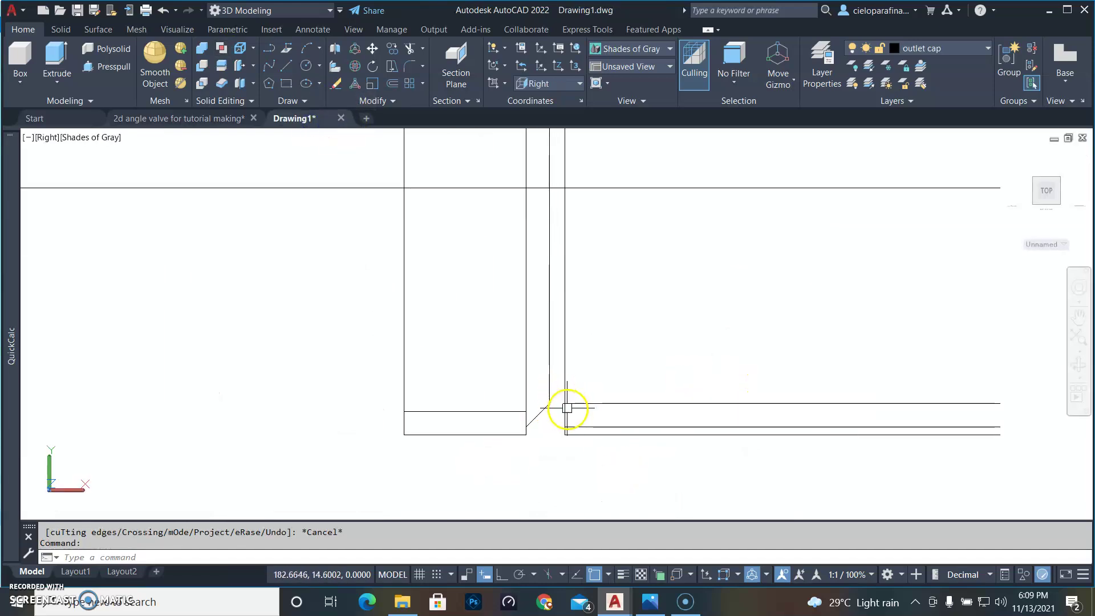
pyautogui.click(619, 404)
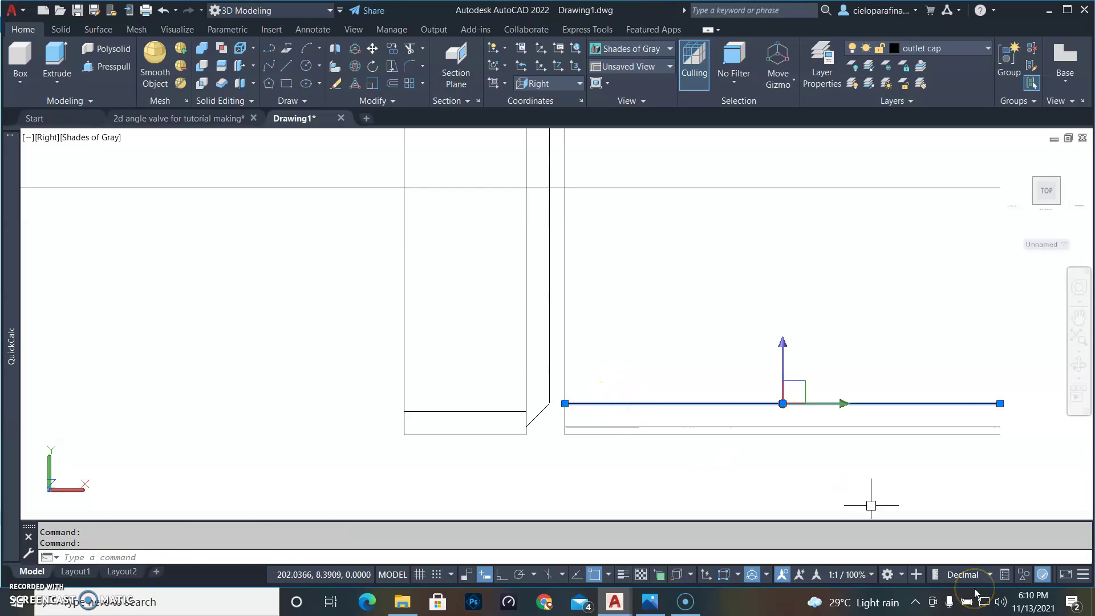
pyautogui.click(913, 559)
pyautogui.write('o')
pyautogui.press('Return')
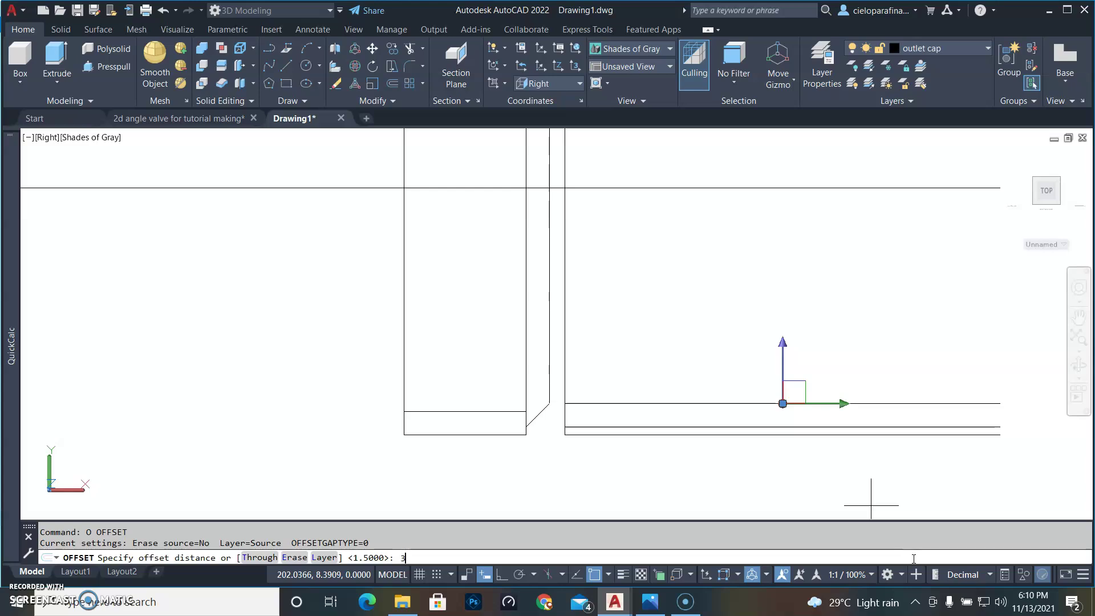
pyautogui.write('3.94')
pyautogui.press('Return')
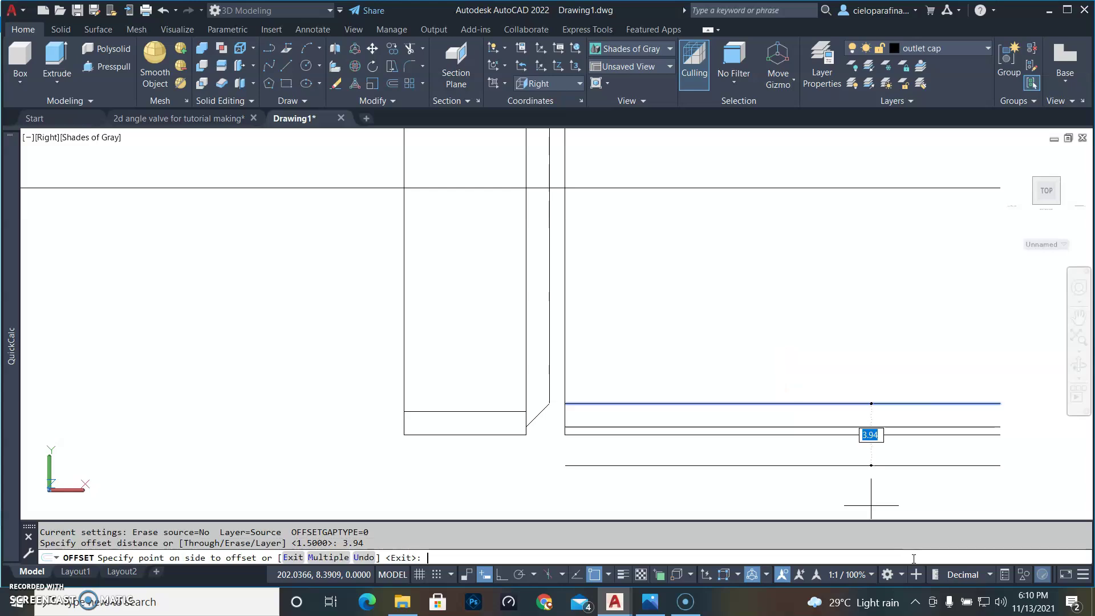
pyautogui.click(800, 295)
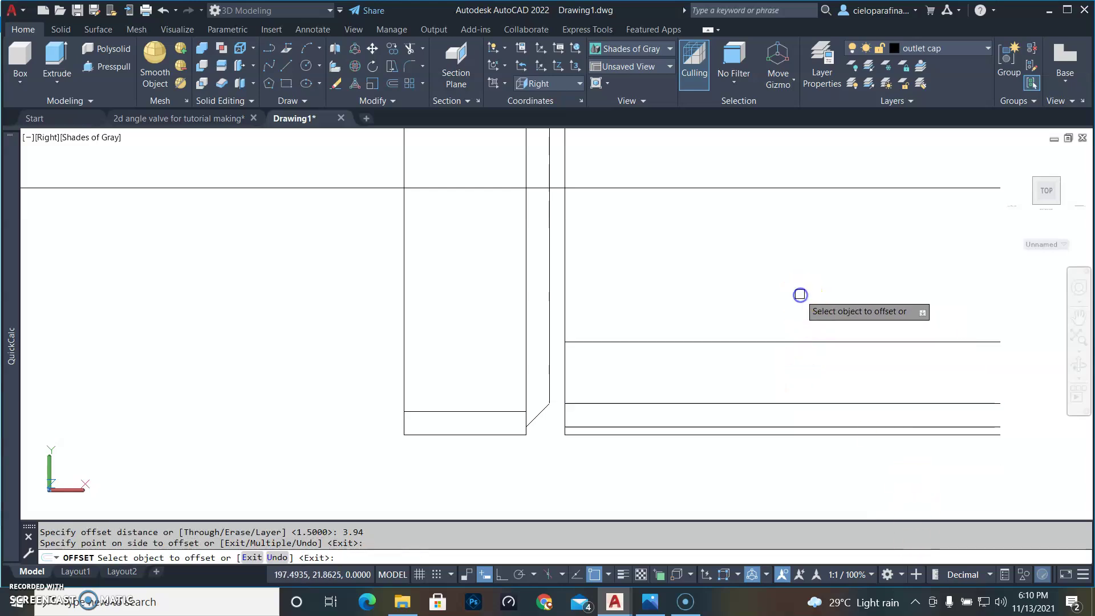
pyautogui.press('Return')
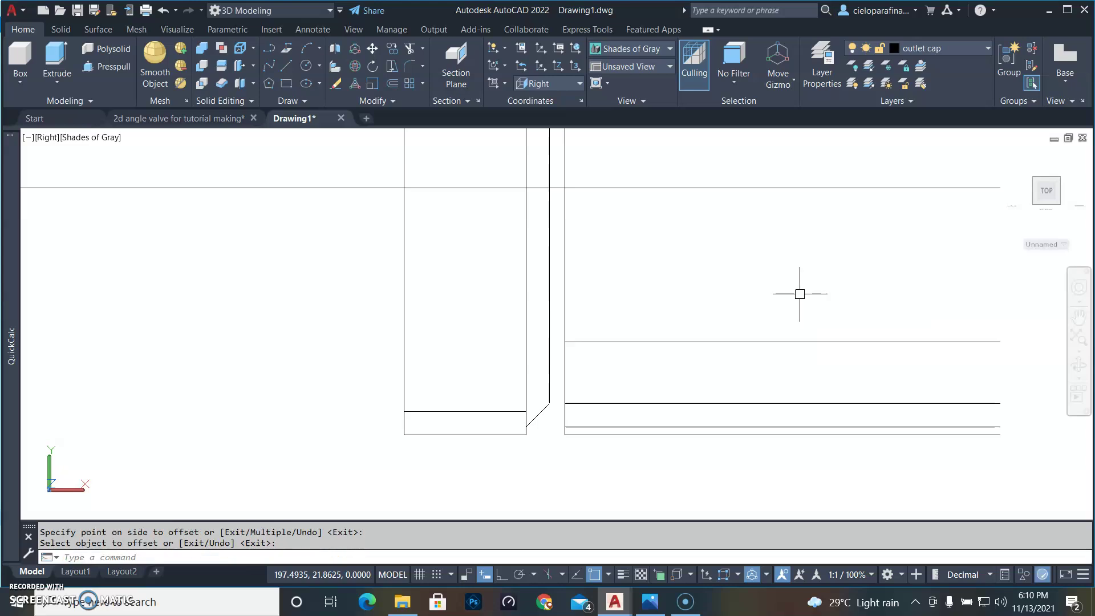
# Step: Offset the new horizontal line at the lower right 1 unit upward
pyautogui.press('Return')
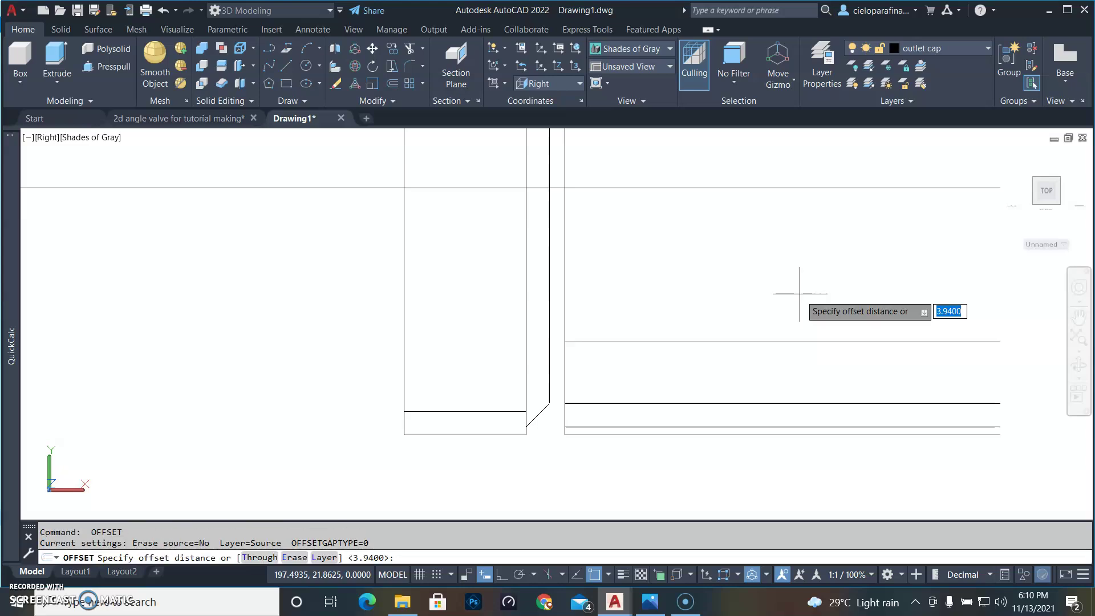
pyautogui.write('1')
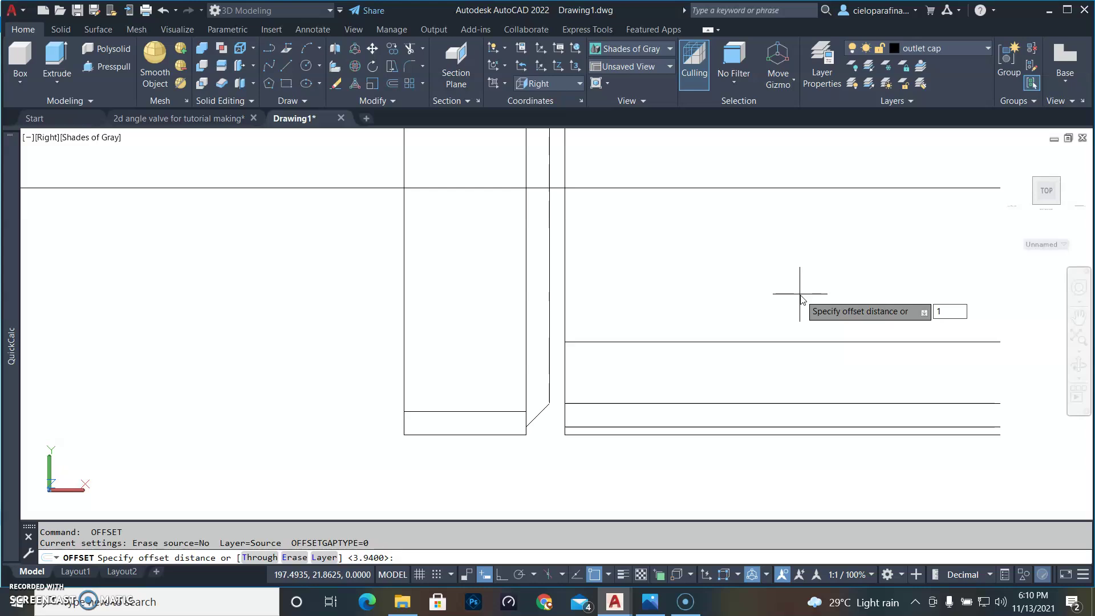
pyautogui.press('Return')
pyautogui.click(750, 342)
pyautogui.click(792, 240)
pyautogui.press('Return')
pyautogui.scroll(3, 662, 421)
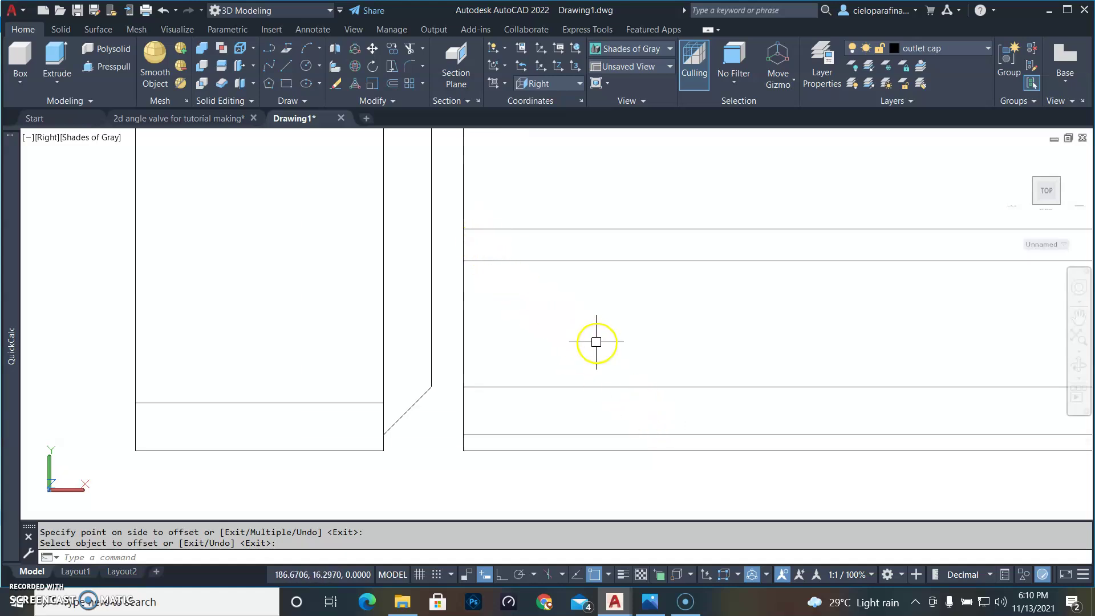
# Step: Repeat the 1-unit upward offset on the same lower-right horizontal source line
pyautogui.press('Return')
pyautogui.press('Return')
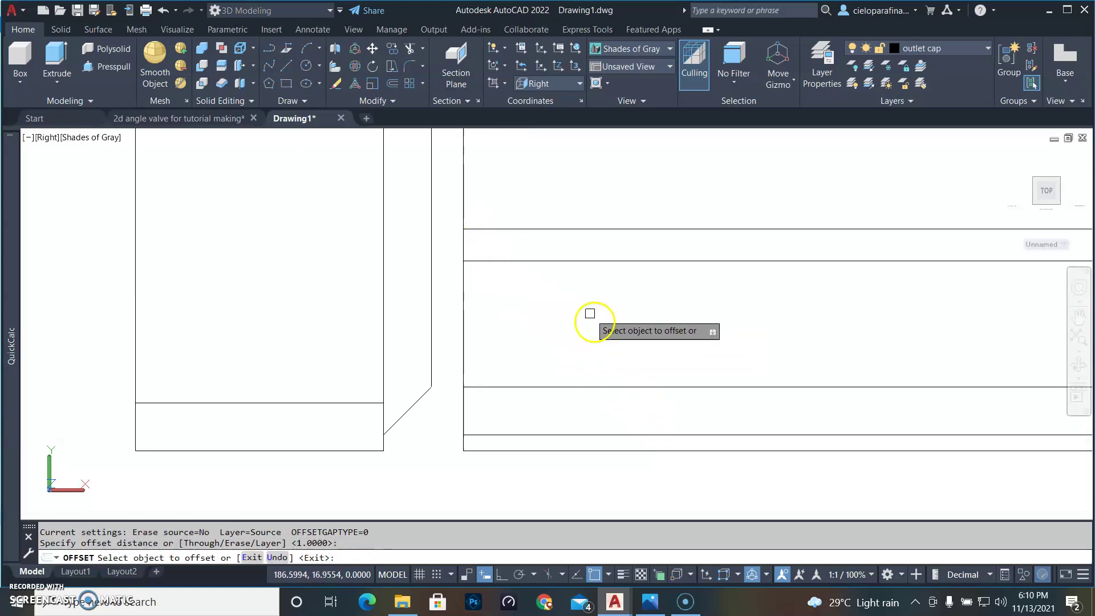
pyautogui.click(548, 261)
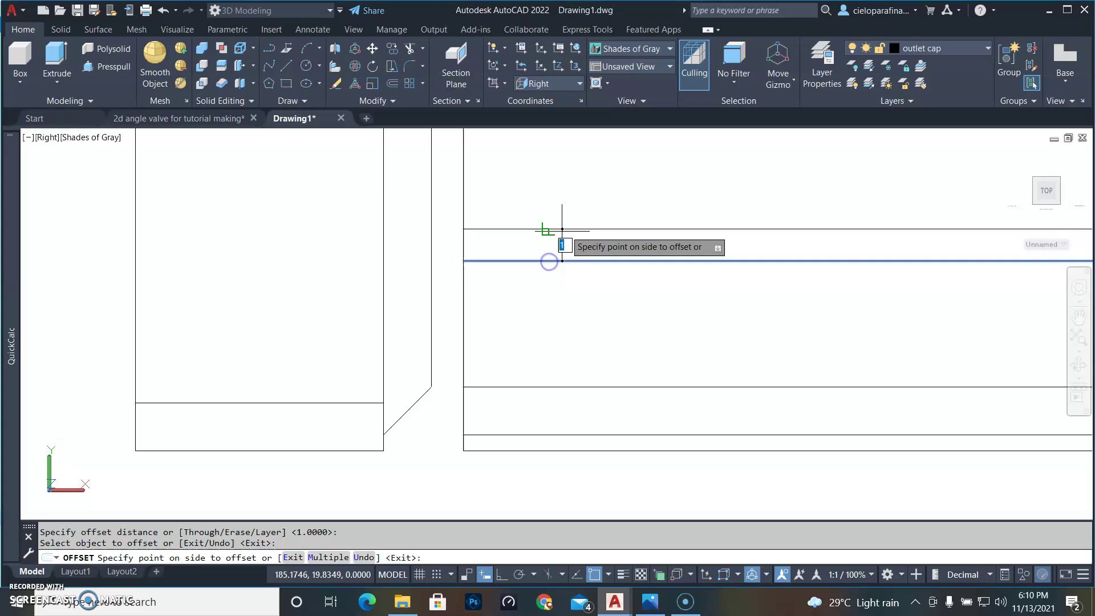
pyautogui.click(595, 166)
pyautogui.scroll(-4, 679, 380)
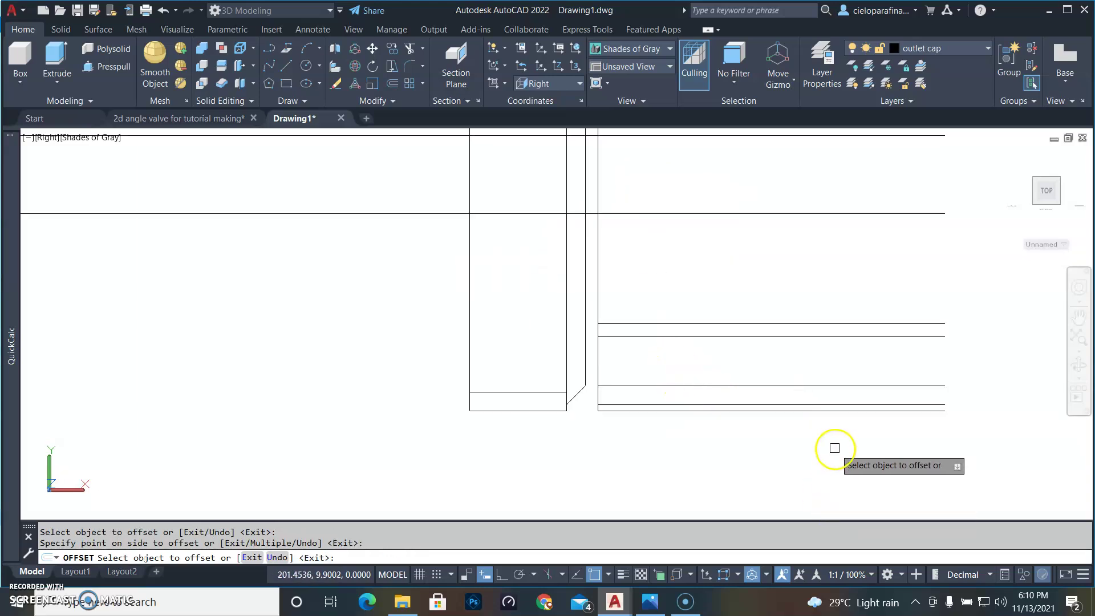
pyautogui.press('Escape')
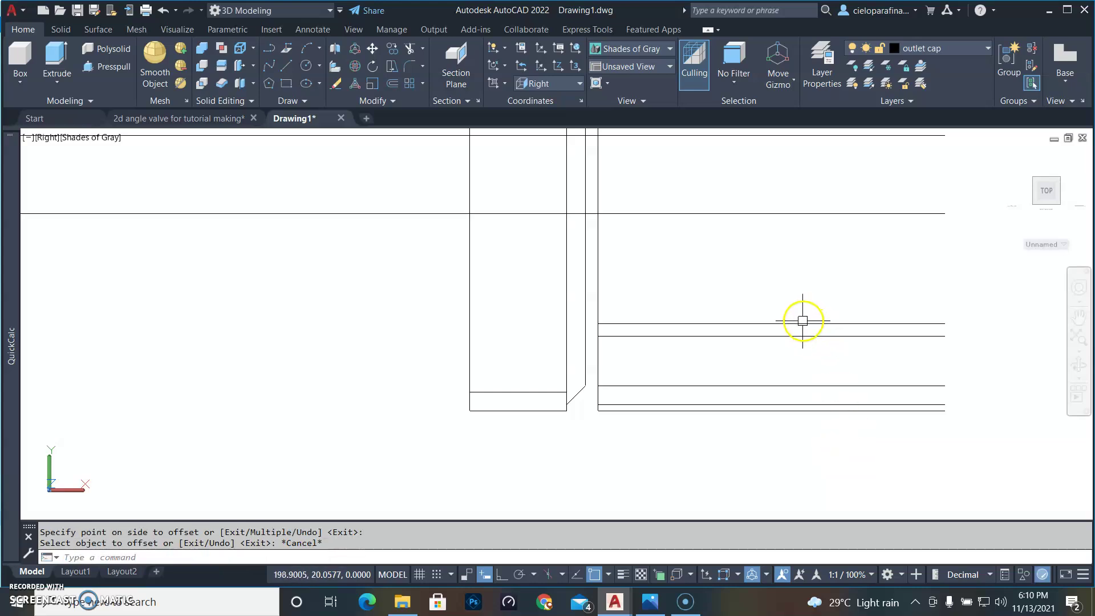
# Step: Erase the duplicate of the uppermost lower-right horizontal line left by the repeated 1-unit offset
pyautogui.click(802, 322)
pyautogui.write('E')
pyautogui.press('Return')
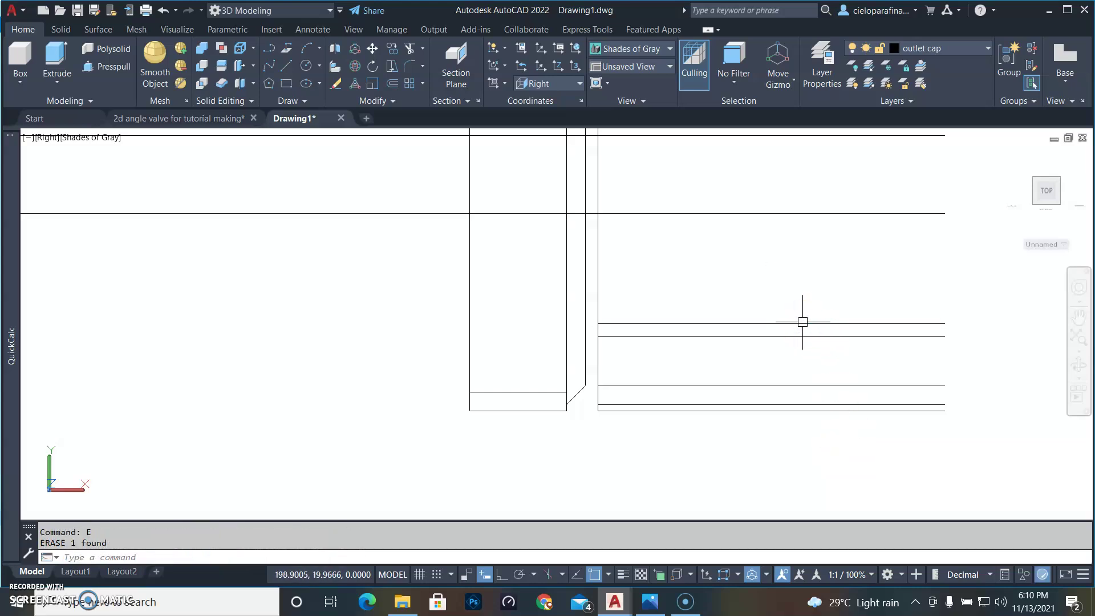
# Step: Extend the second-highest of the lower-right horizontal lines leftward to the vertical line that meets the slanted edge's upper end
pyautogui.scroll(2, 594, 423)
pyautogui.moveTo(597, 426)
pyautogui.mouseDown(button='middle')
pyautogui.moveTo(646, 475)
pyautogui.moveTo(693, 471)
pyautogui.mouseUp(button='middle')
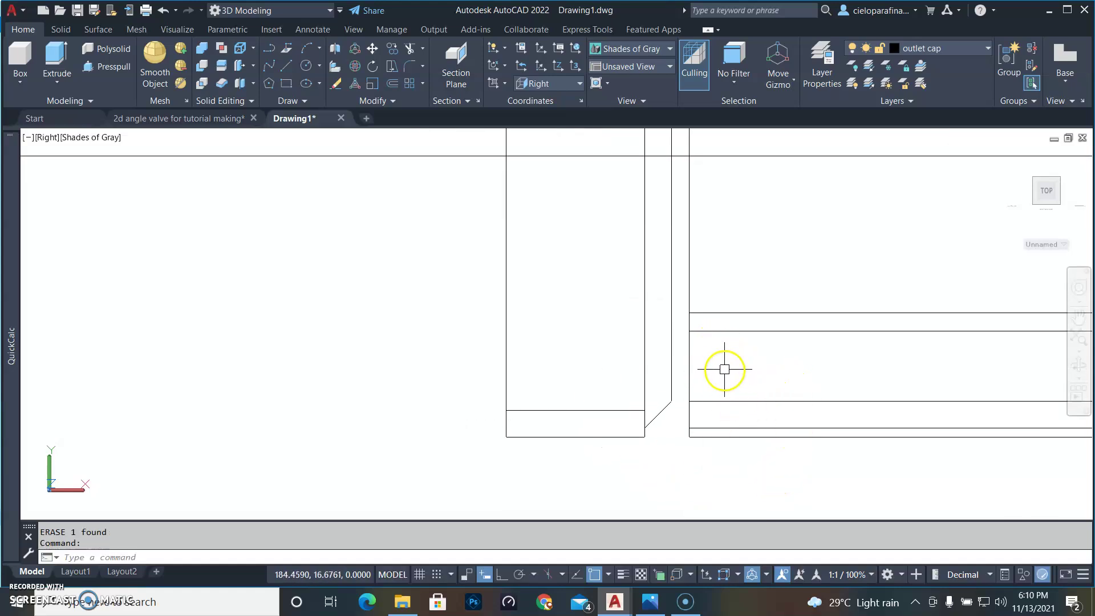
pyautogui.scroll(-4, 724, 369)
pyautogui.scroll(1, 727, 381)
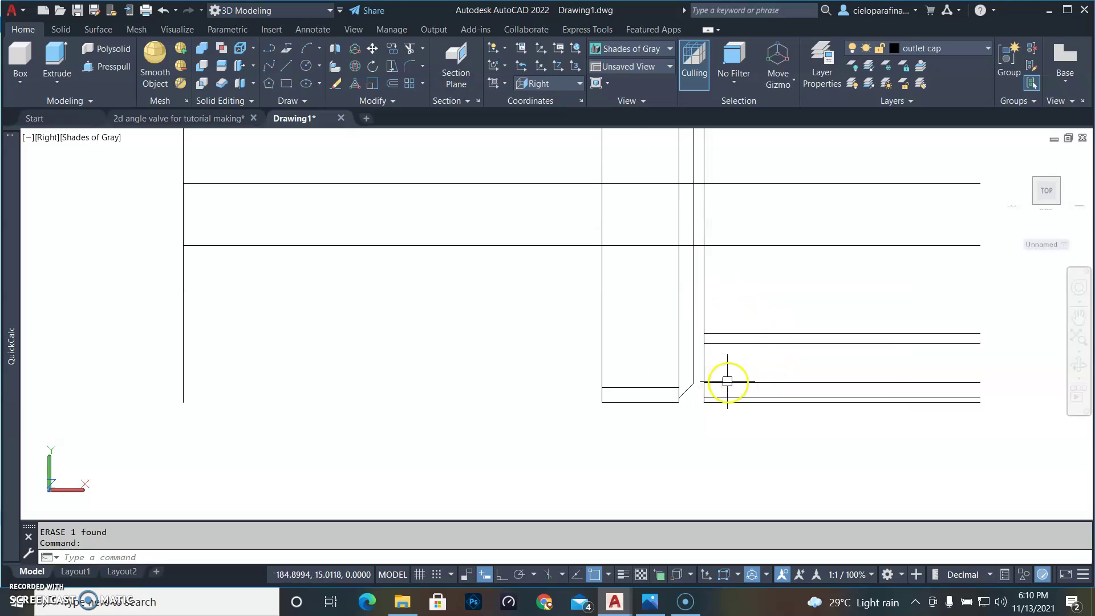
pyautogui.scroll(2, 665, 360)
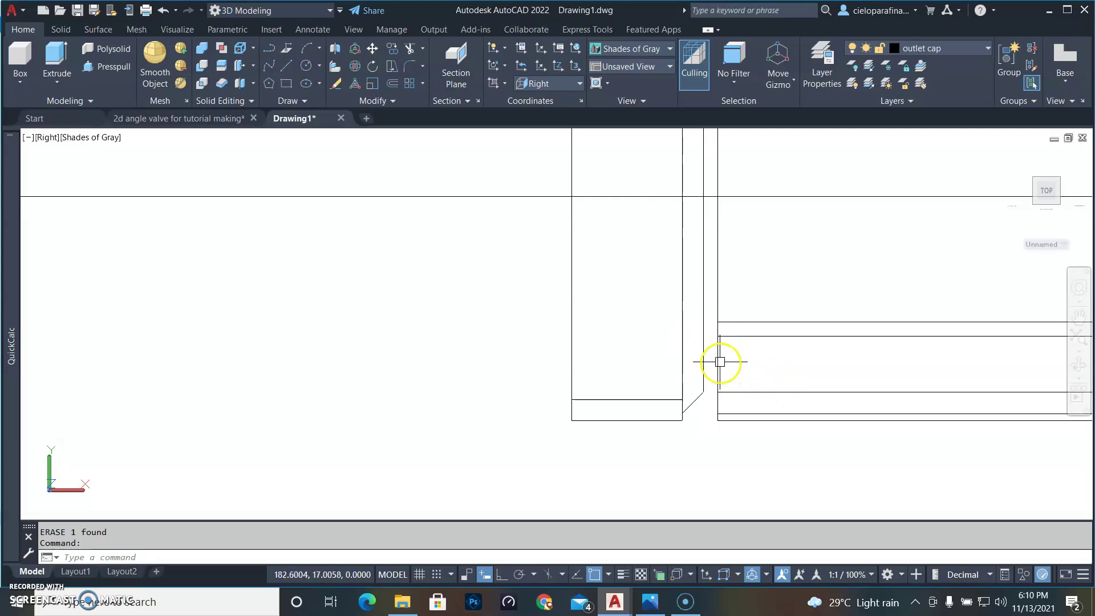
pyautogui.scroll(2, 730, 361)
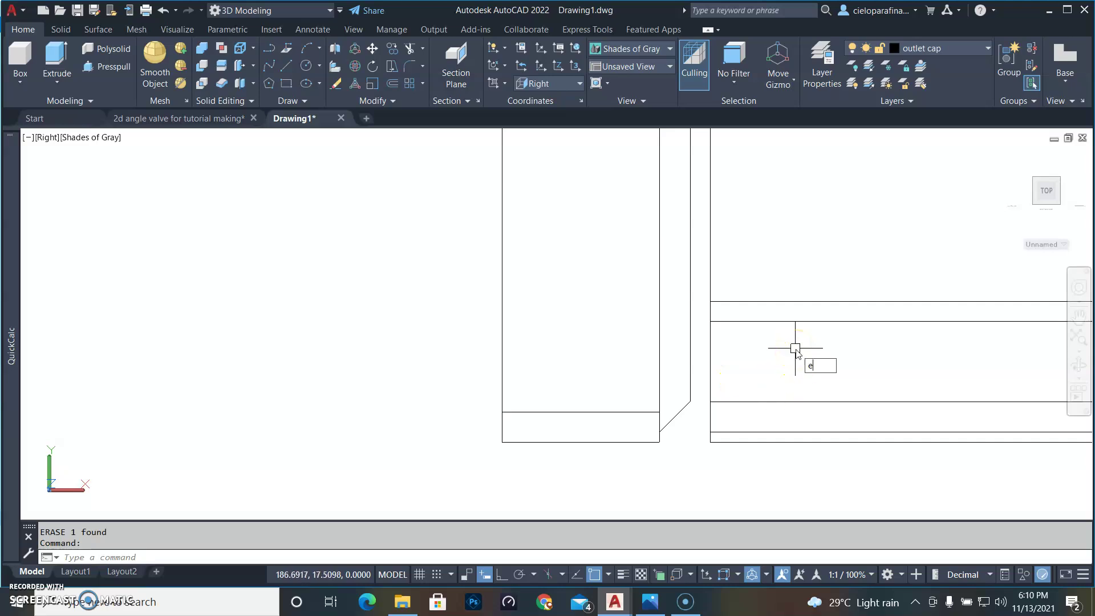
pyautogui.press('Return')
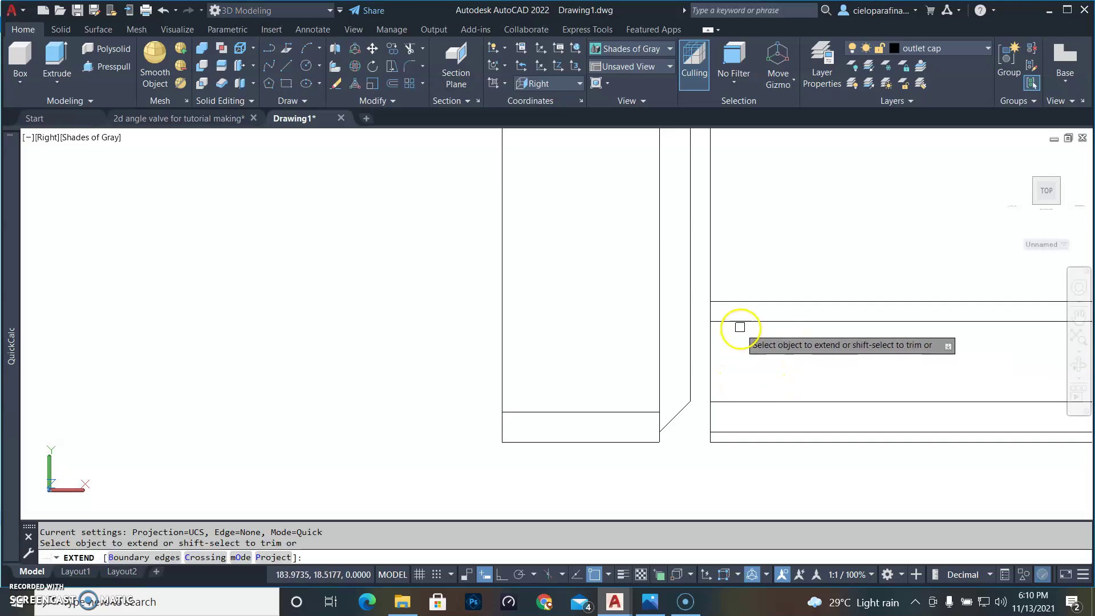
pyautogui.click(745, 318)
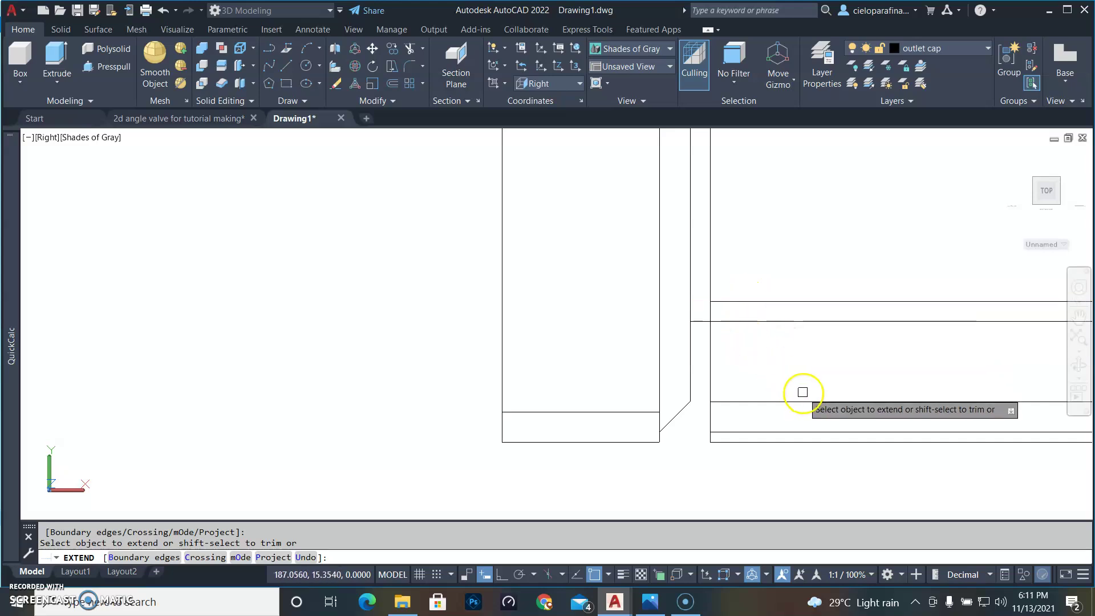
pyautogui.press('Escape')
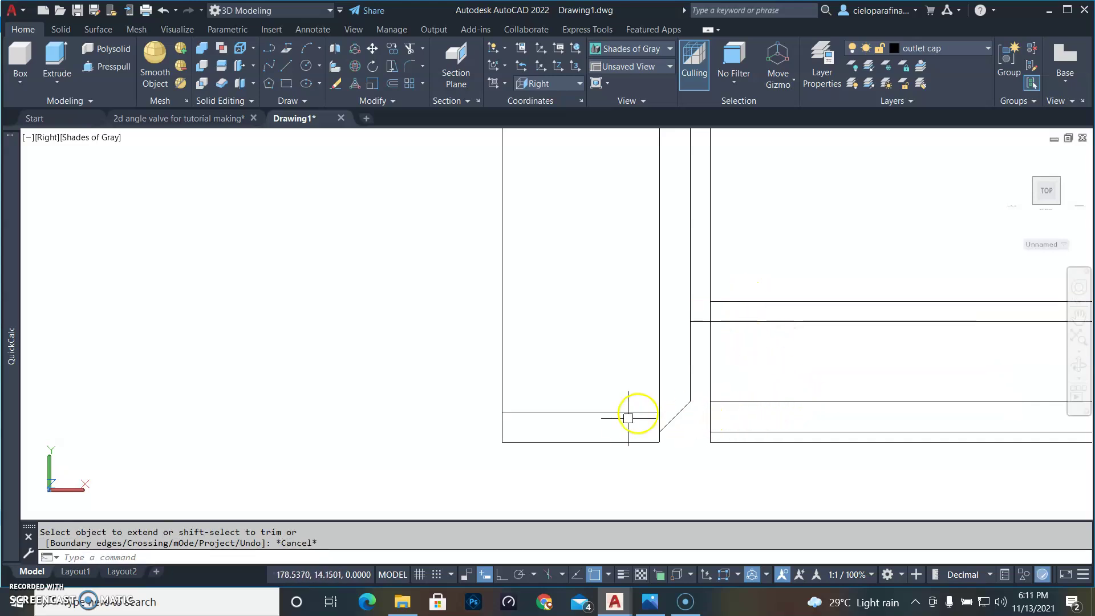
# Step: Offset the slanted edge at the profile's lower corner 1.5 units toward the upper-left interior
pyautogui.write('o')
pyautogui.press('Return')
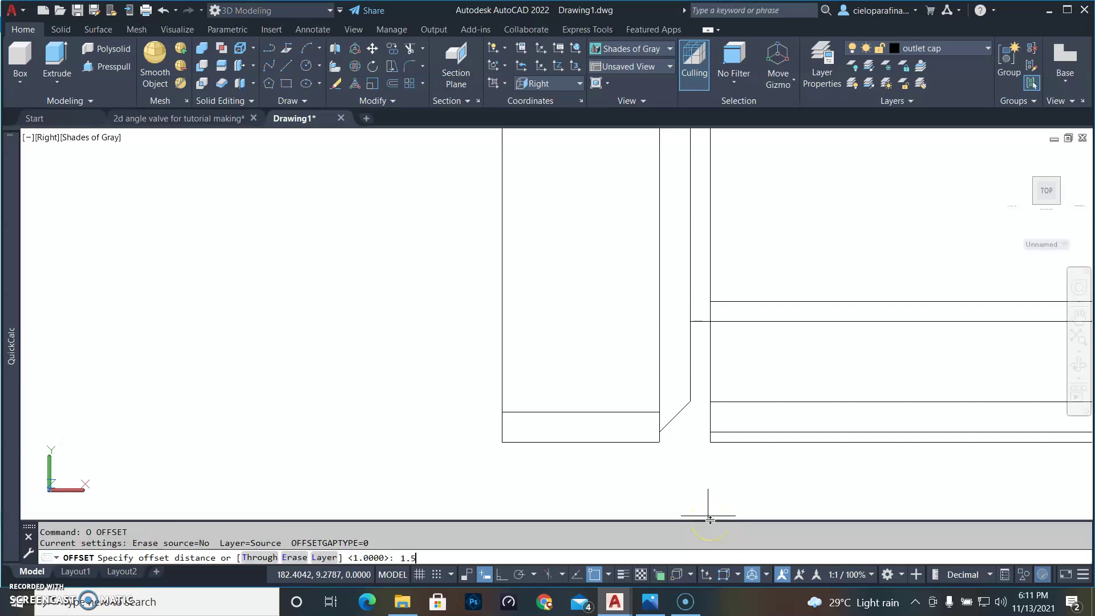
pyautogui.write('1.5')
pyautogui.press('Return')
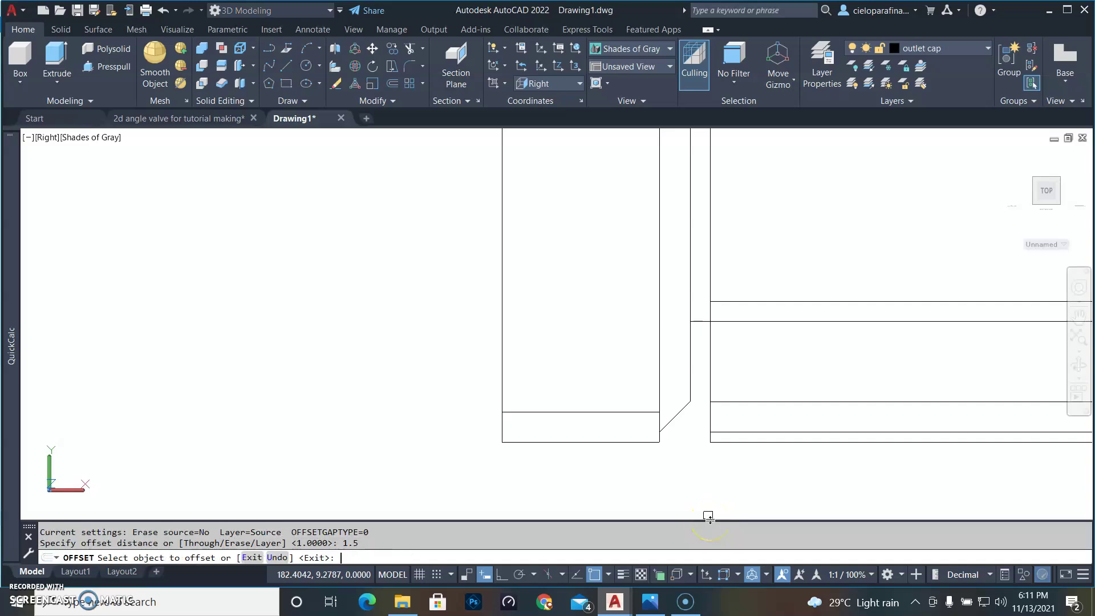
pyautogui.click(680, 414)
pyautogui.click(636, 354)
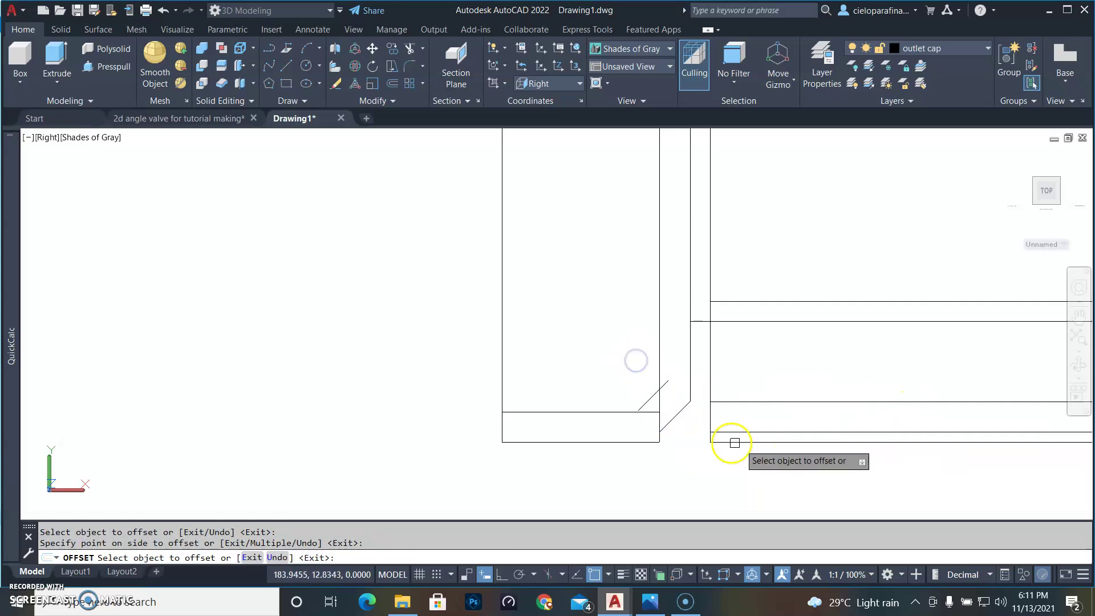
pyautogui.press('Return')
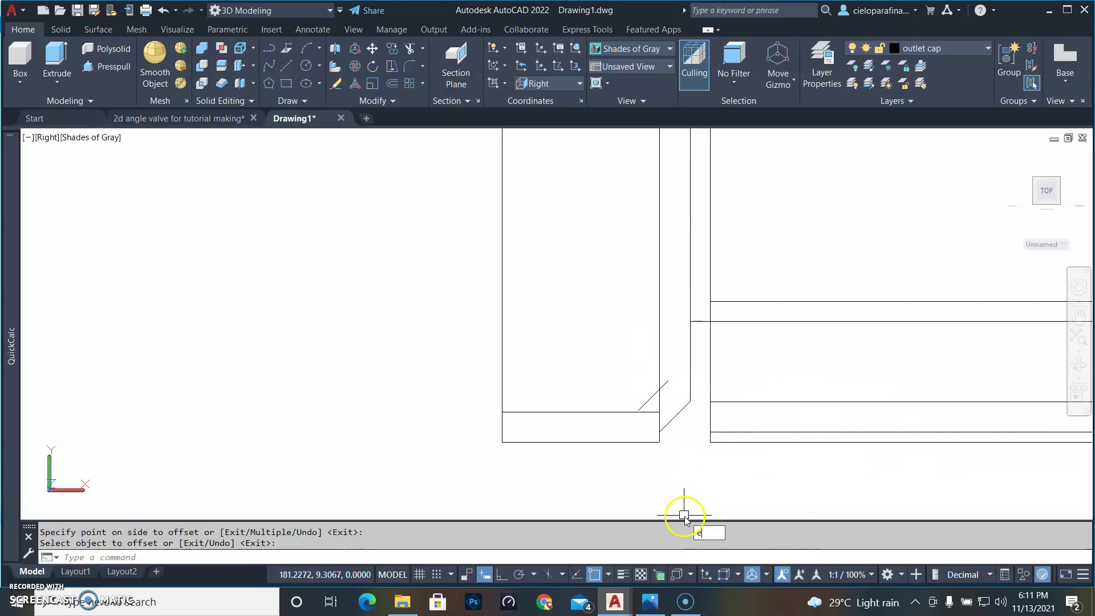
# Step: Extend the lower end of the offset slanted line to the inner horizontal line above the profile's base
pyautogui.press('Return')
pyautogui.scroll(3, 641, 411)
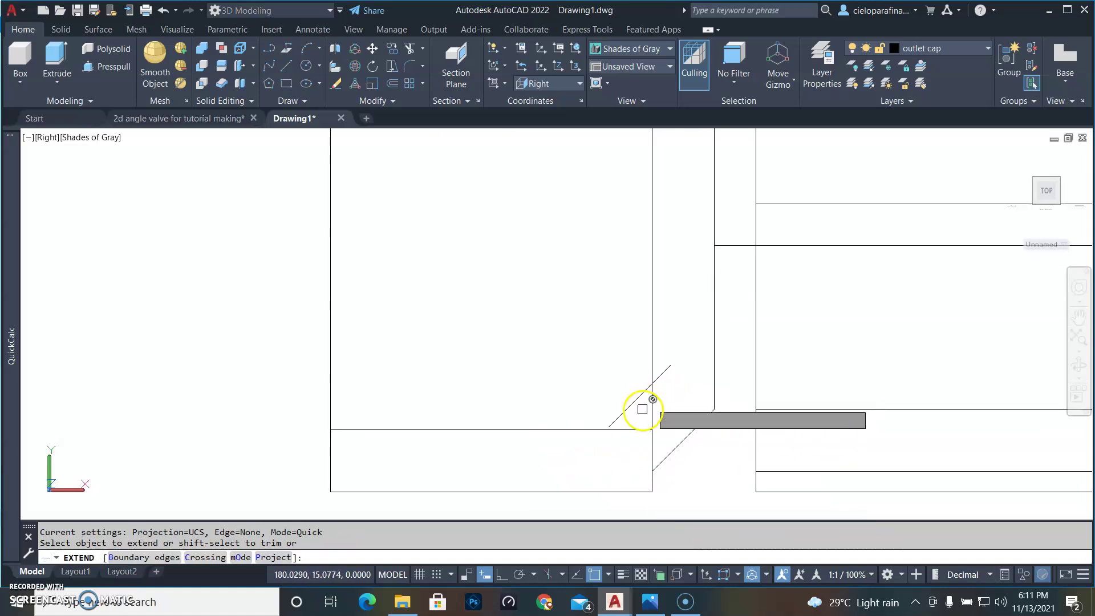
pyautogui.click(615, 415)
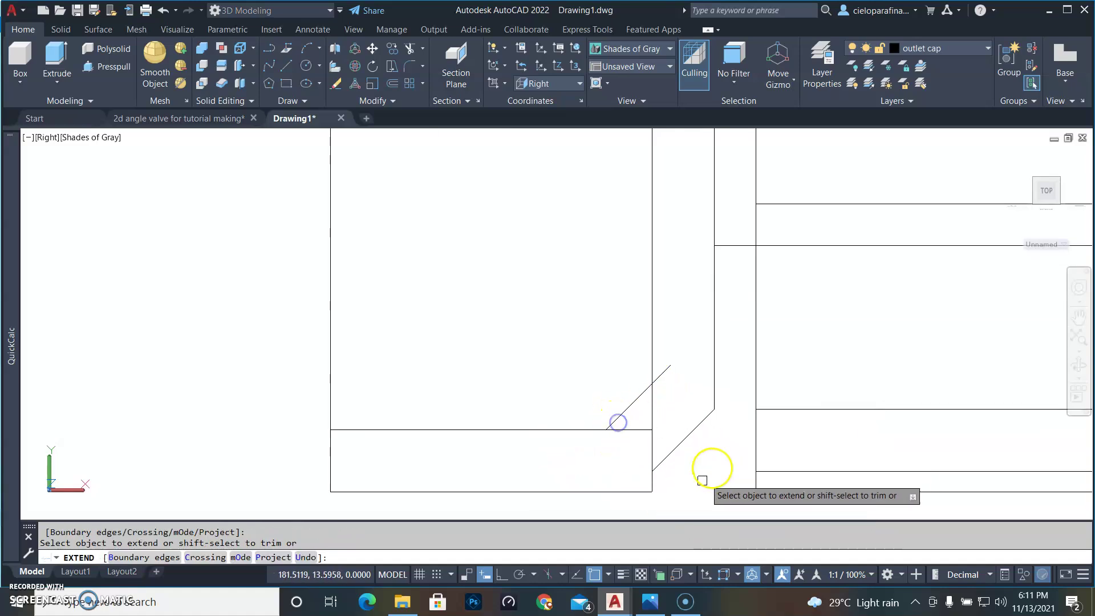
pyautogui.press('Escape')
# Step: Trim the inner slanted line's upper overhang and the excess lines between the two slanted edges to form the inner corner
pyautogui.scroll(-2, 689, 487)
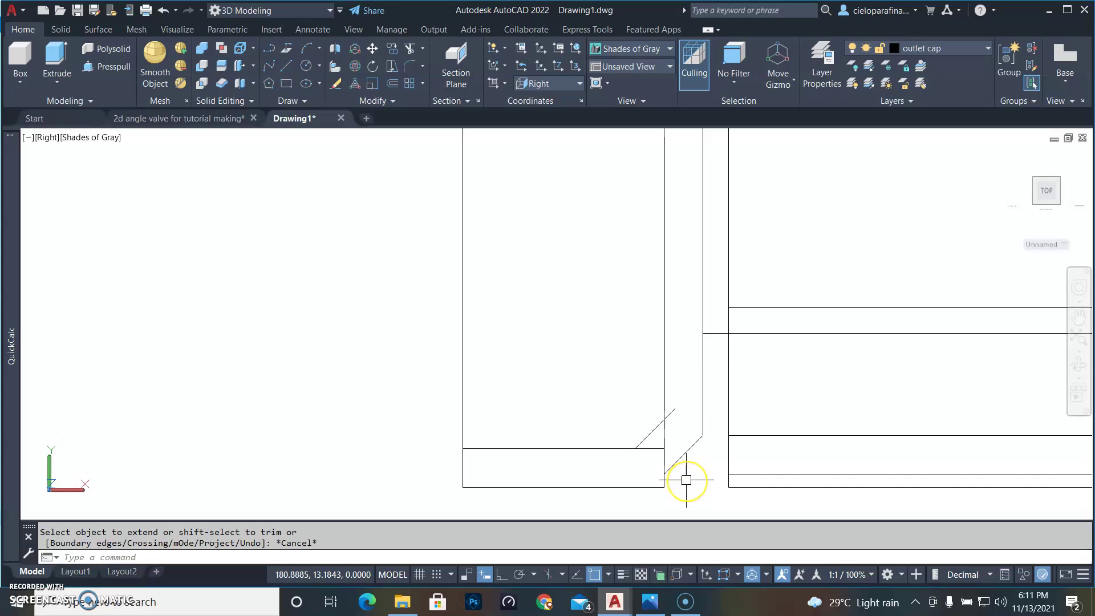
pyautogui.press('Return')
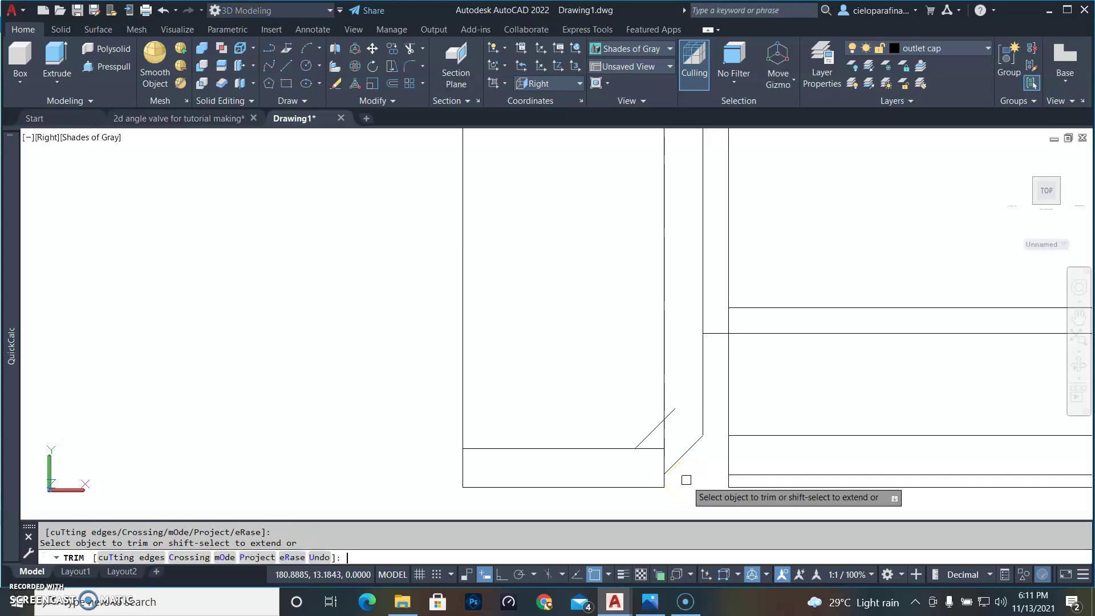
pyautogui.click(674, 411)
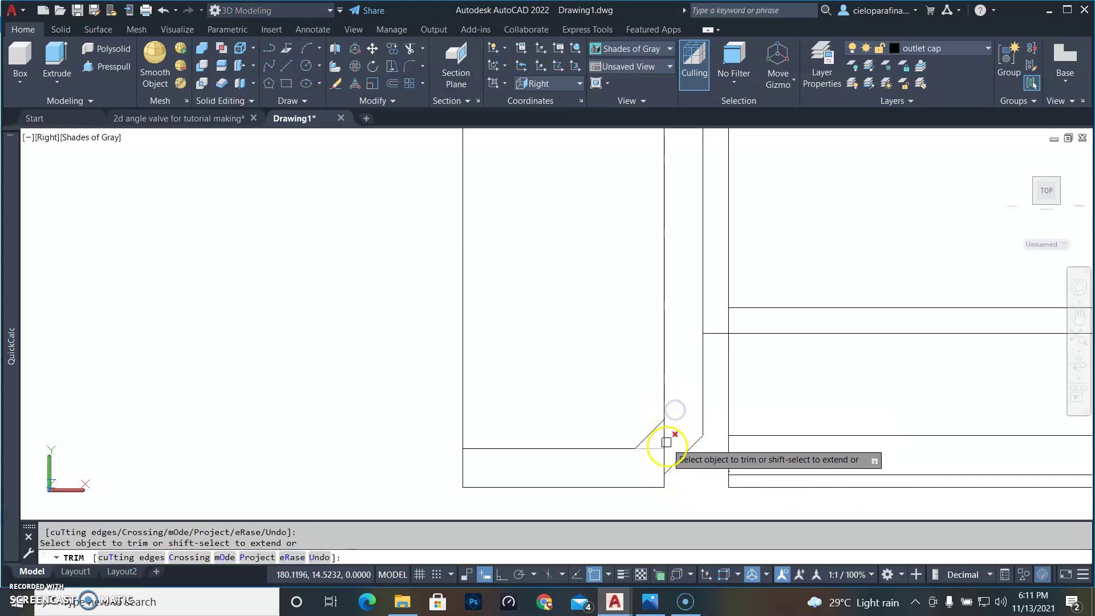
pyautogui.click(665, 446)
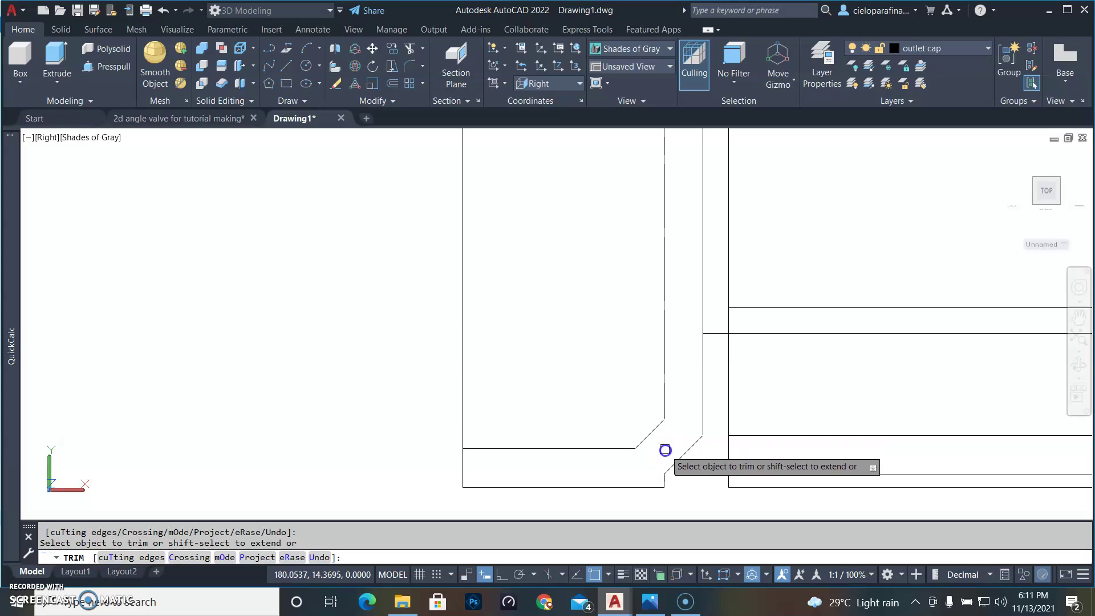
pyautogui.click(709, 416)
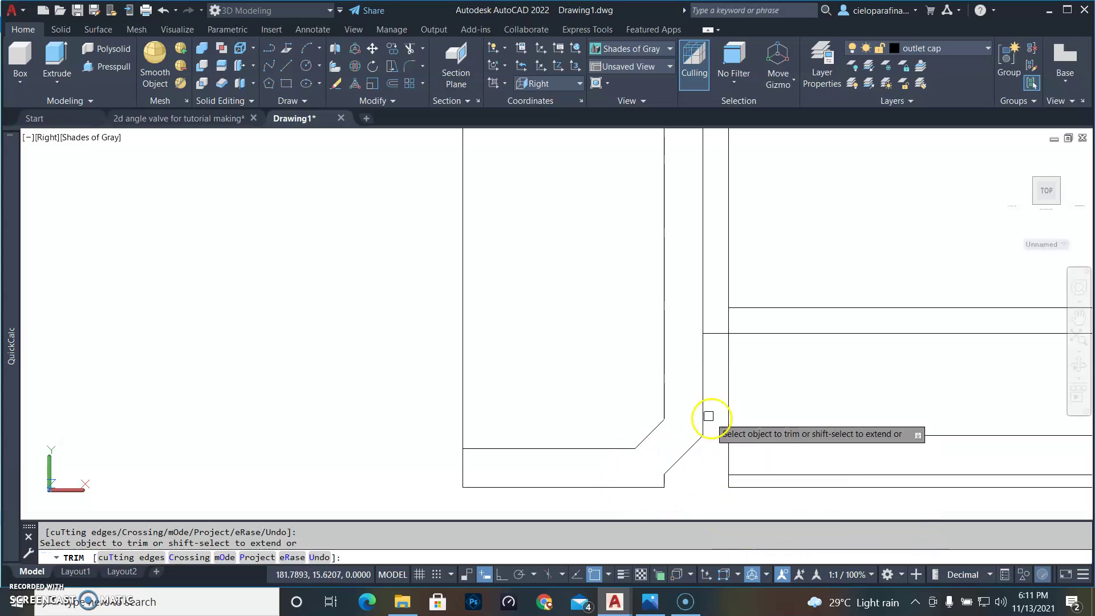
pyautogui.scroll(-3, 701, 492)
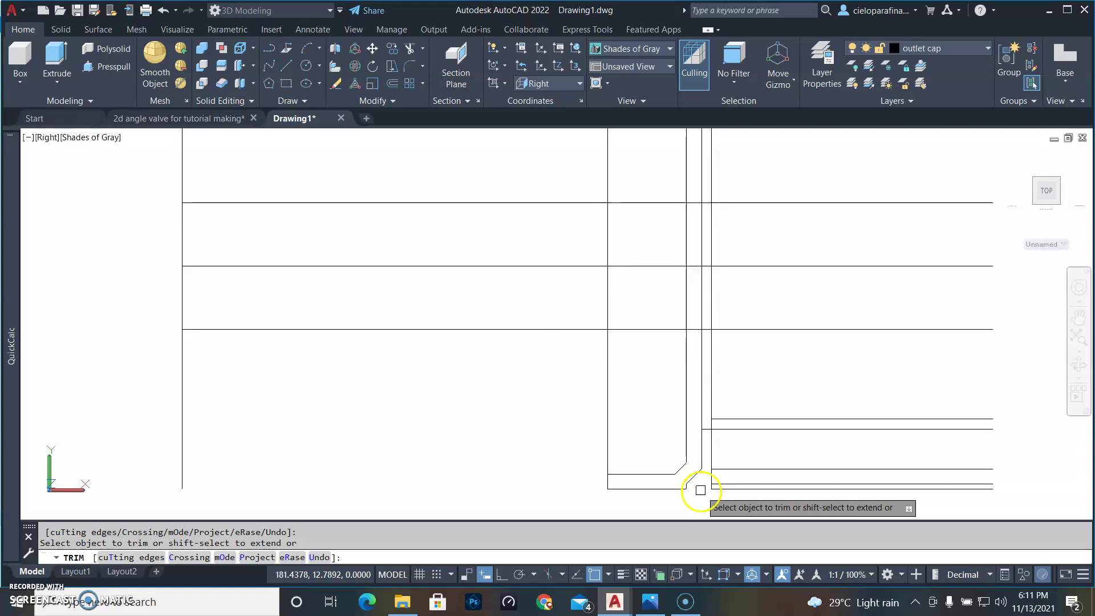
pyautogui.scroll(2, 763, 420)
pyautogui.press('Escape')
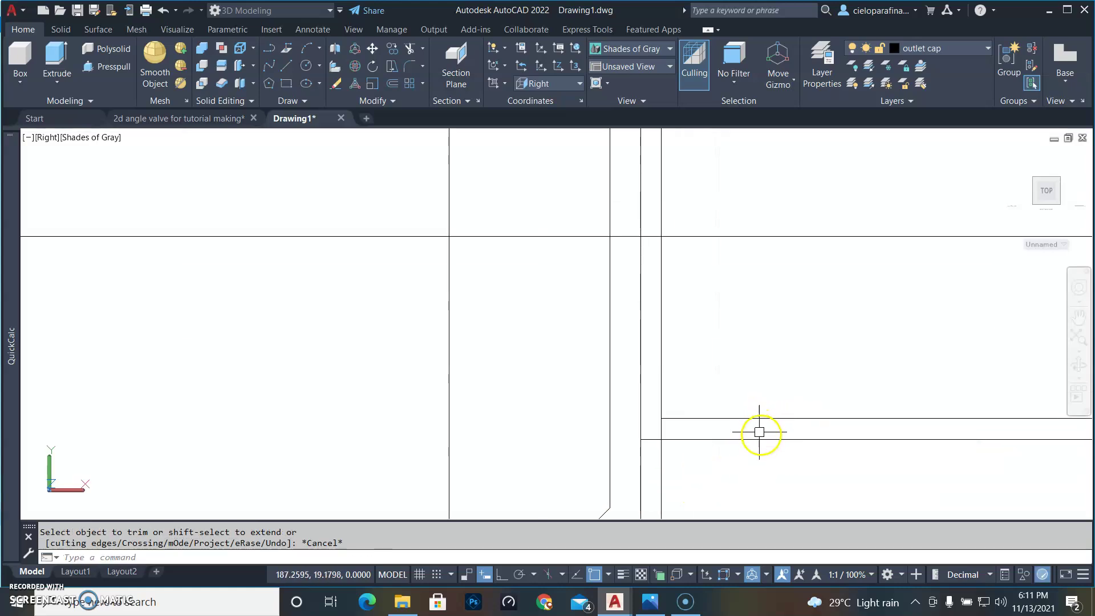
# Step: Copy the outer slanted edge from its lower endpoint to the left end of the extended horizontal line
pyautogui.scroll(-2, 701, 460)
pyautogui.moveTo(706, 457); pyautogui.dragTo(642, 437, button='middle')
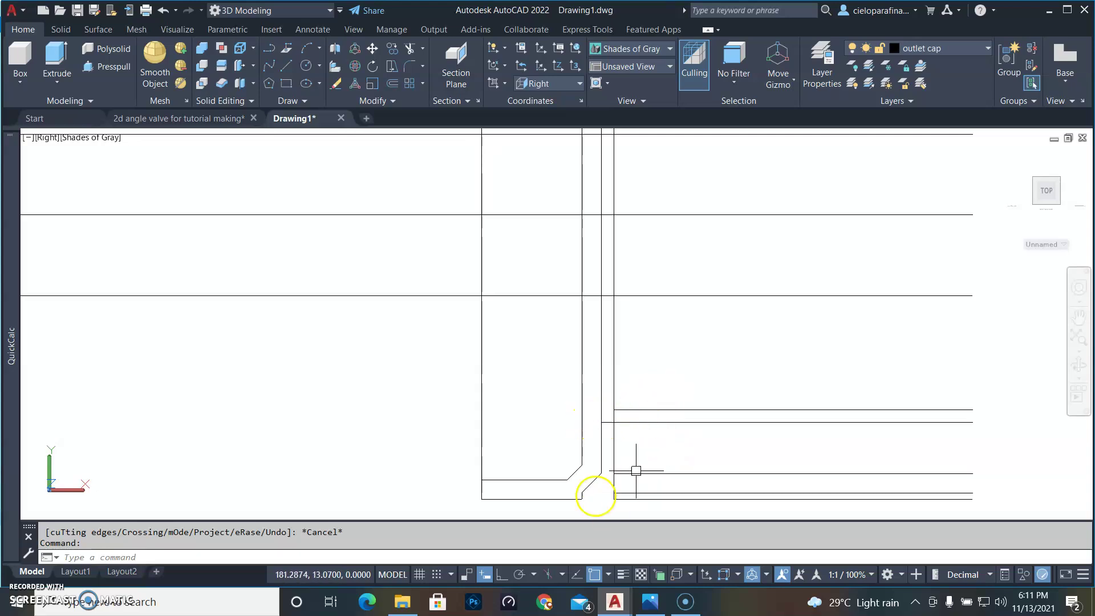
pyautogui.scroll(1, 588, 493)
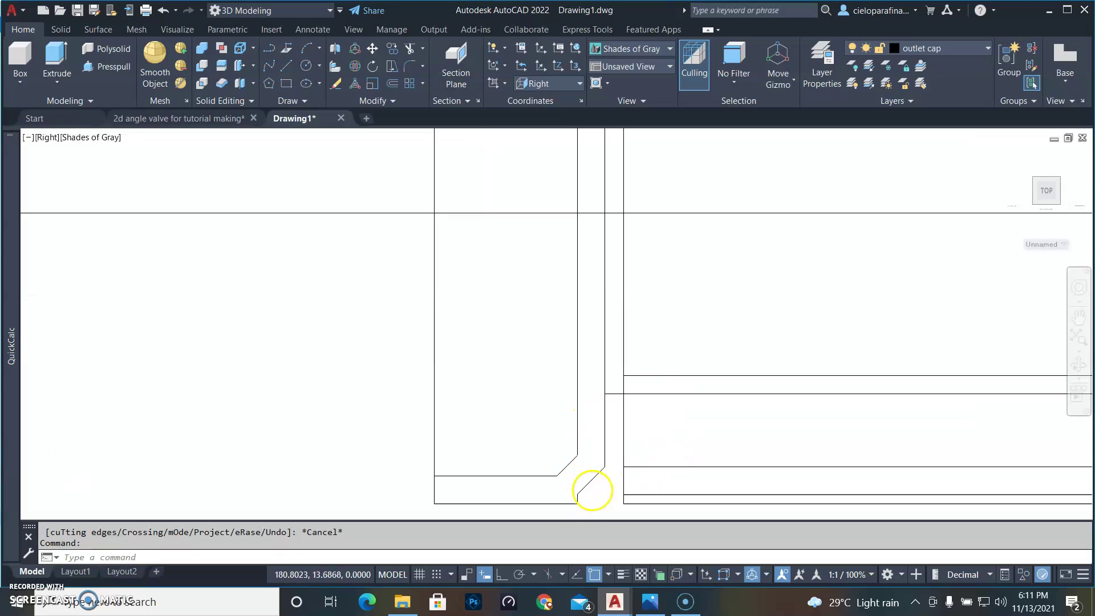
pyautogui.click(587, 483)
pyautogui.scroll(2, 587, 487)
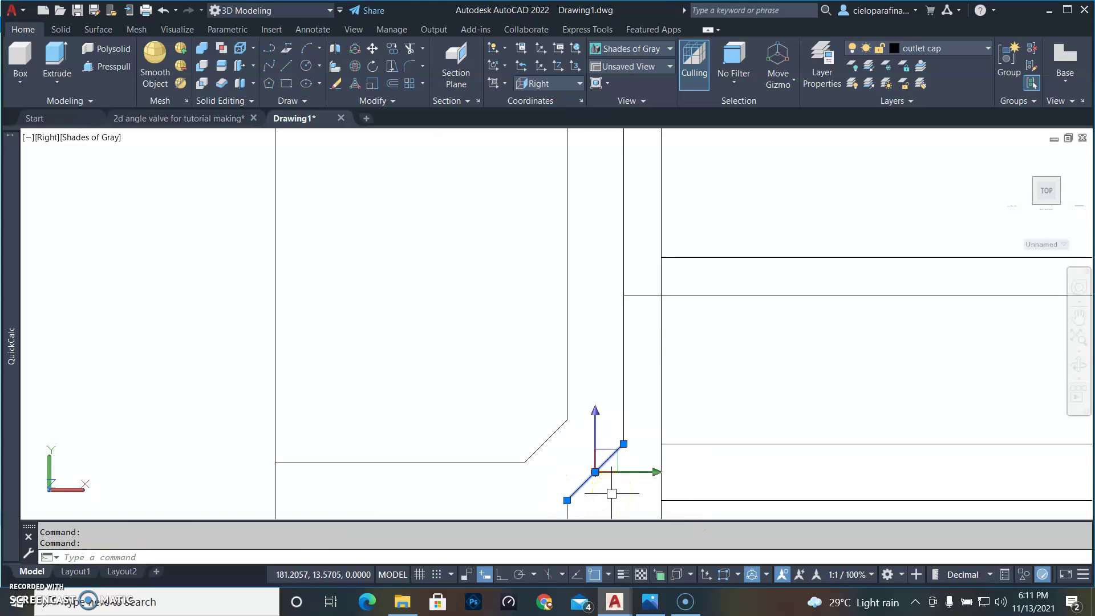
pyautogui.write('co')
pyautogui.press('Return')
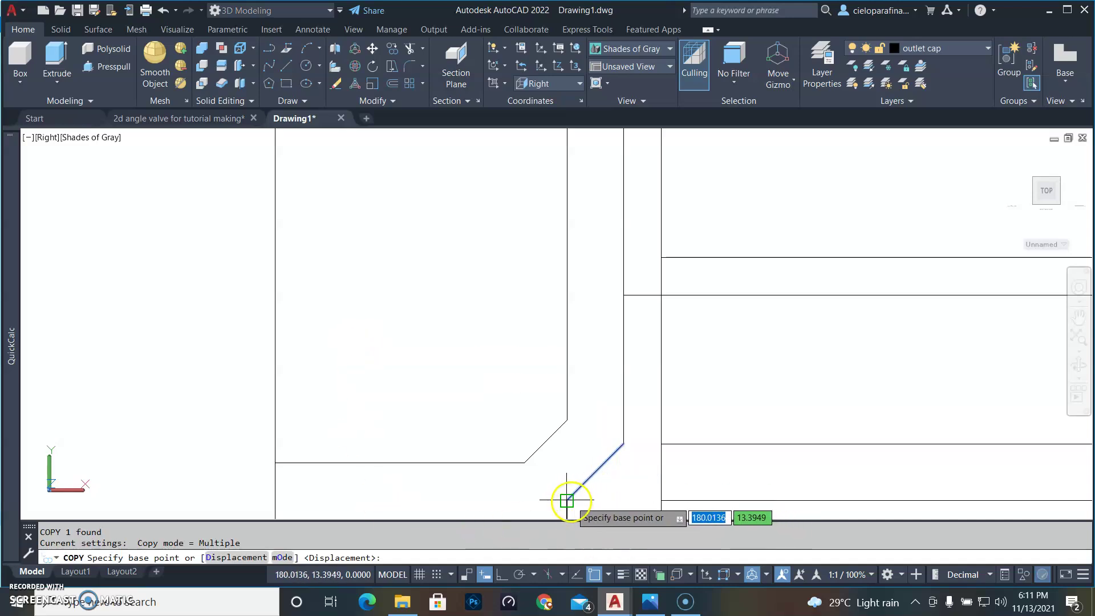
pyautogui.click(569, 500)
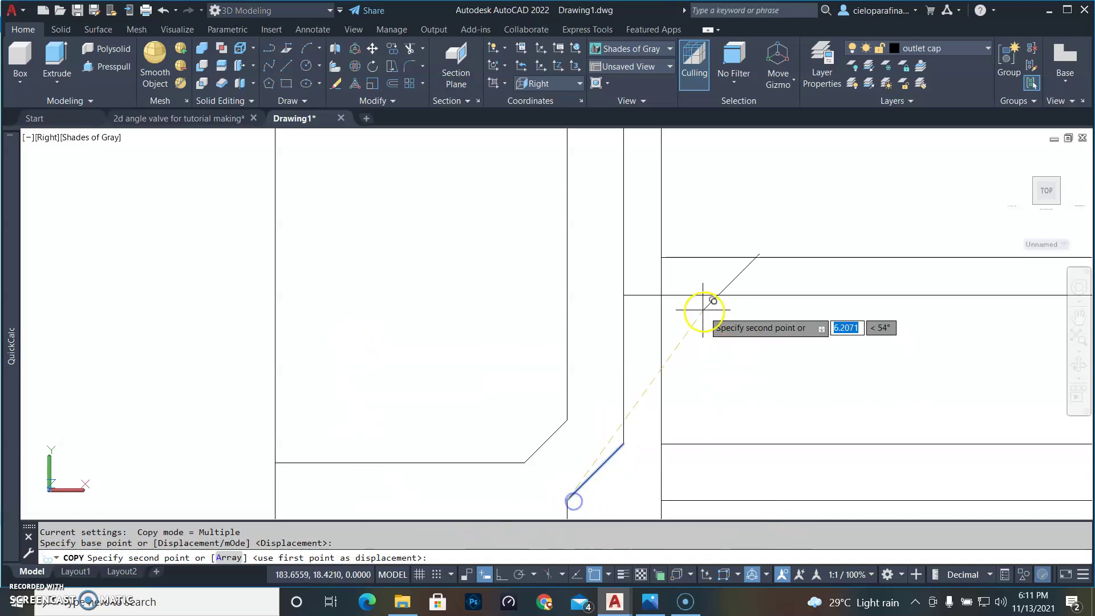
pyautogui.click(624, 296)
pyautogui.press('Escape')
# Step: Trim the copied slanted line's overhang past the outermost vertical line and remove the two horizontal lines that meet its ends
pyautogui.scroll(3, 721, 264)
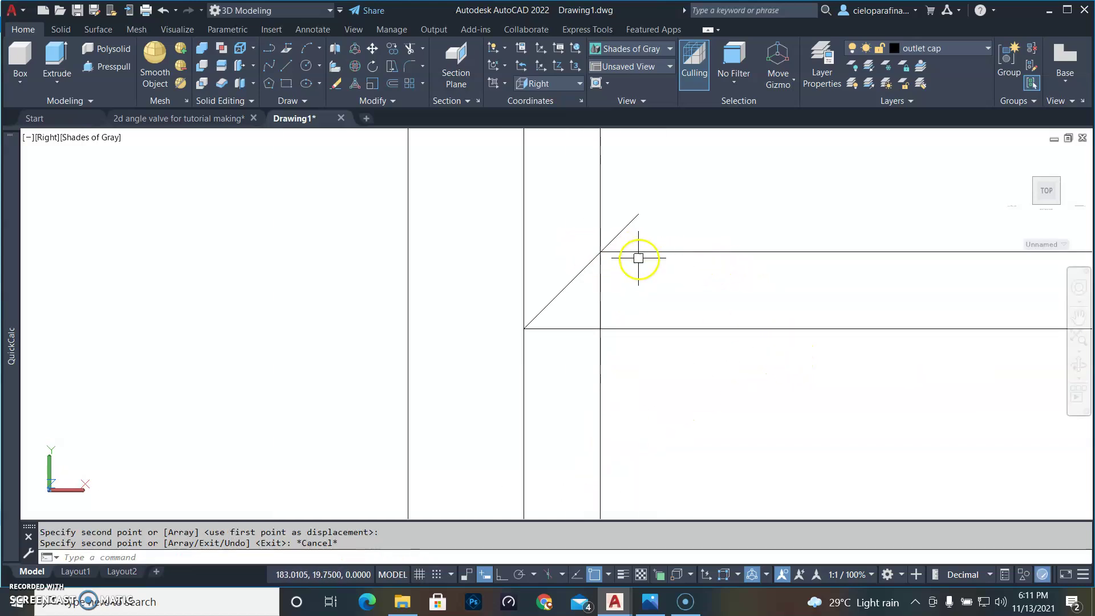
pyautogui.scroll(-3, 645, 255)
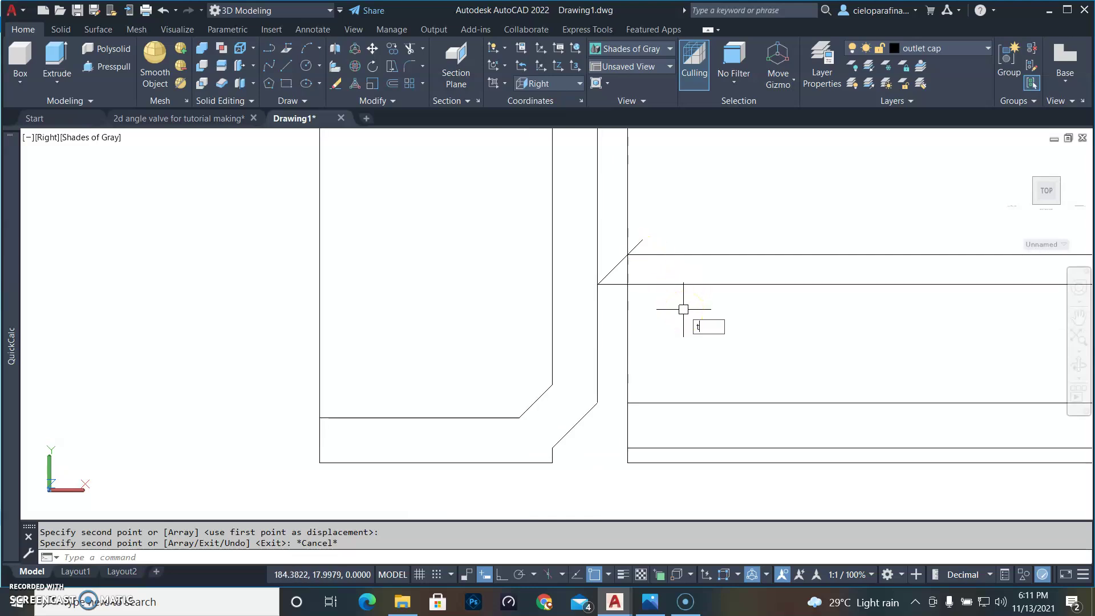
pyautogui.write('r')
pyautogui.press('Return')
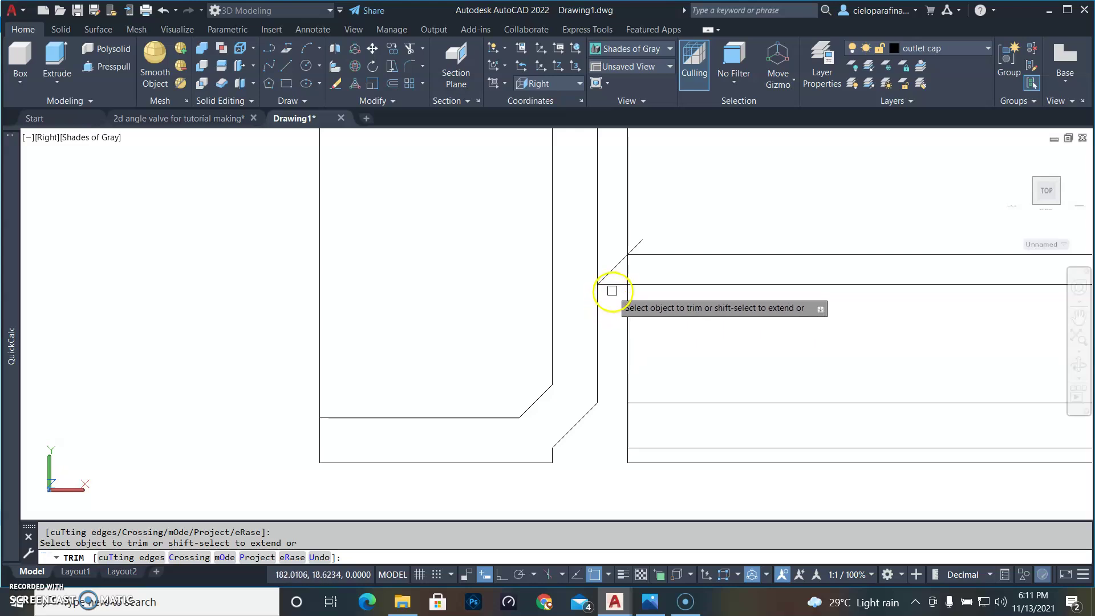
pyautogui.click(637, 246)
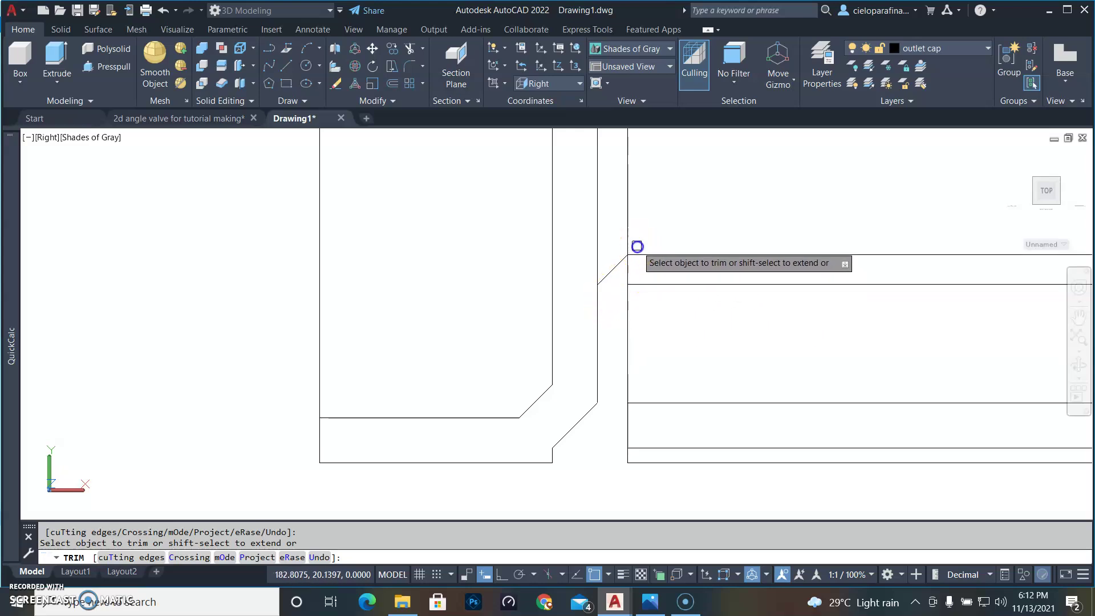
pyautogui.moveTo(651, 251)
pyautogui.mouseDown()
pyautogui.moveTo(660, 284)
pyautogui.moveTo(748, 345)
pyautogui.mouseUp()
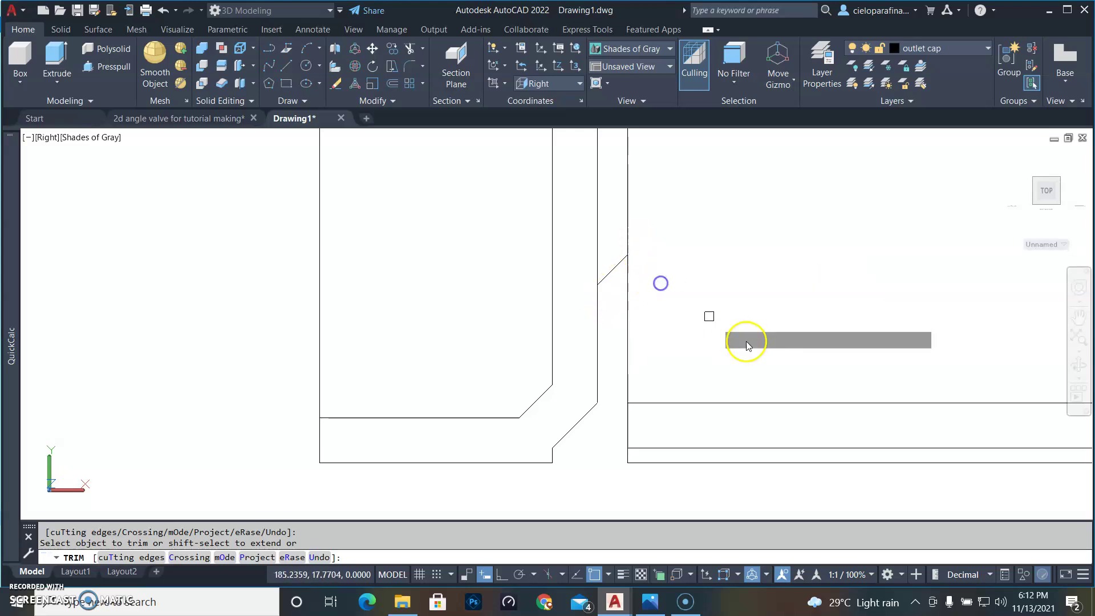
pyautogui.scroll(-4, 855, 311)
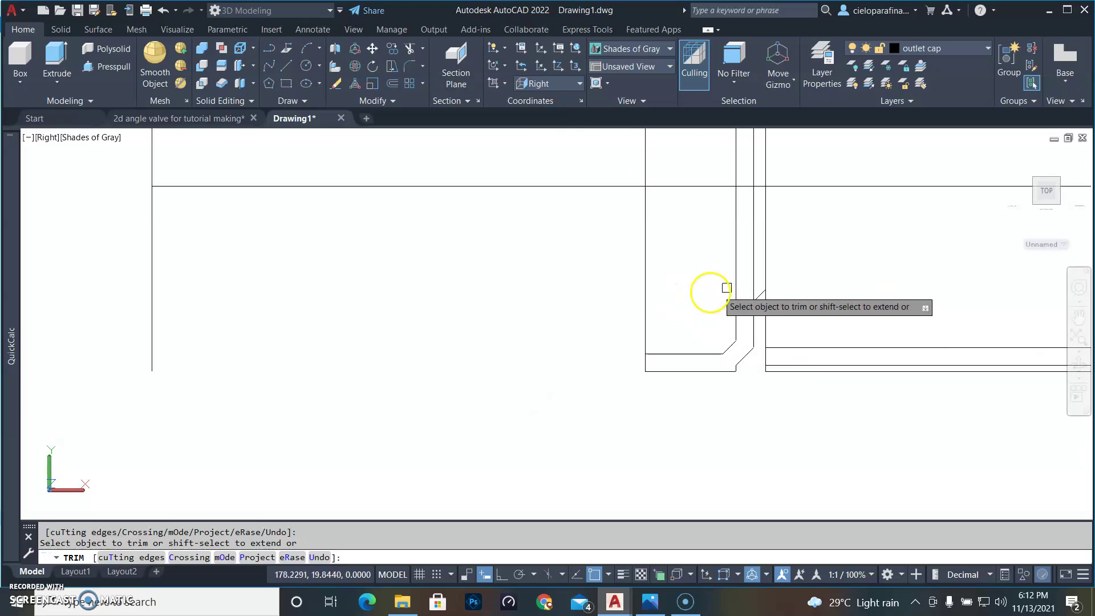
pyautogui.moveTo(823, 357)
pyautogui.mouseDown(button='middle')
pyautogui.moveTo(606, 350)
pyautogui.moveTo(603, 340)
pyautogui.mouseUp(button='middle')
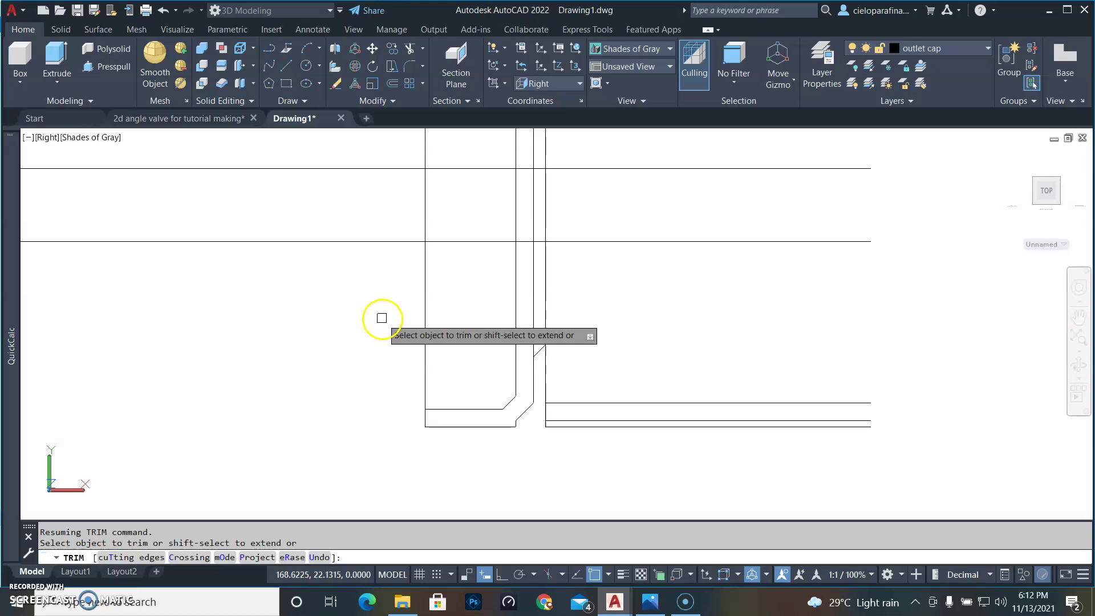
pyautogui.press('Escape')
# Step: In the 2D angle valve reference drawing, add an angular dimension between the outlet cap's upper-left horizontal edge and its adjoining slanted edge
pyautogui.click(182, 120)
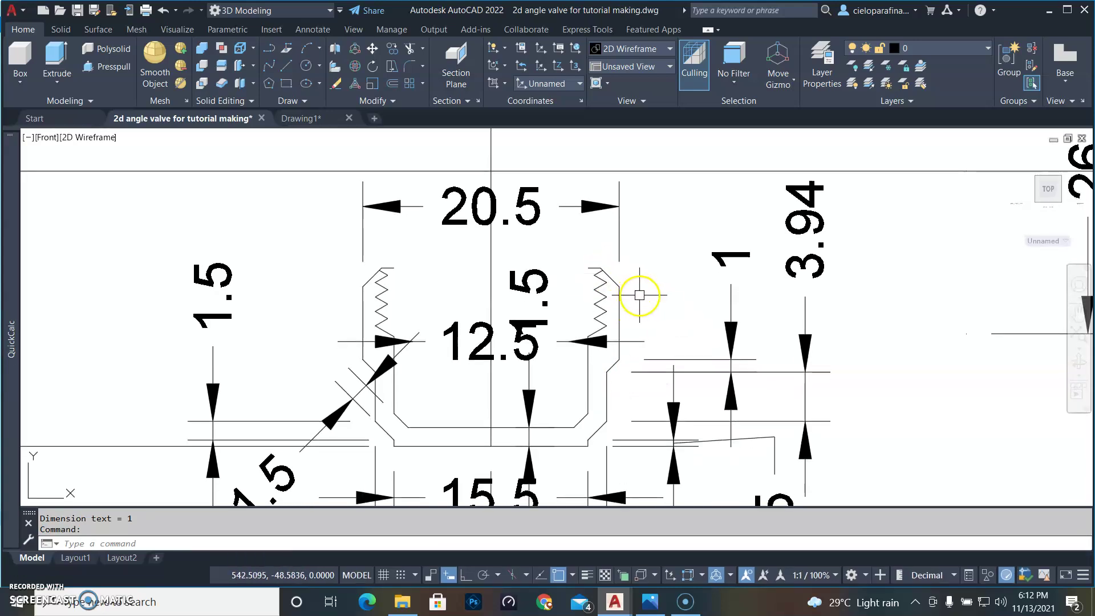
pyautogui.moveTo(708, 323)
pyautogui.mouseDown(button='middle')
pyautogui.moveTo(631, 325)
pyautogui.moveTo(631, 338)
pyautogui.mouseUp(button='middle')
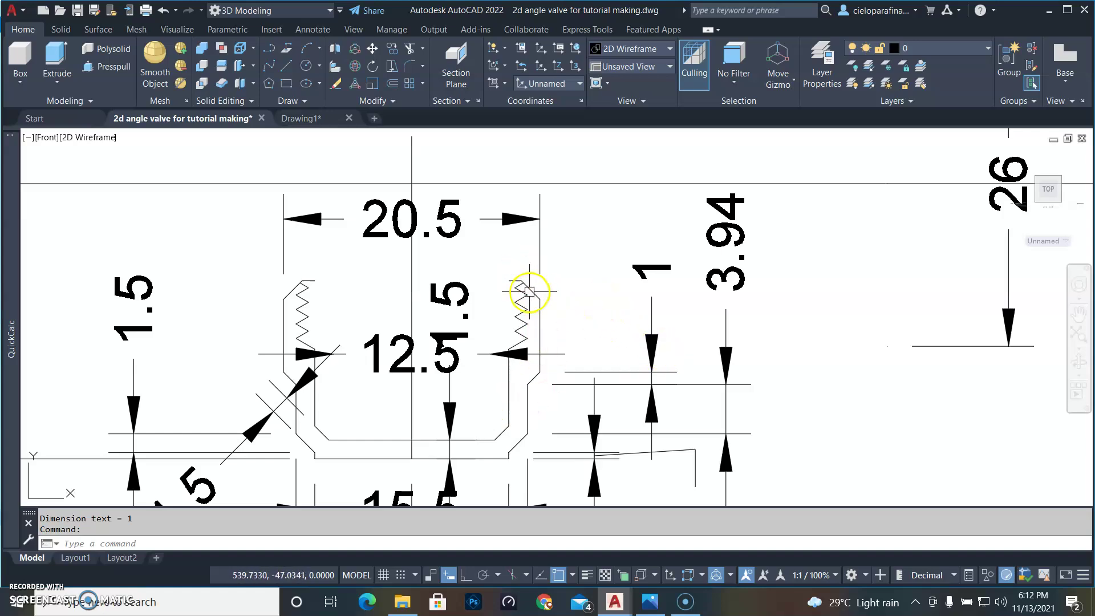
pyautogui.scroll(3, 536, 286)
pyautogui.scroll(-3, 611, 335)
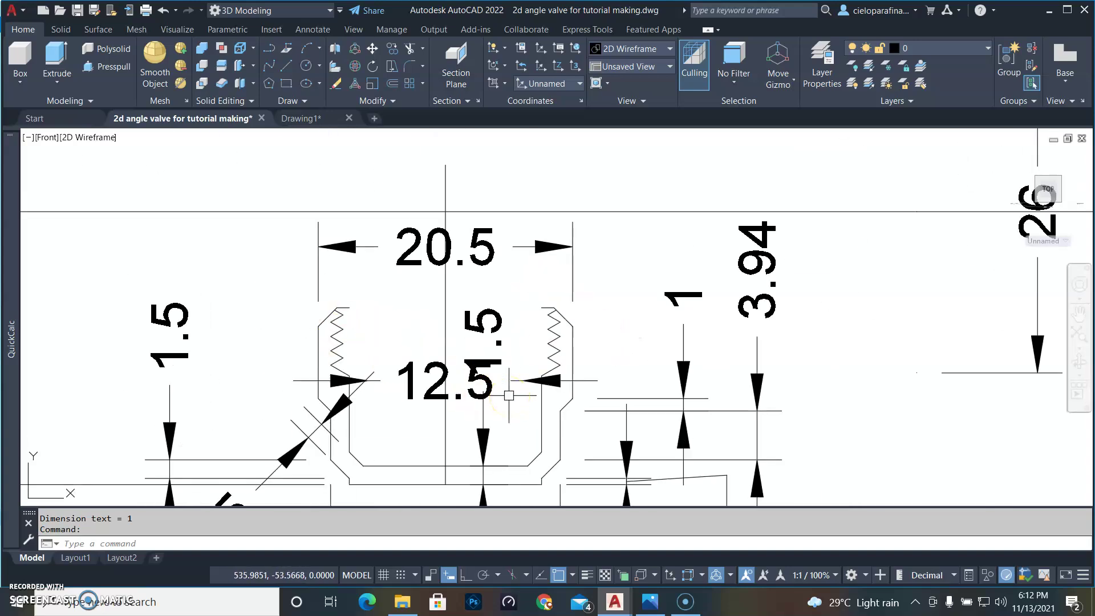
pyautogui.write('n')
pyautogui.press('Return')
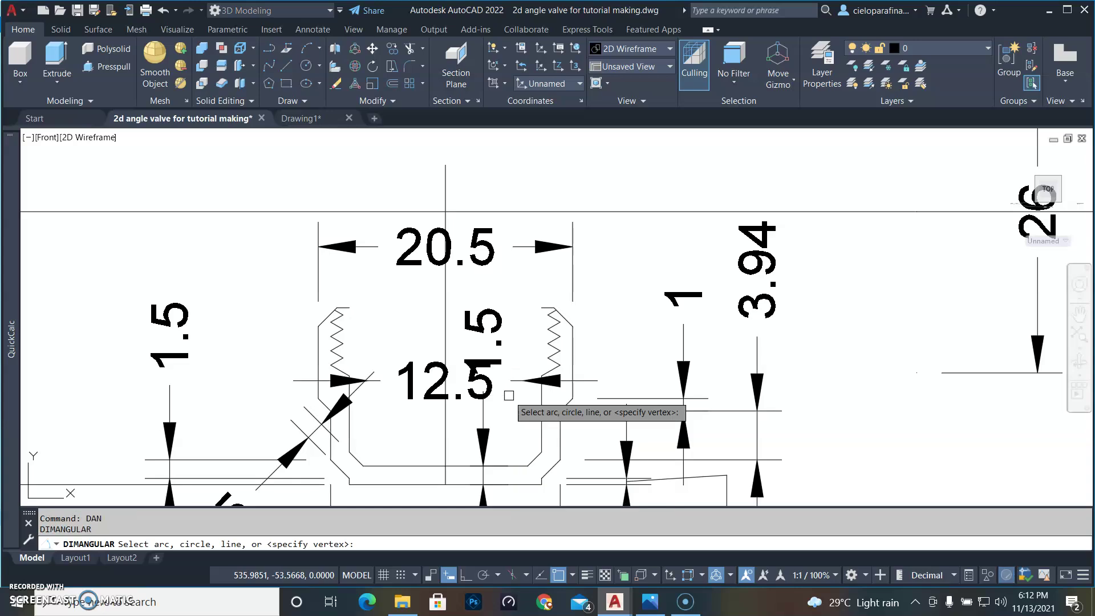
pyautogui.scroll(3, 358, 353)
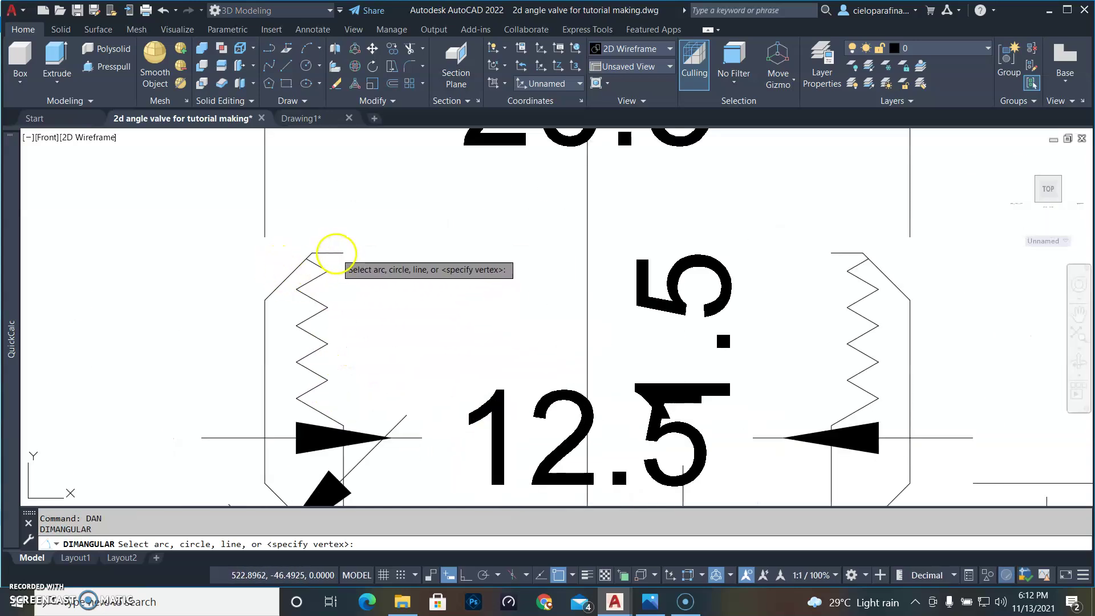
pyautogui.click(335, 252)
pyautogui.click(283, 277)
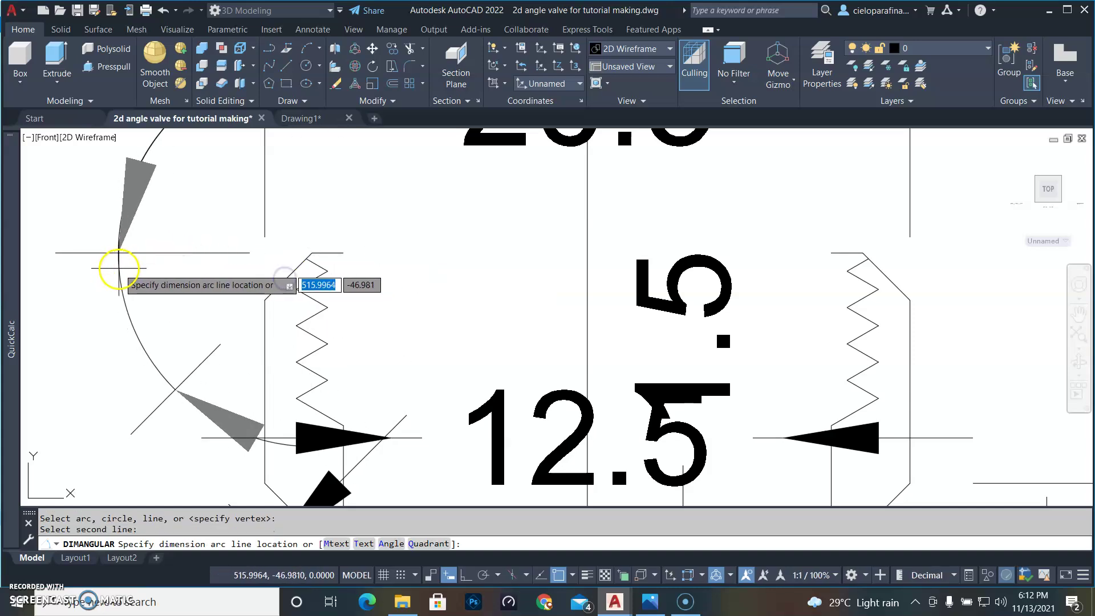
pyautogui.scroll(-3, 110, 269)
pyautogui.moveTo(79, 289); pyautogui.dragTo(285, 257, button='middle')
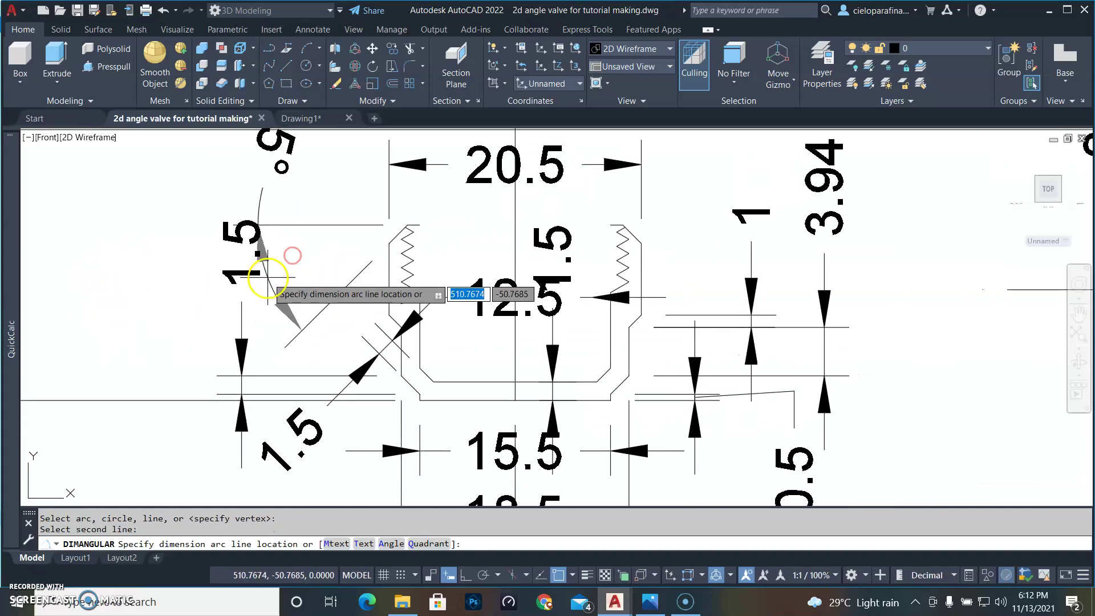
pyautogui.click(301, 275)
pyautogui.scroll(-2, 360, 294)
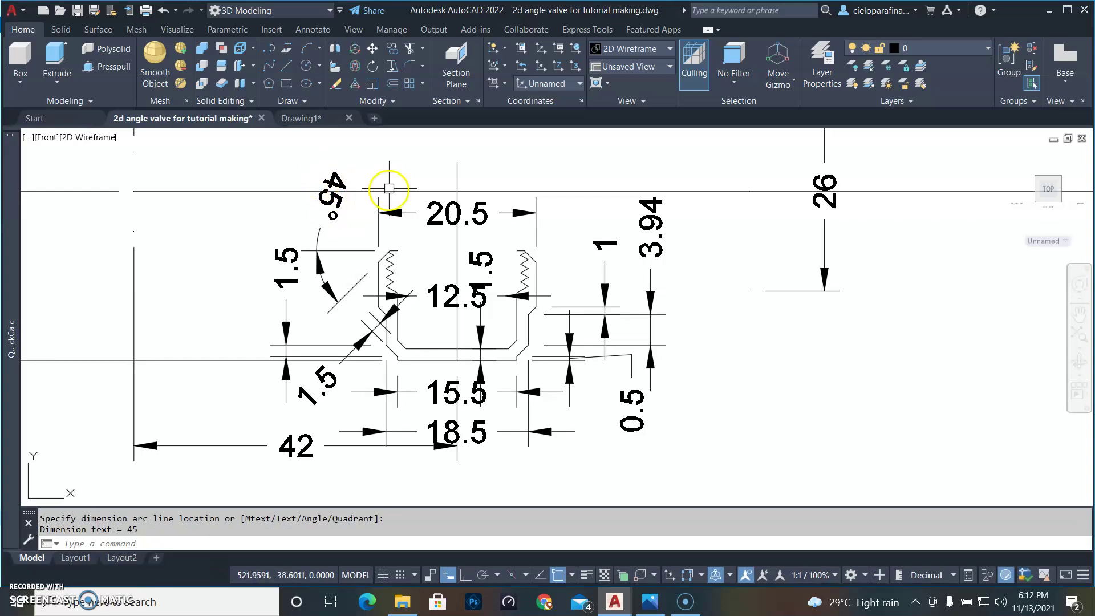
# Step: Add a vertical linear dimension for the outlet cap's right outer edge, measured between the two slanted corners at its ends
pyautogui.scroll(2, 509, 244)
pyautogui.moveTo(514, 274); pyautogui.dragTo(465, 272, button='middle')
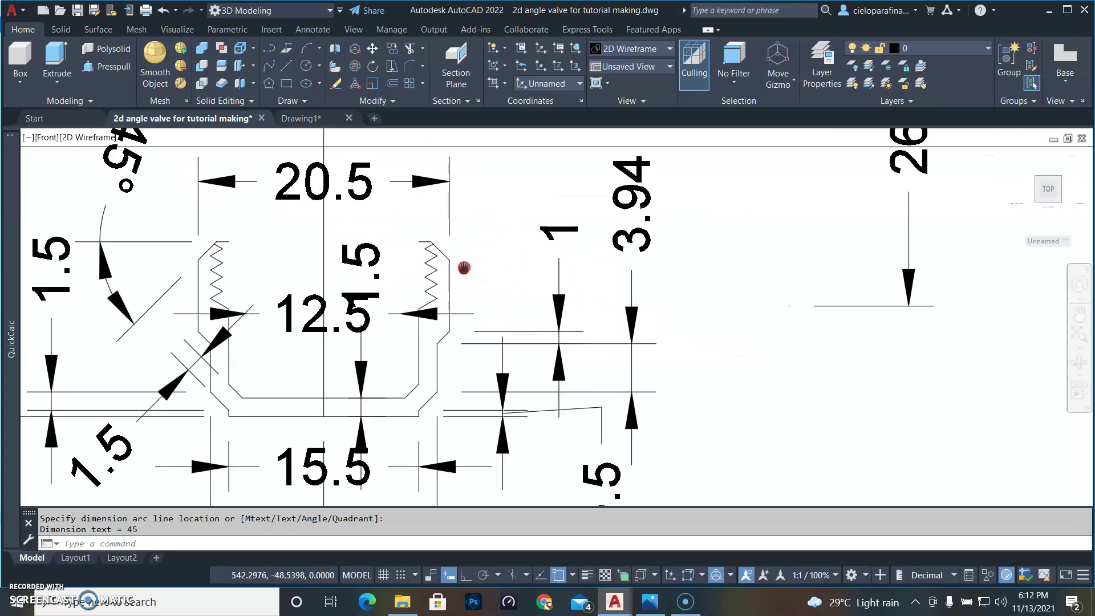
pyautogui.scroll(2, 570, 313)
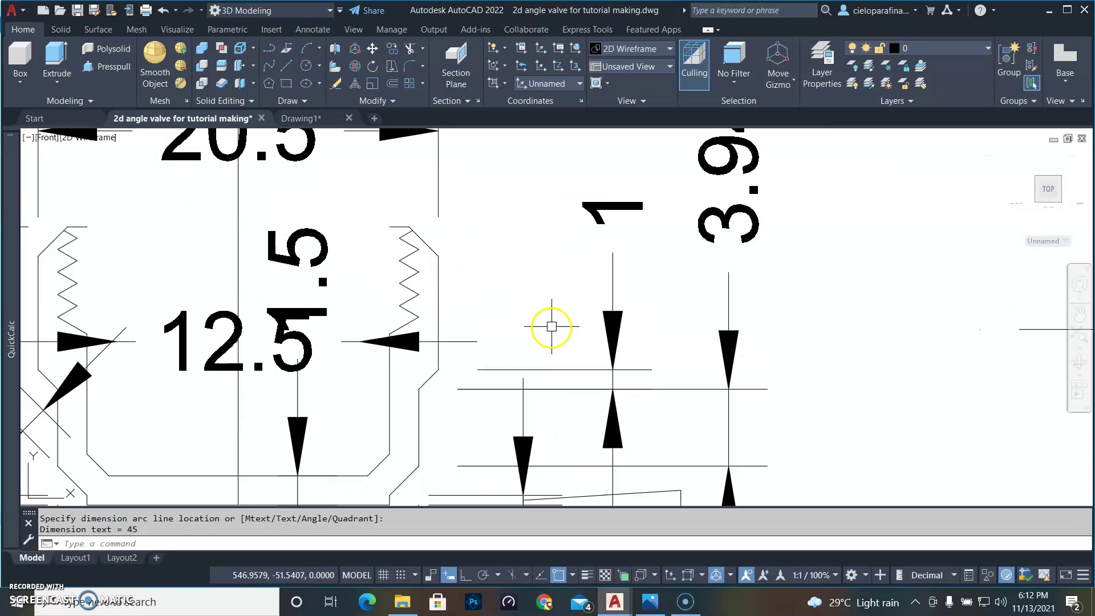
pyautogui.scroll(-2, 552, 326)
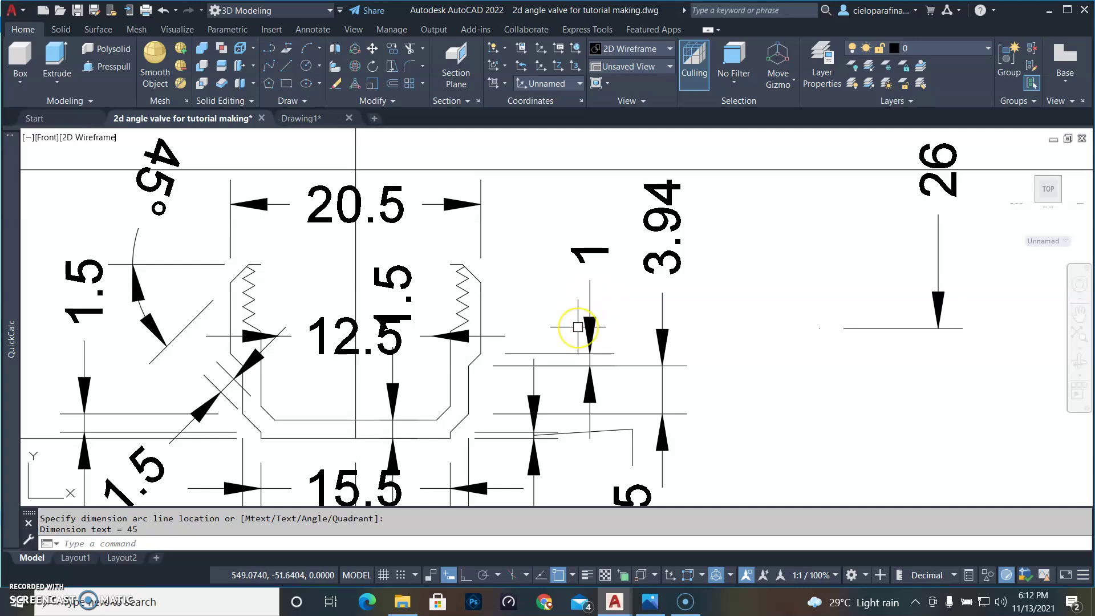
pyautogui.write('i')
pyautogui.press('Return')
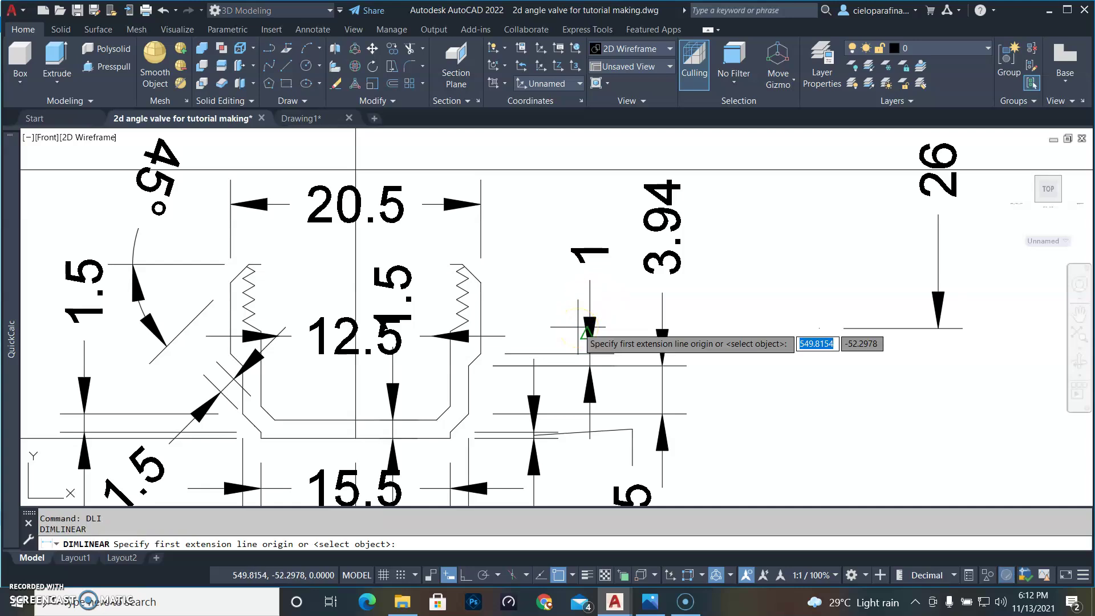
pyautogui.click(479, 355)
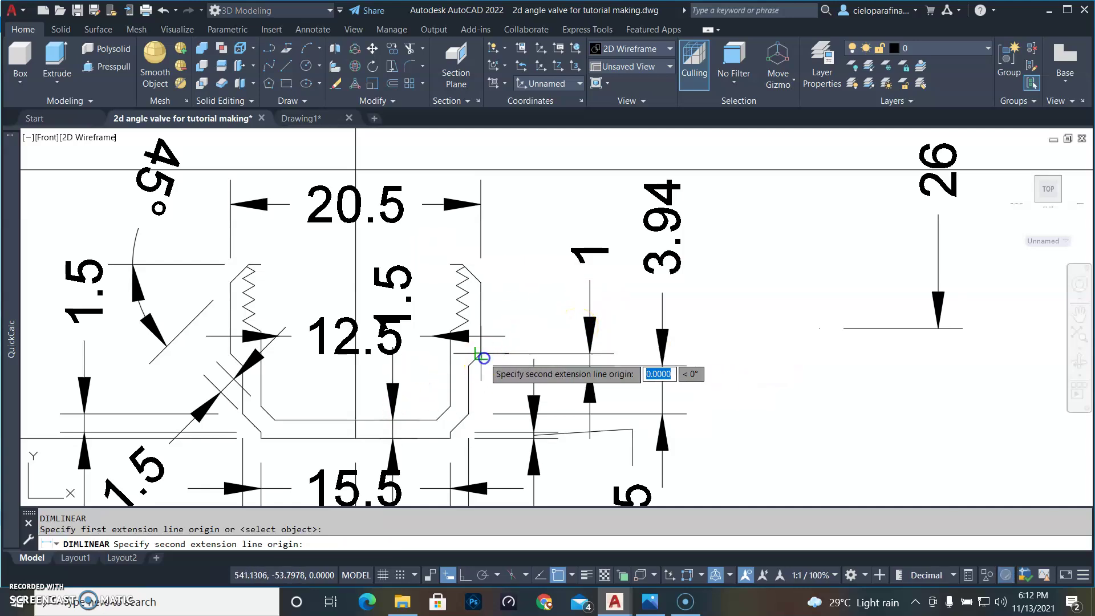
pyautogui.click(480, 282)
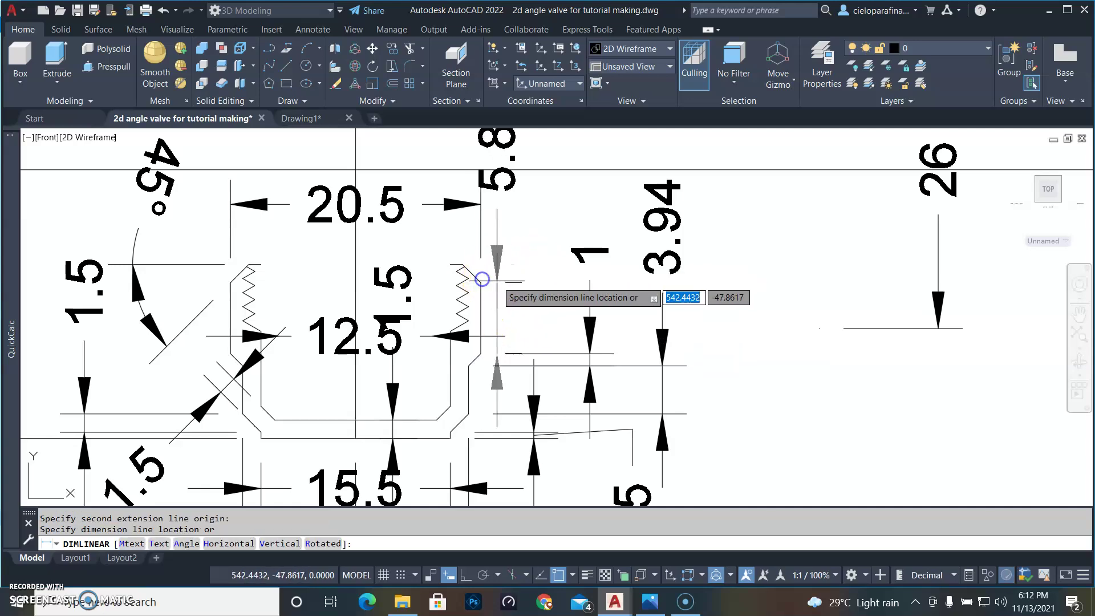
pyautogui.click(532, 290)
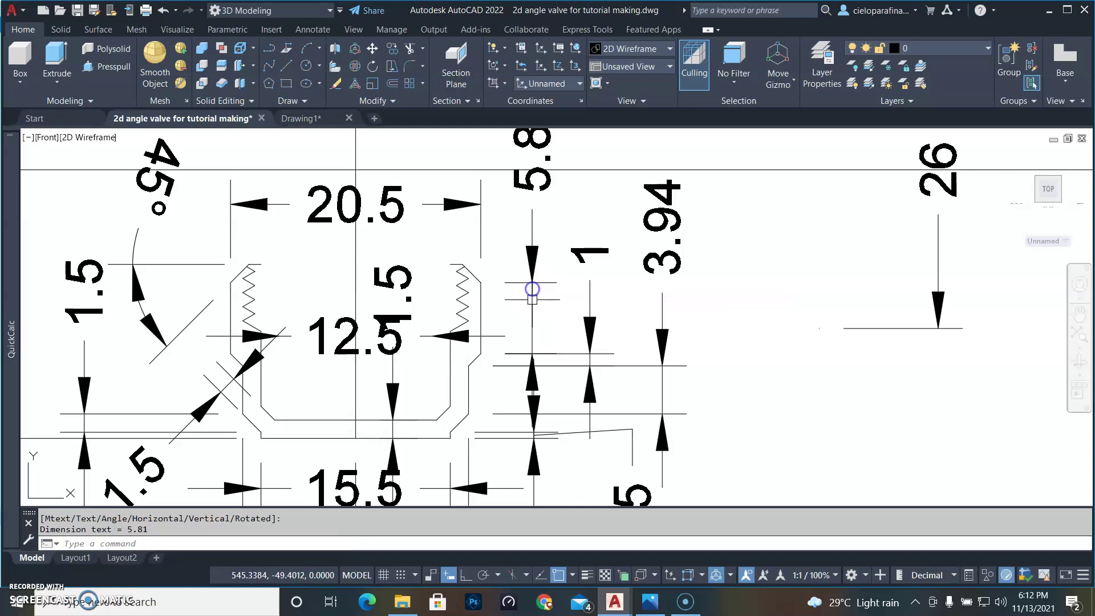
pyautogui.moveTo(575, 318)
pyautogui.mouseDown(button='middle')
pyautogui.moveTo(578, 409)
pyautogui.moveTo(575, 398)
pyautogui.mouseUp(button='middle')
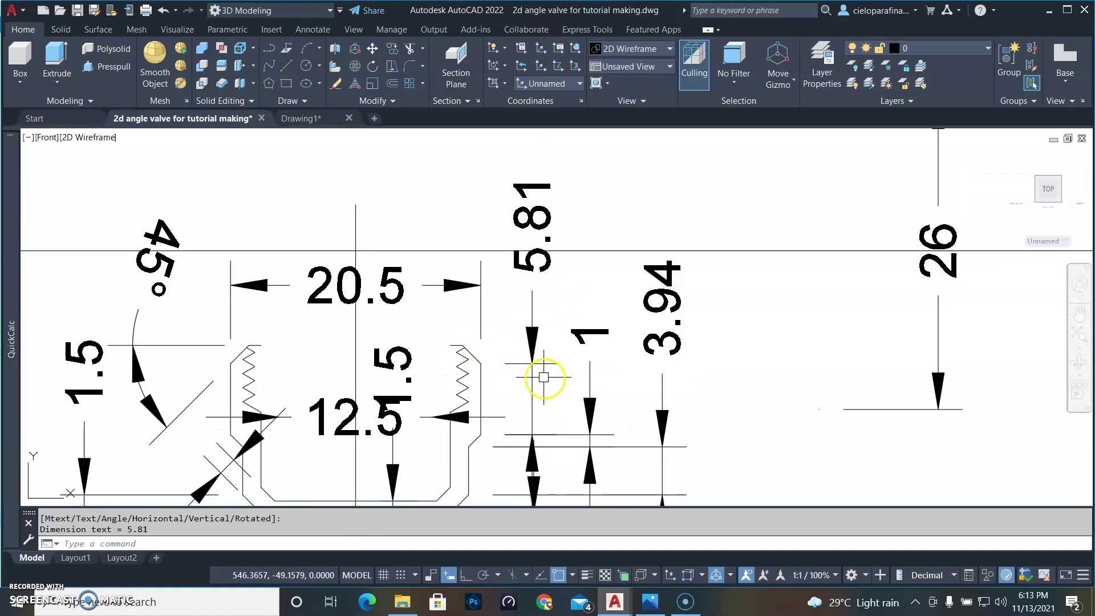
# Step: Add a vertical linear dimension for the height of the cap's upper-right slanted edge, placing it inside the profile
pyautogui.scroll(2, 528, 368)
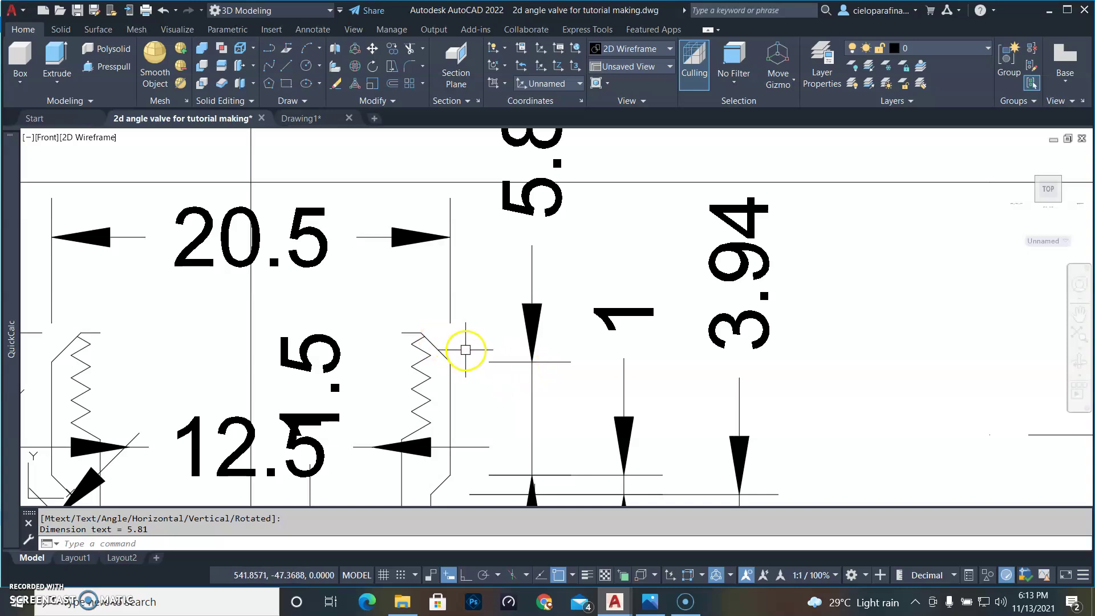
pyautogui.press('Return')
pyautogui.click(421, 332)
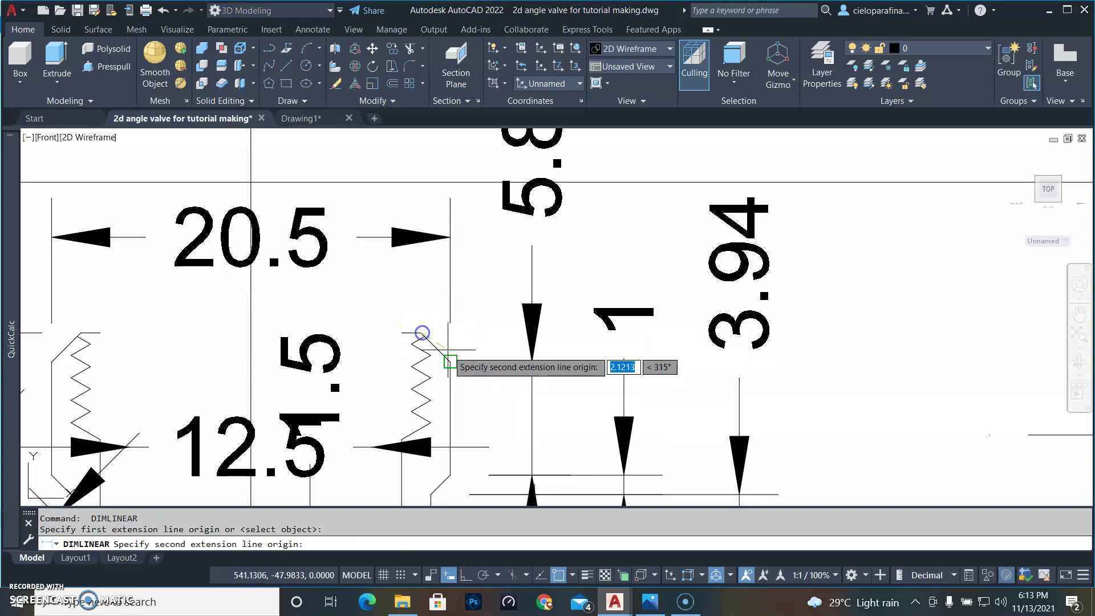
pyautogui.click(451, 363)
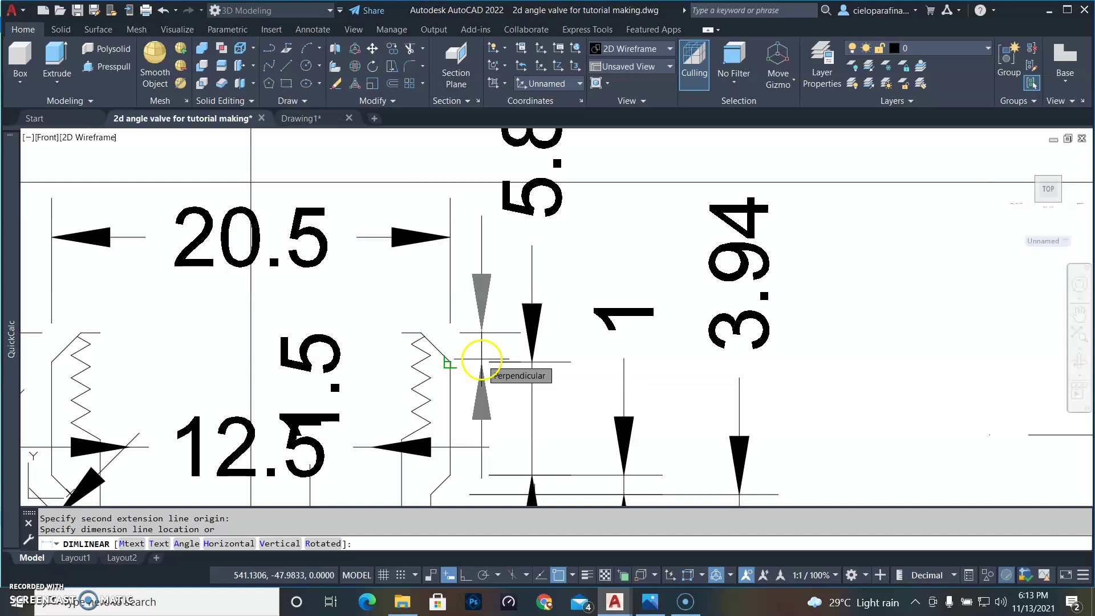
pyautogui.click(377, 342)
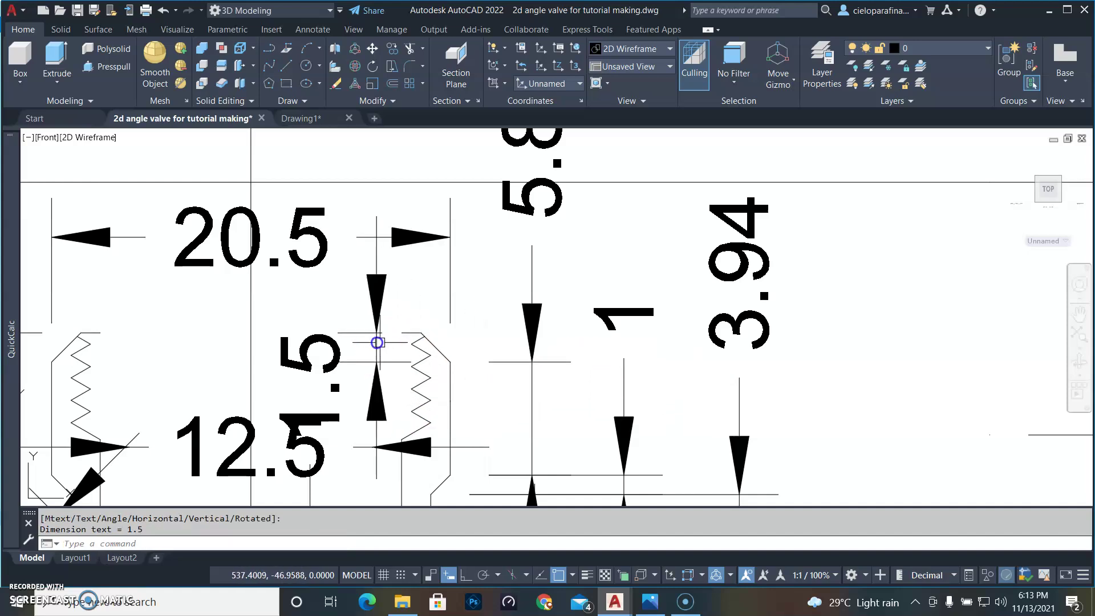
pyautogui.scroll(-1, 434, 308)
pyautogui.scroll(-4, 433, 312)
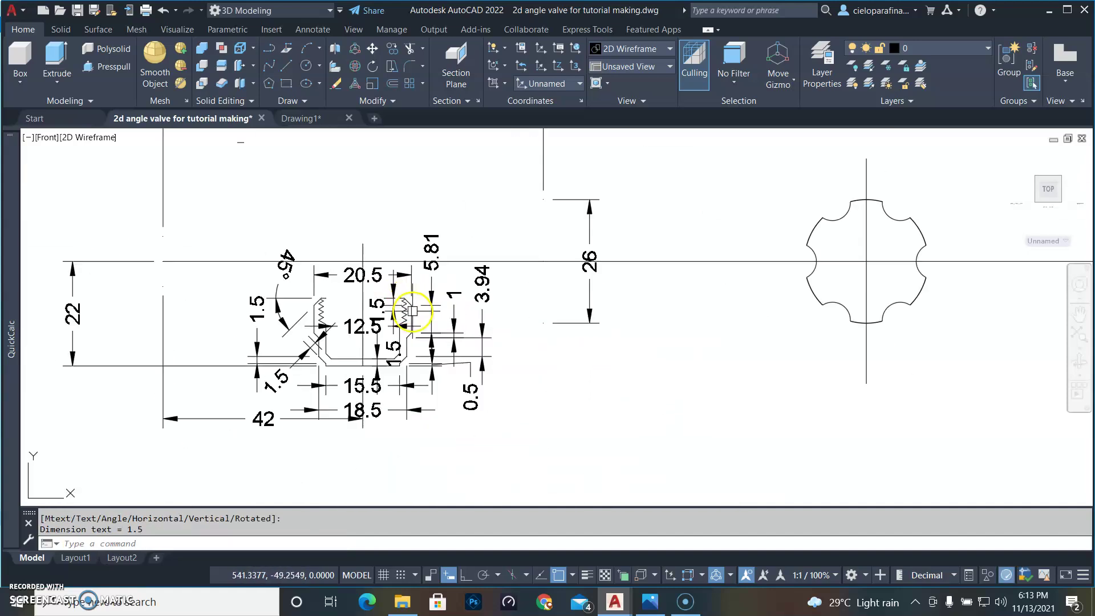
pyautogui.scroll(6, 402, 330)
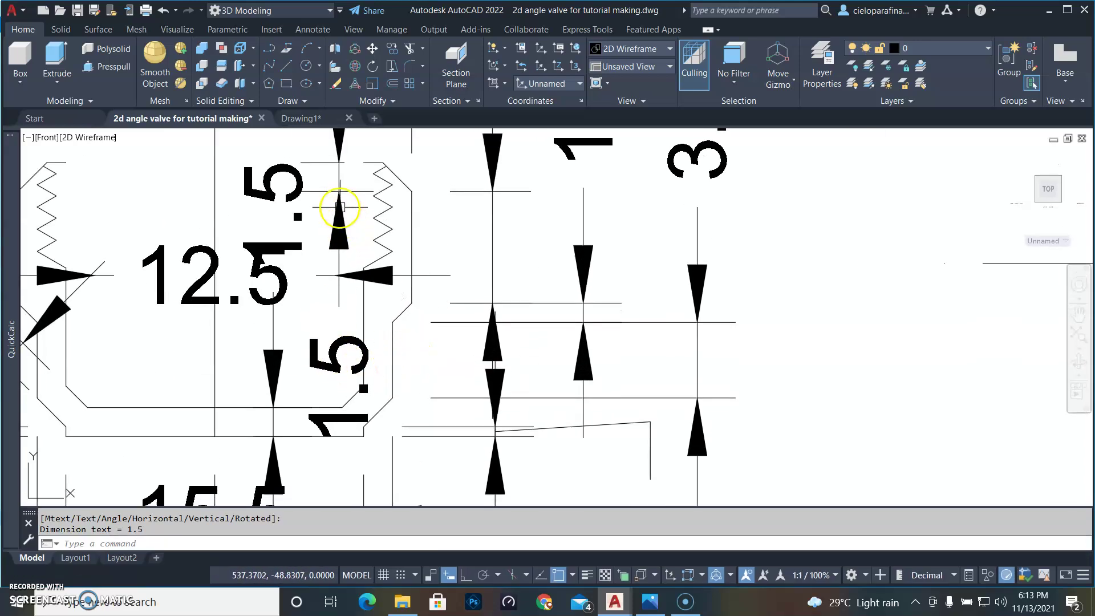
pyautogui.click(339, 221)
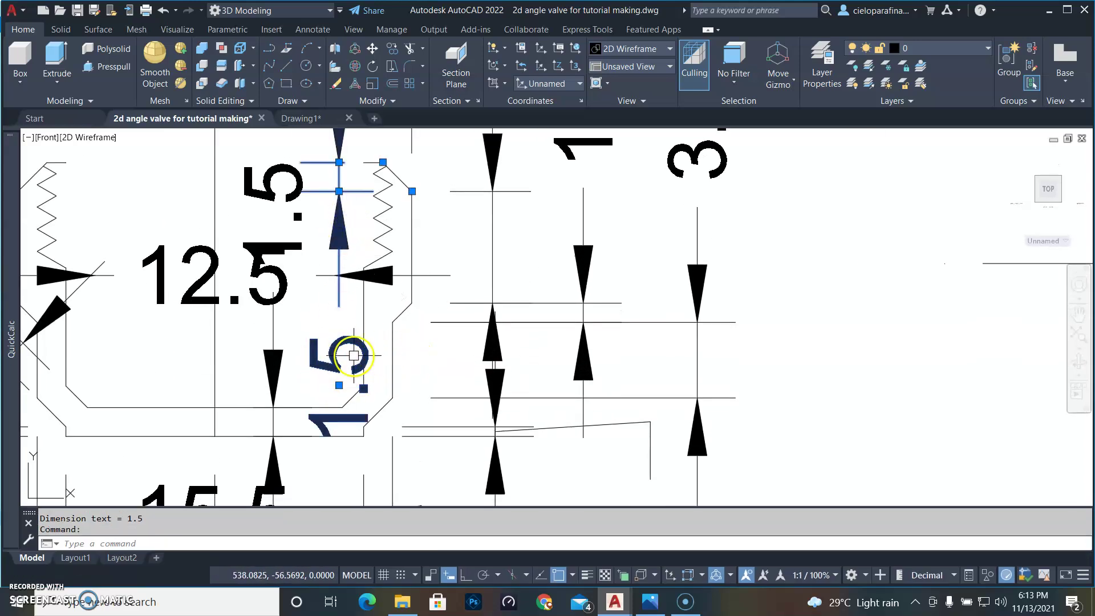
pyautogui.press('Escape')
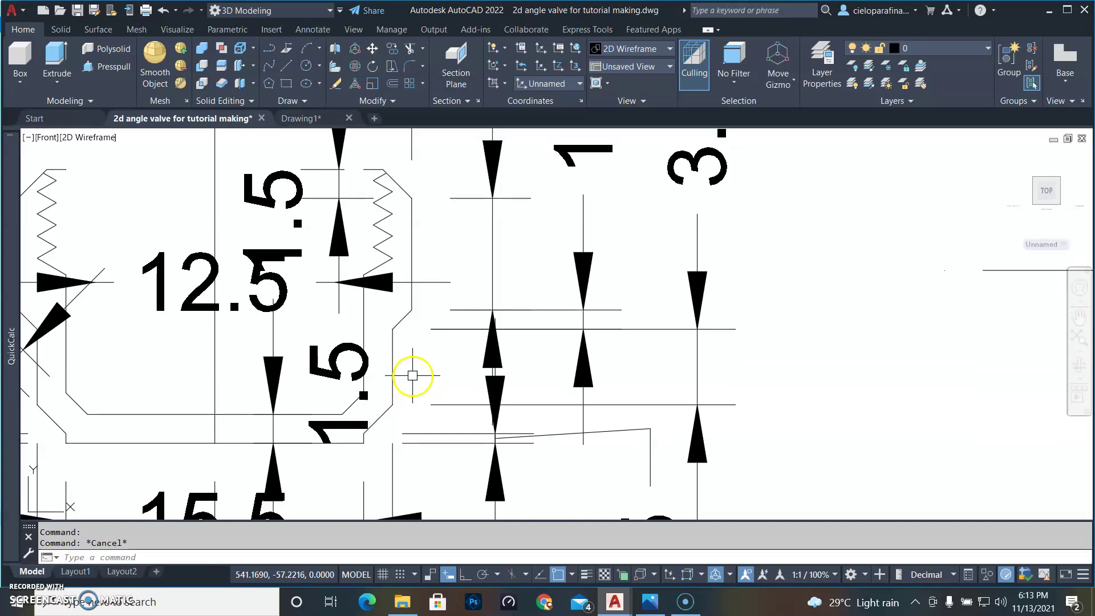
pyautogui.scroll(-6, 497, 279)
pyautogui.moveTo(500, 290); pyautogui.dragTo(503, 361, button='middle')
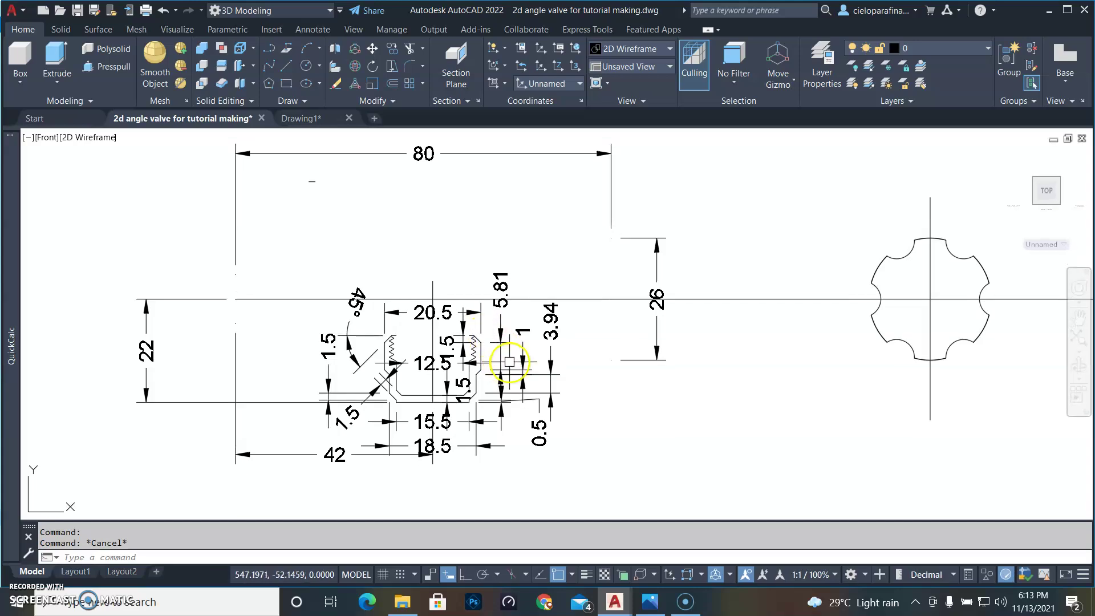
# Step: In Drawing1, draw an Ortho-constrained horizontal line from the copied slanted edge's upper endpoint leftward past the profile's leftmost vertical line
pyautogui.click(313, 119)
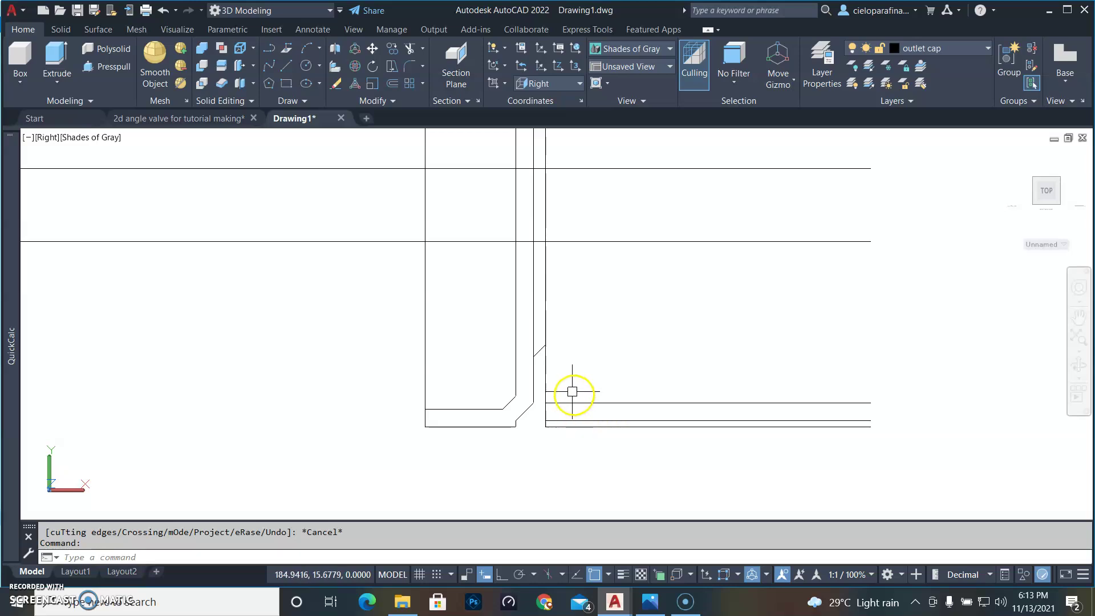
pyautogui.scroll(-2, 572, 392)
pyautogui.moveTo(556, 342)
pyautogui.mouseDown(button='middle')
pyautogui.moveTo(496, 392)
pyautogui.moveTo(472, 391)
pyautogui.mouseUp(button='middle')
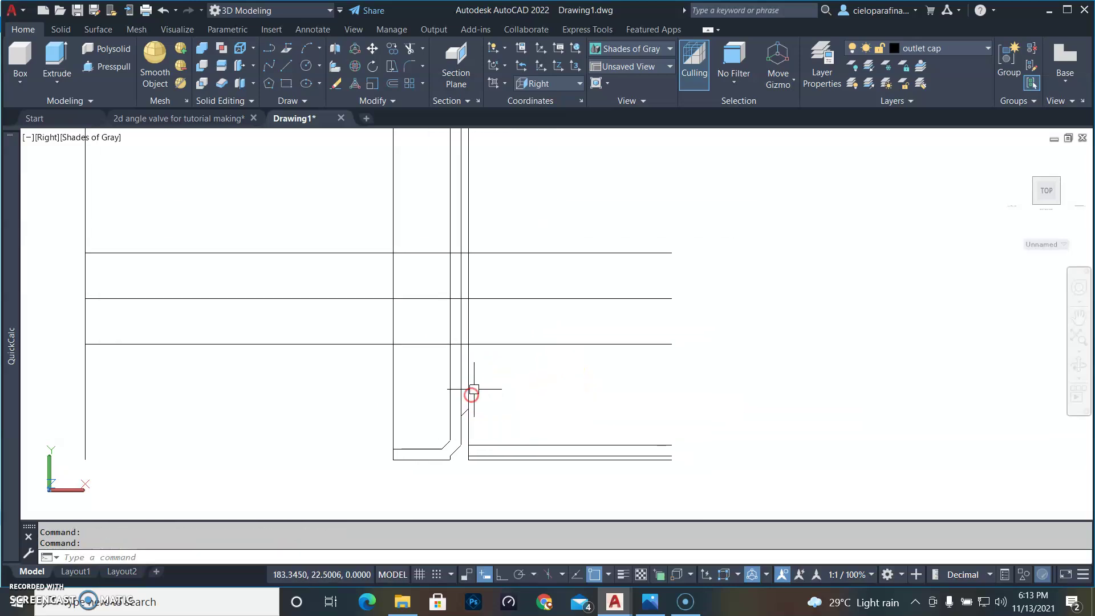
pyautogui.scroll(2, 471, 391)
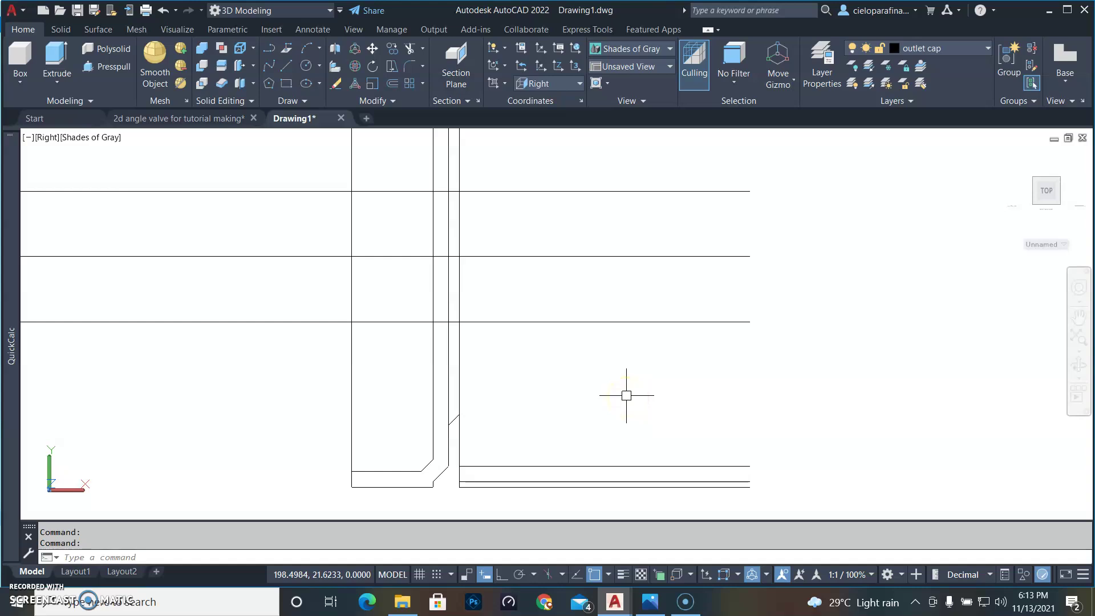
pyautogui.write('L')
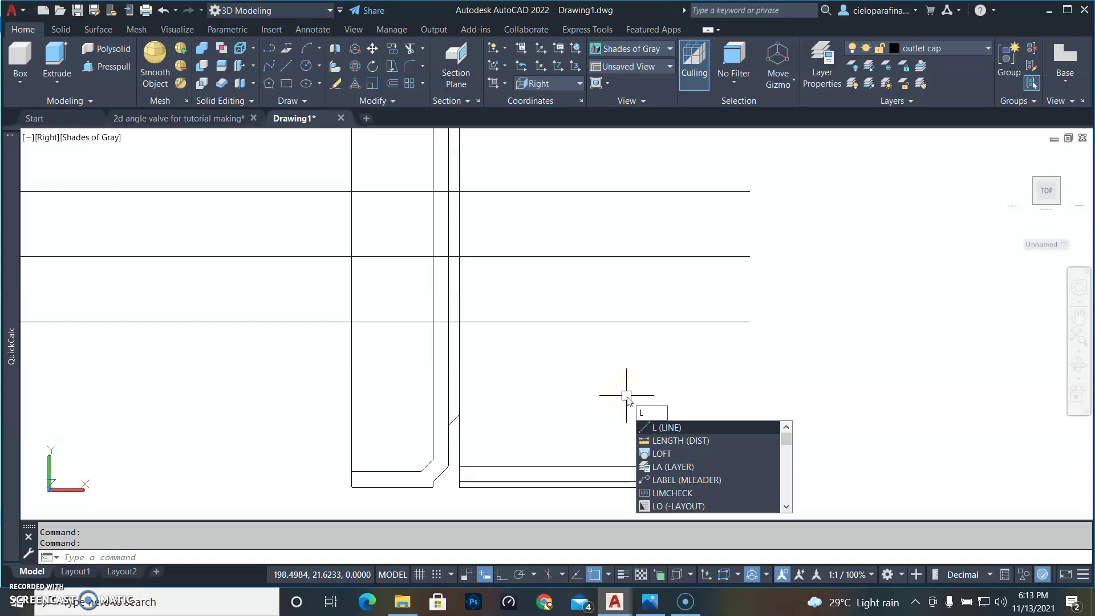
pyautogui.press('Return')
pyautogui.scroll(3, 479, 422)
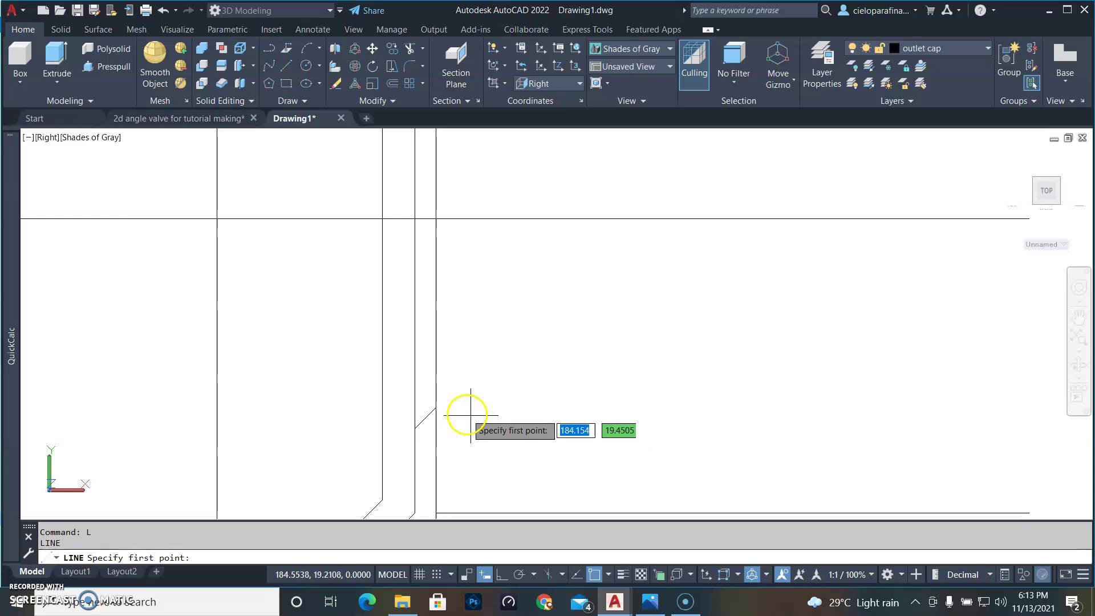
pyautogui.click(436, 407)
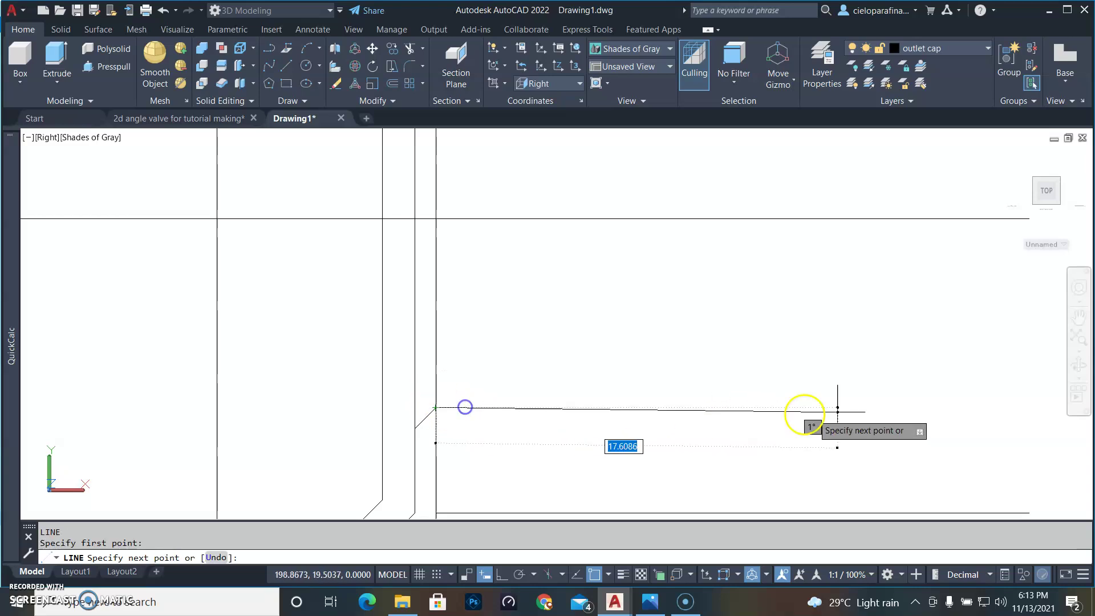
pyautogui.click(507, 576)
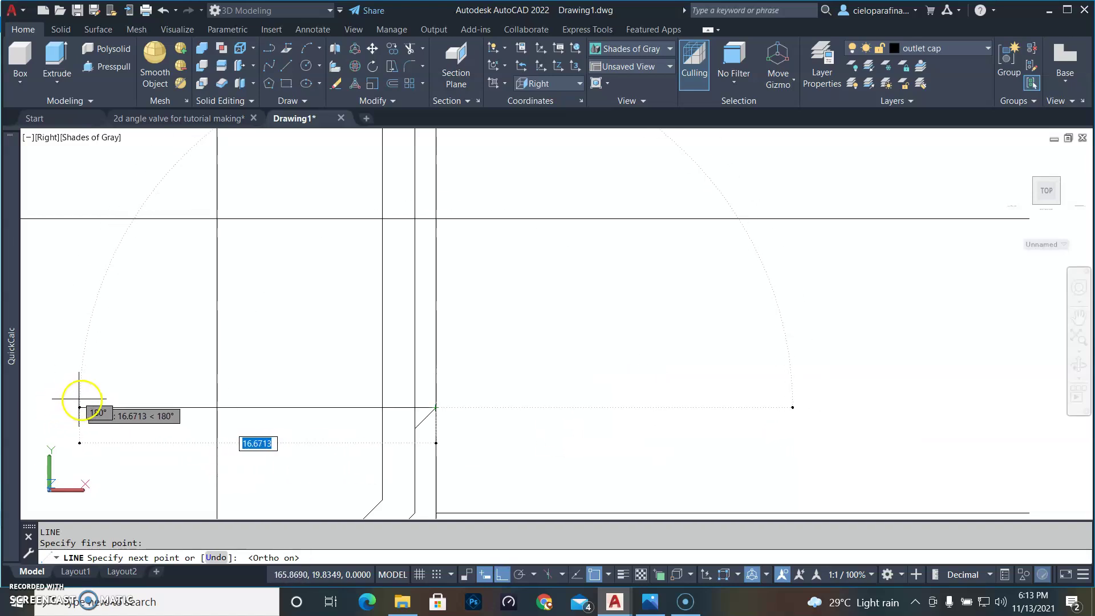
pyautogui.moveTo(79, 398); pyautogui.dragTo(275, 401, button='middle')
pyautogui.click(341, 409)
pyautogui.press('Return')
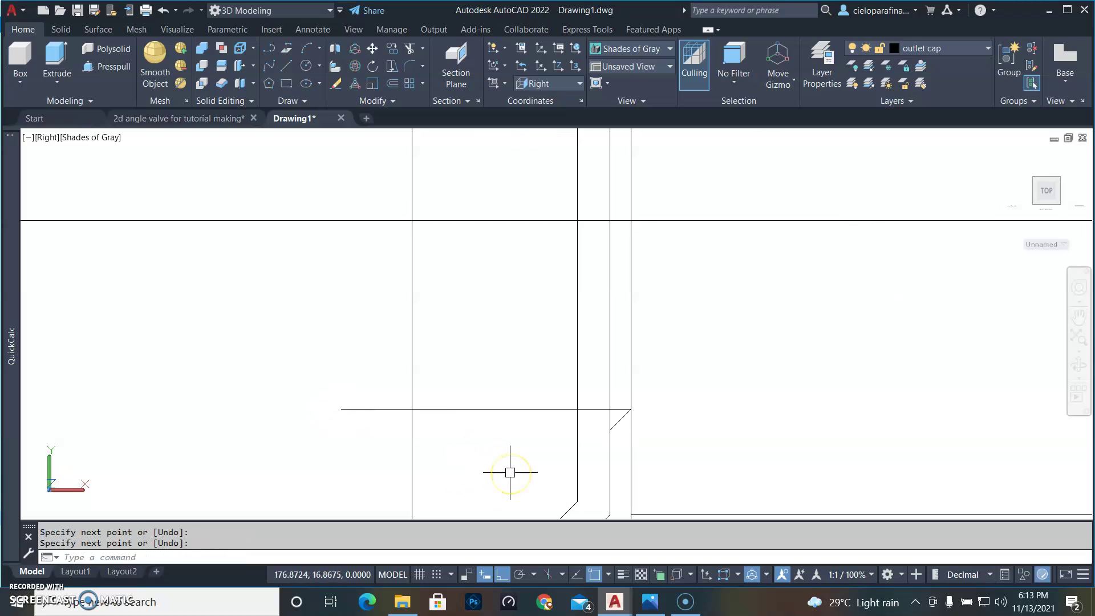
# Step: Offset the horizontal line at the slanted edge's upper endpoint 5.81 upward
pyautogui.write('o')
pyautogui.press('Return')
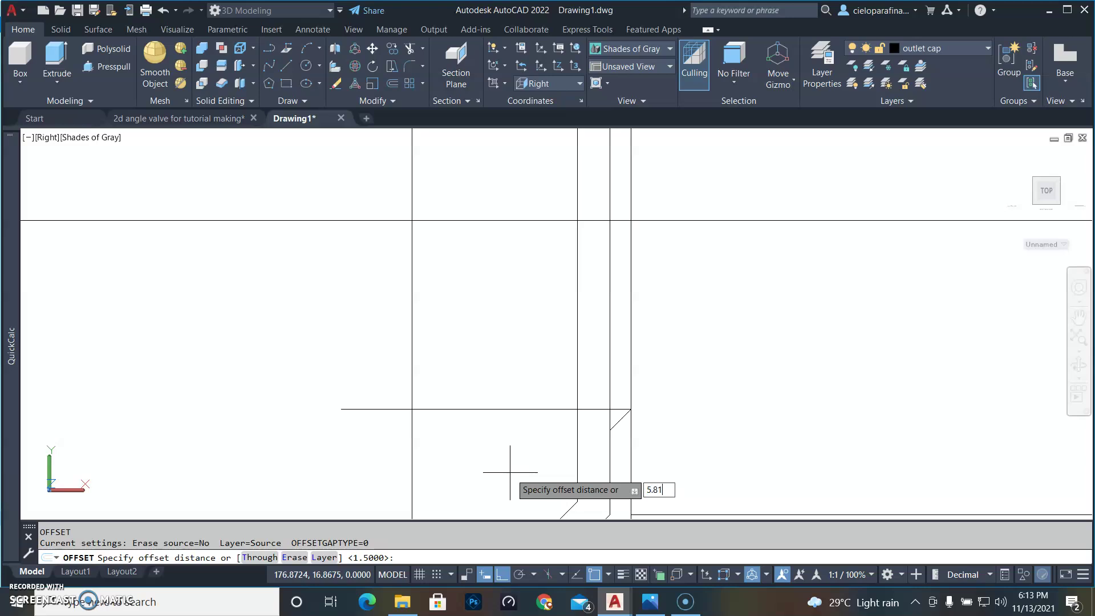
pyautogui.press('Return')
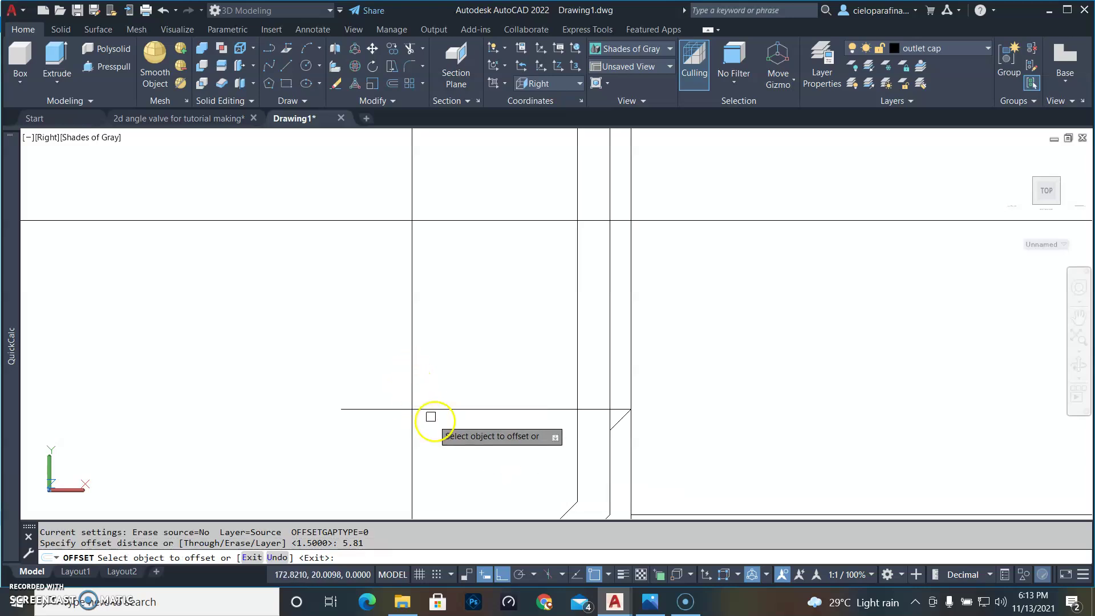
pyautogui.click(464, 409)
pyautogui.click(498, 323)
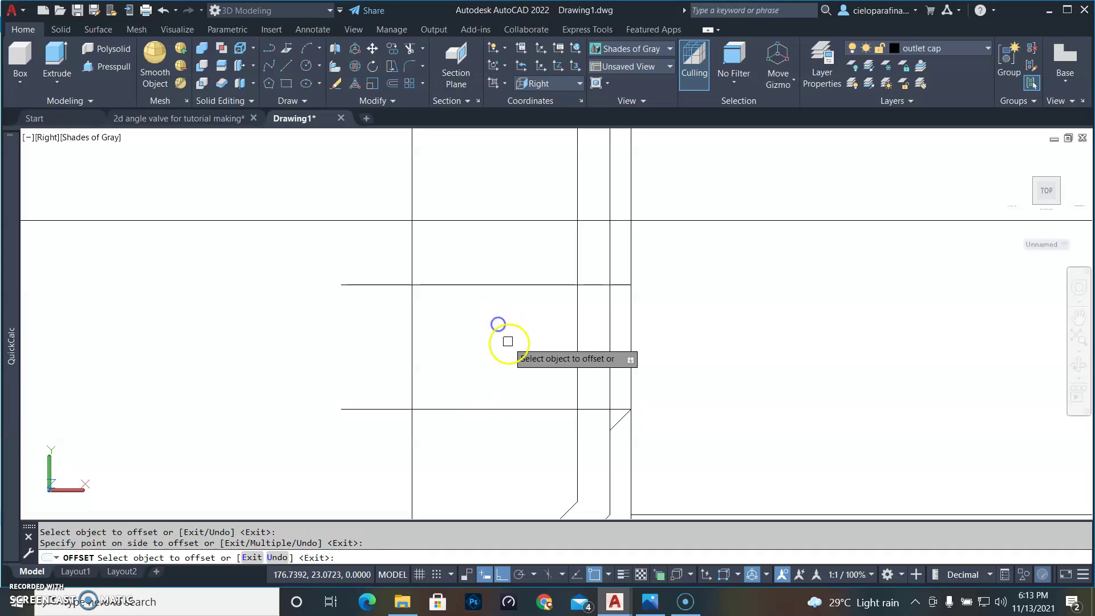
pyautogui.rightClick(511, 350)
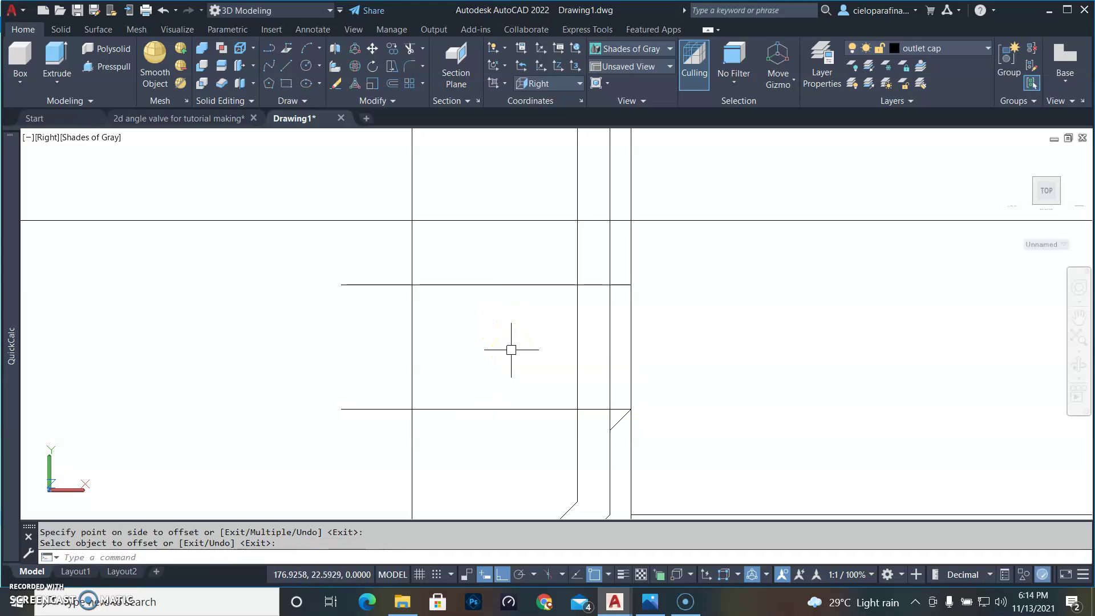
# Step: Offset the upper of the two horizontal construction lines a further 1.5 upward
pyautogui.press('Return')
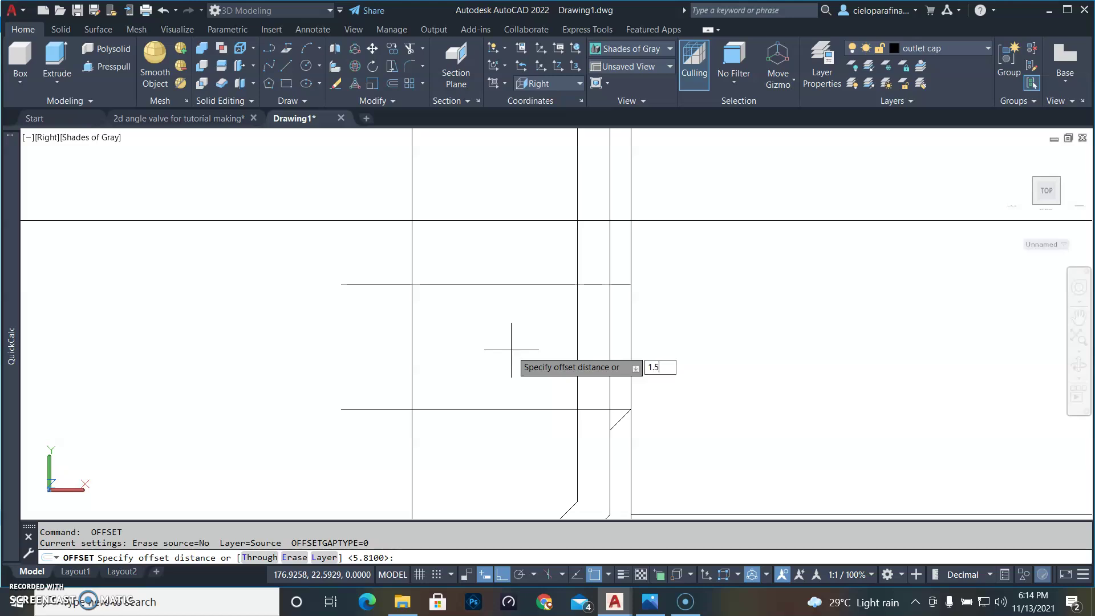
pyautogui.press('Return')
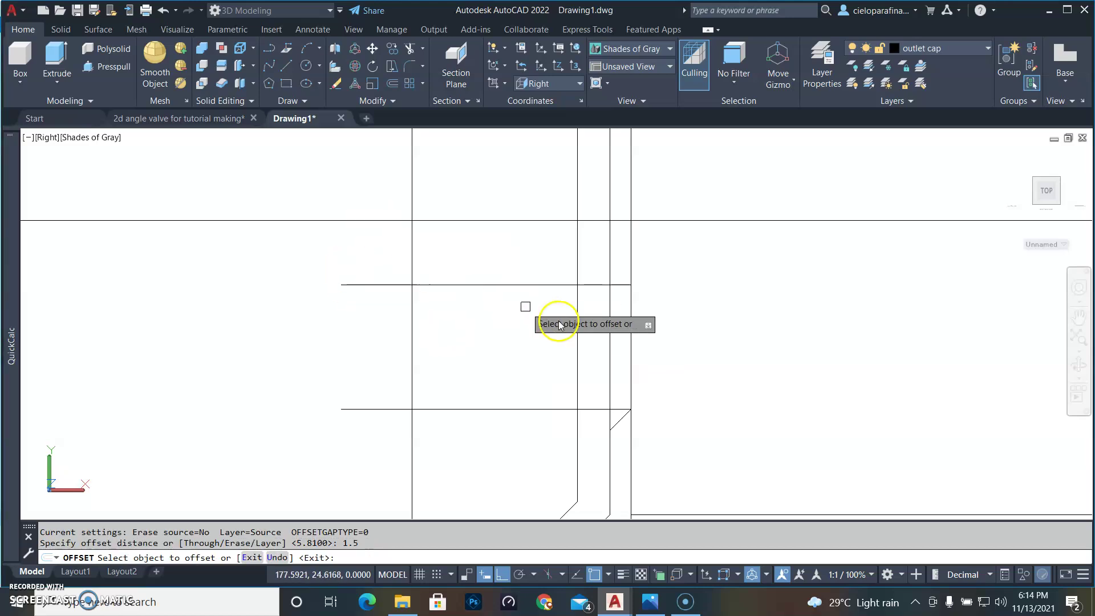
pyautogui.click(532, 283)
pyautogui.click(528, 245)
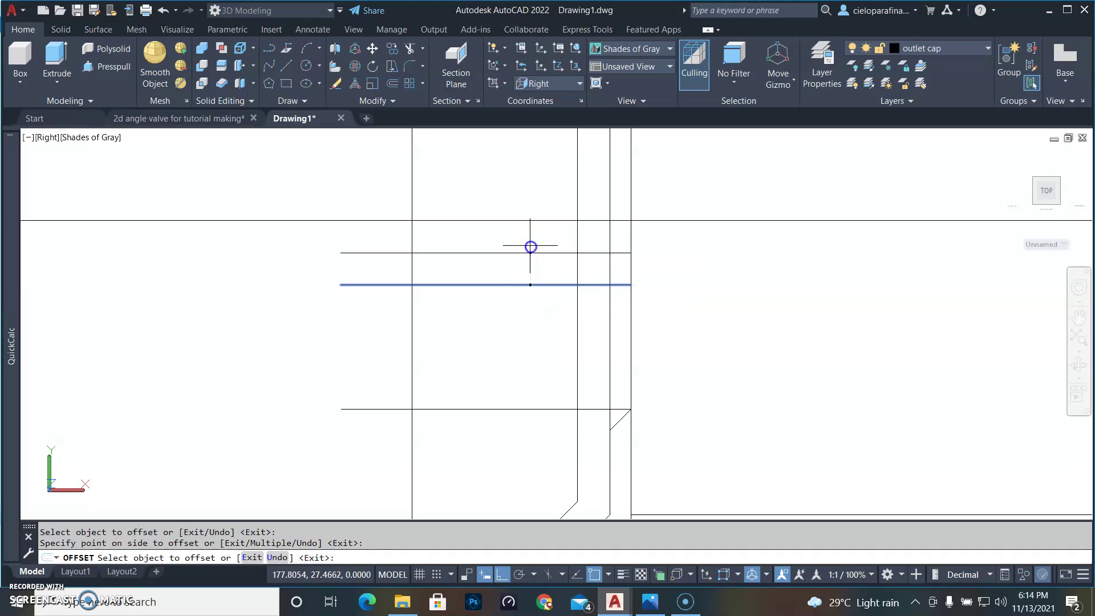
pyautogui.press('Return')
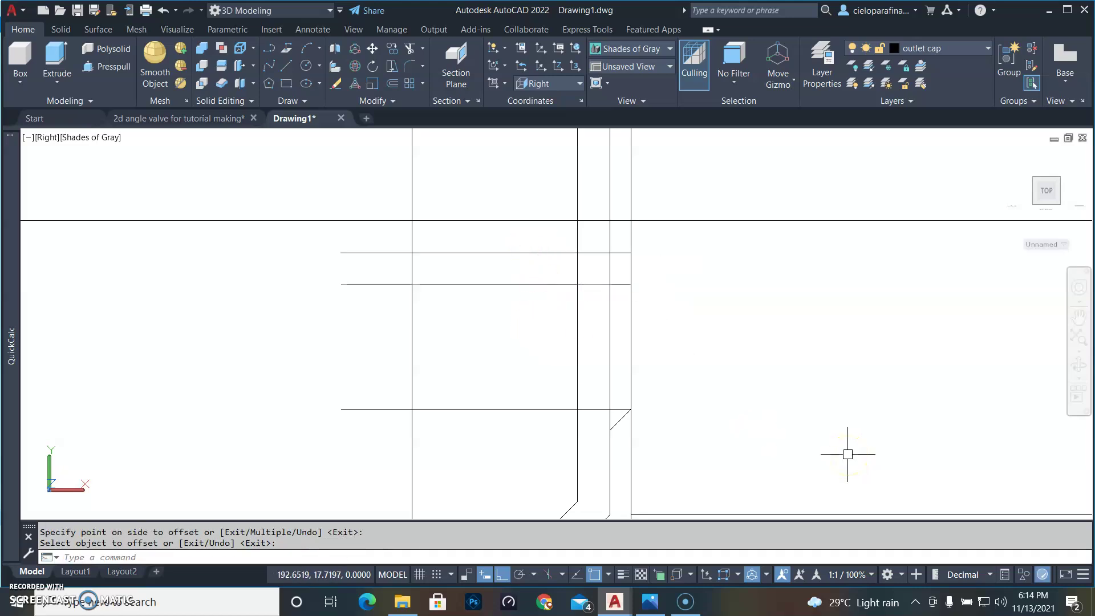
# Step: Mirror the short slanted edge about the lowest horizontal construction line, keeping the source edge
pyautogui.click(622, 425)
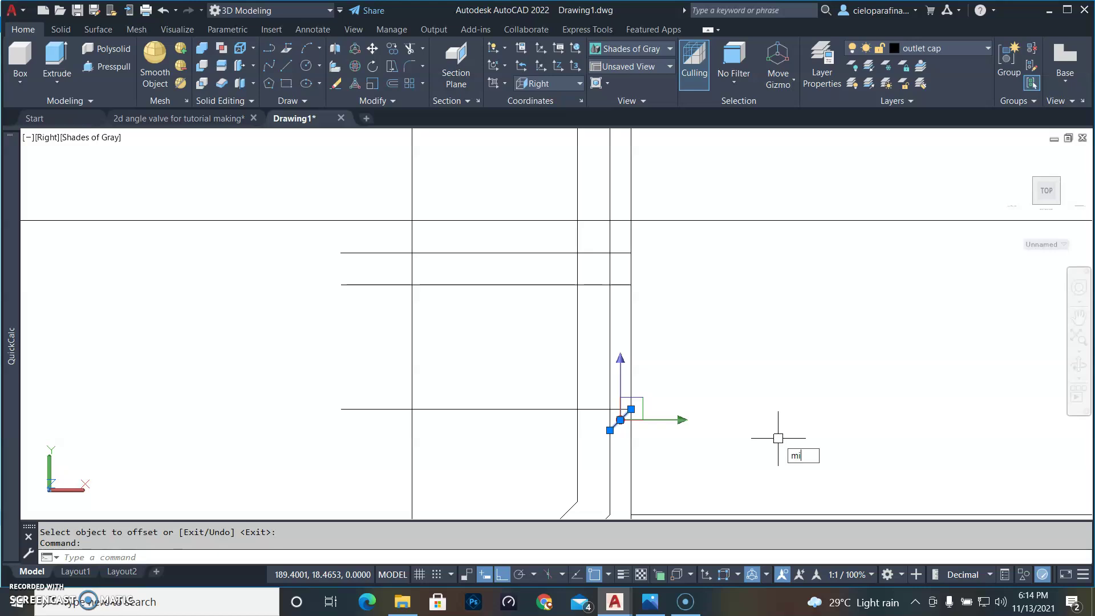
pyautogui.press('Return')
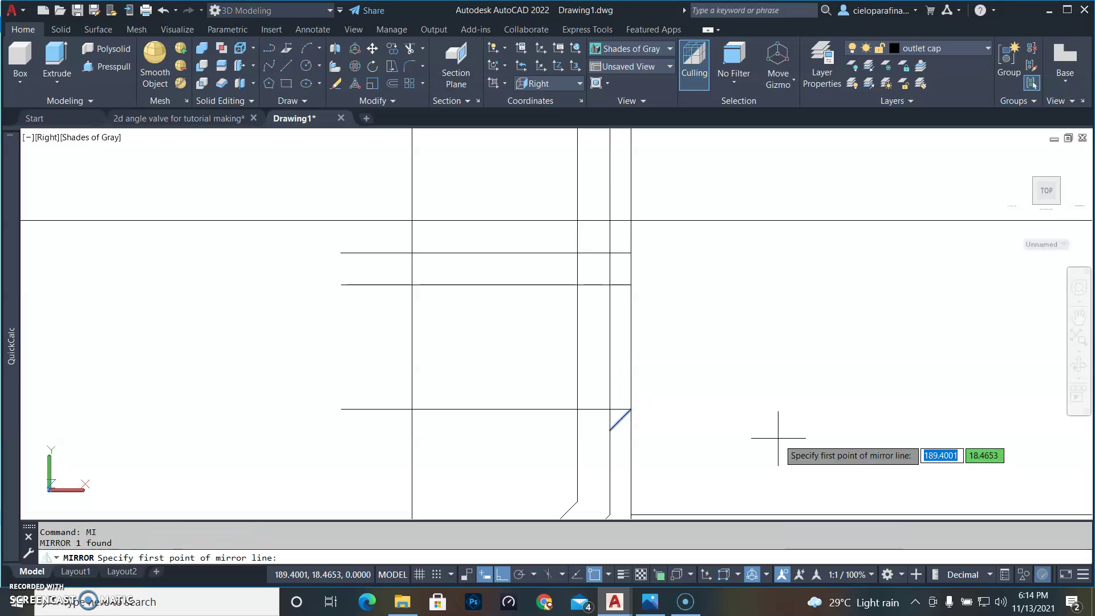
pyautogui.click(627, 409)
pyautogui.click(378, 409)
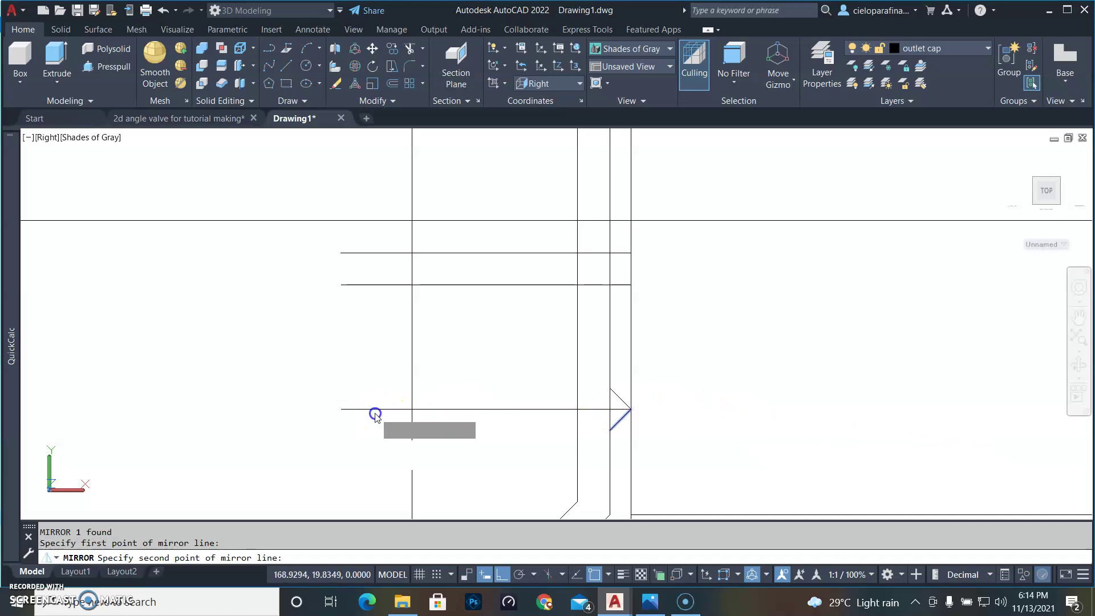
pyautogui.press('Return')
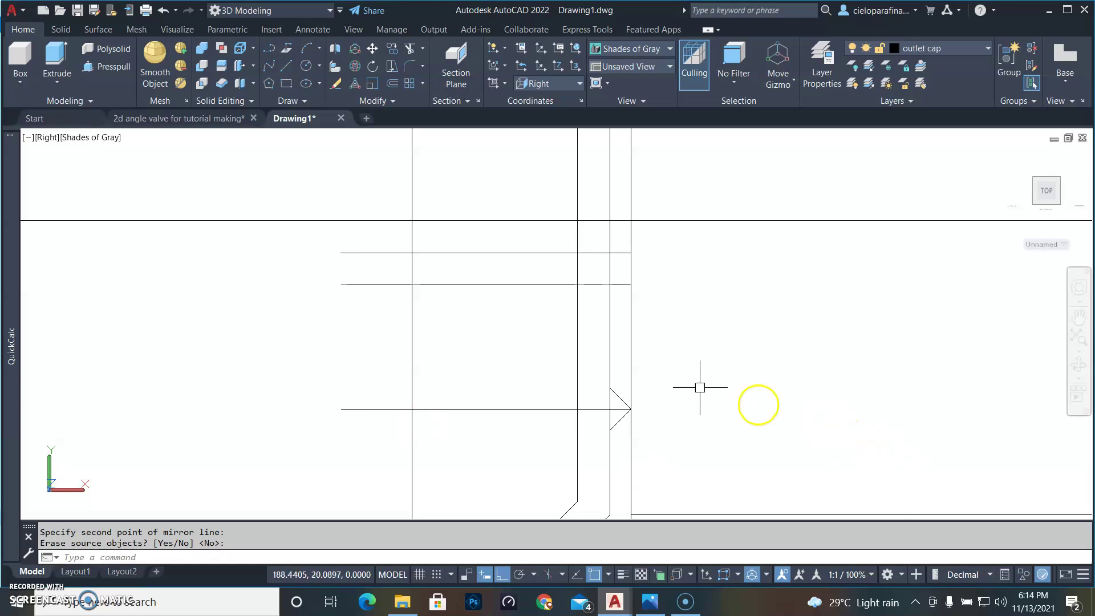
# Step: Move the mirrored slanted edge straight up from its outer endpoint to the right end of the middle horizontal line
pyautogui.click(621, 401)
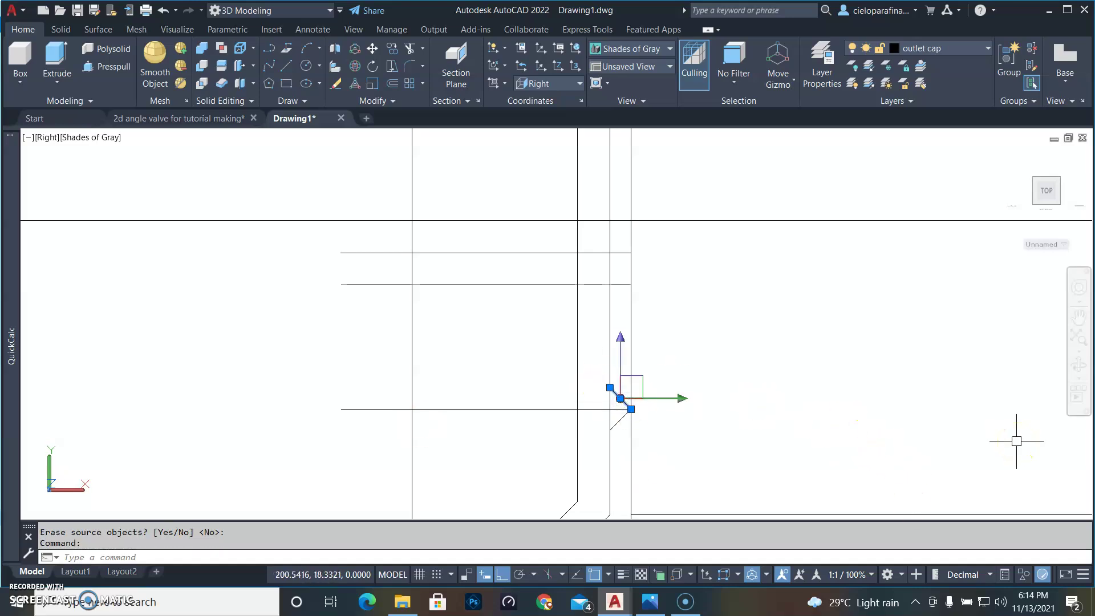
pyautogui.write('m')
pyautogui.press('Return')
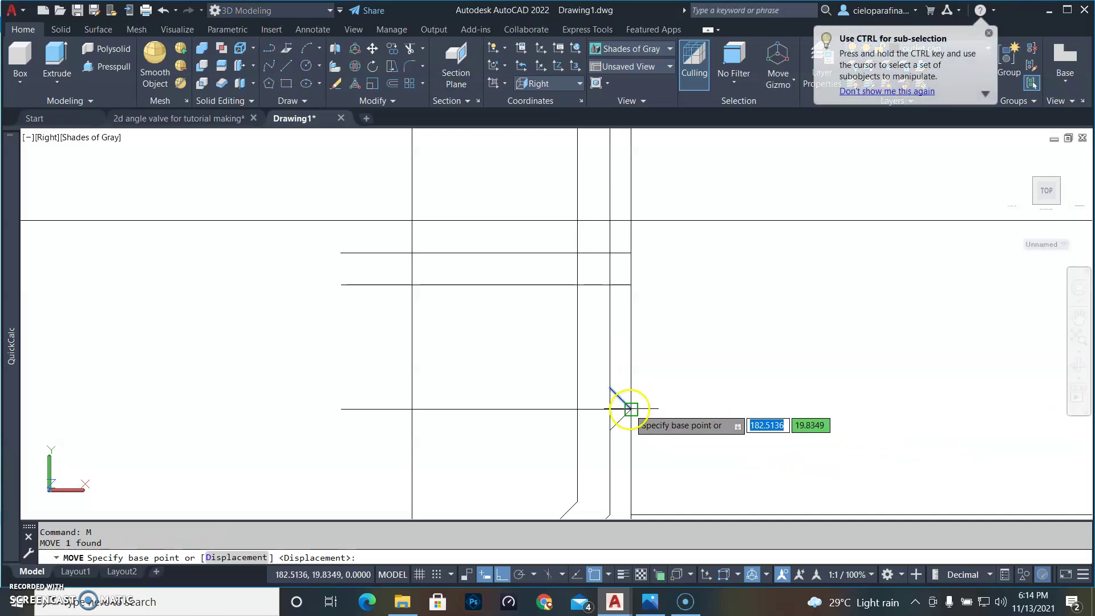
pyautogui.click(630, 408)
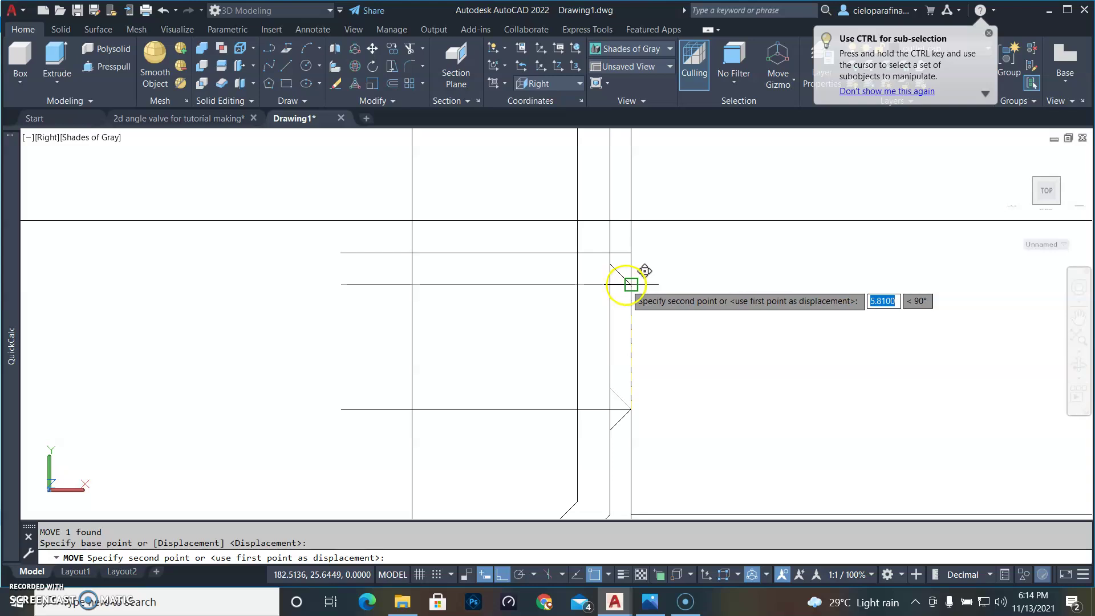
pyautogui.click(631, 284)
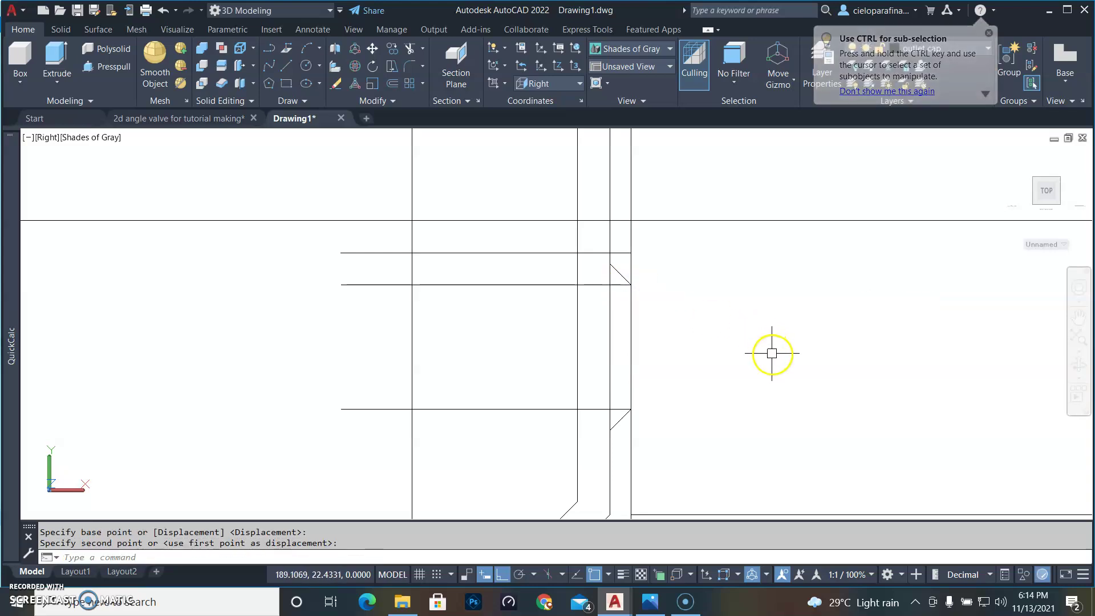
pyautogui.press('Escape')
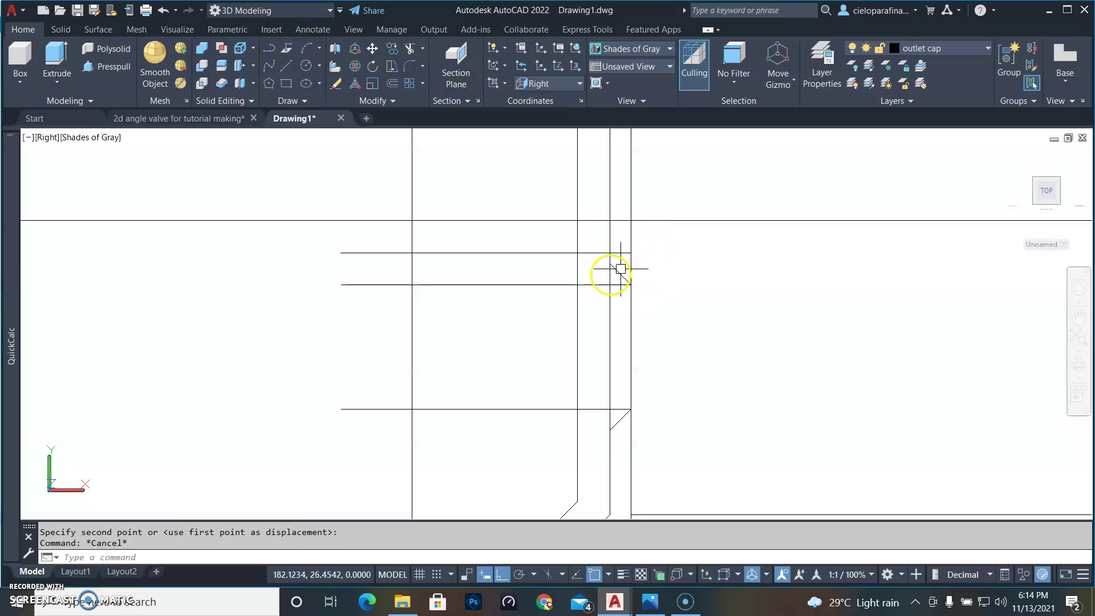
# Step: Extend the moved slanted edge up to the topmost of the three horizontal construction lines
pyautogui.scroll(2, 601, 272)
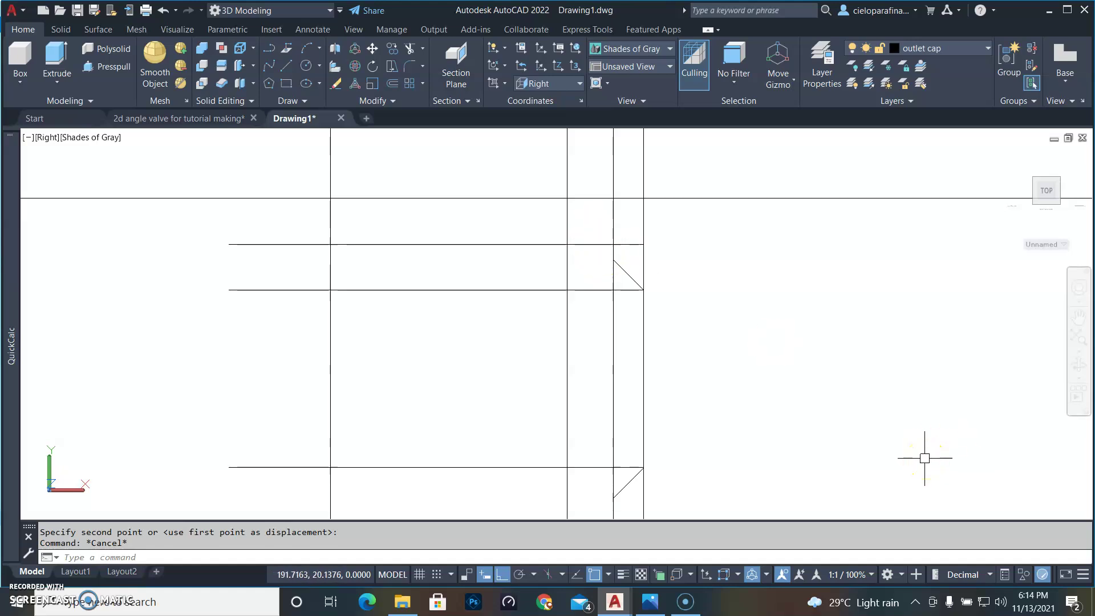
pyautogui.press('Return')
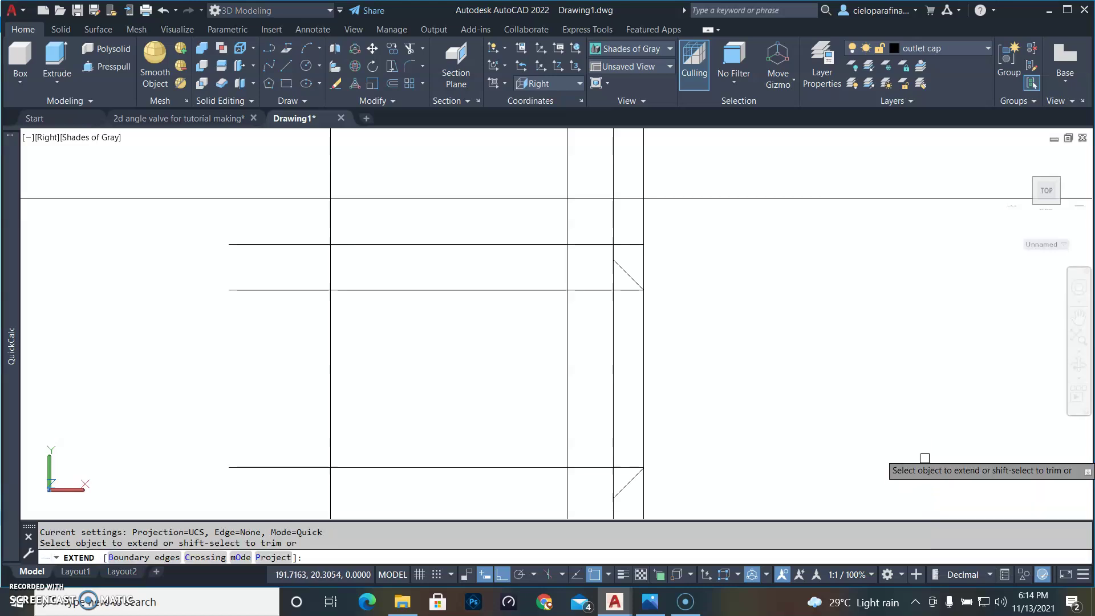
pyautogui.click(627, 274)
pyautogui.press('Escape')
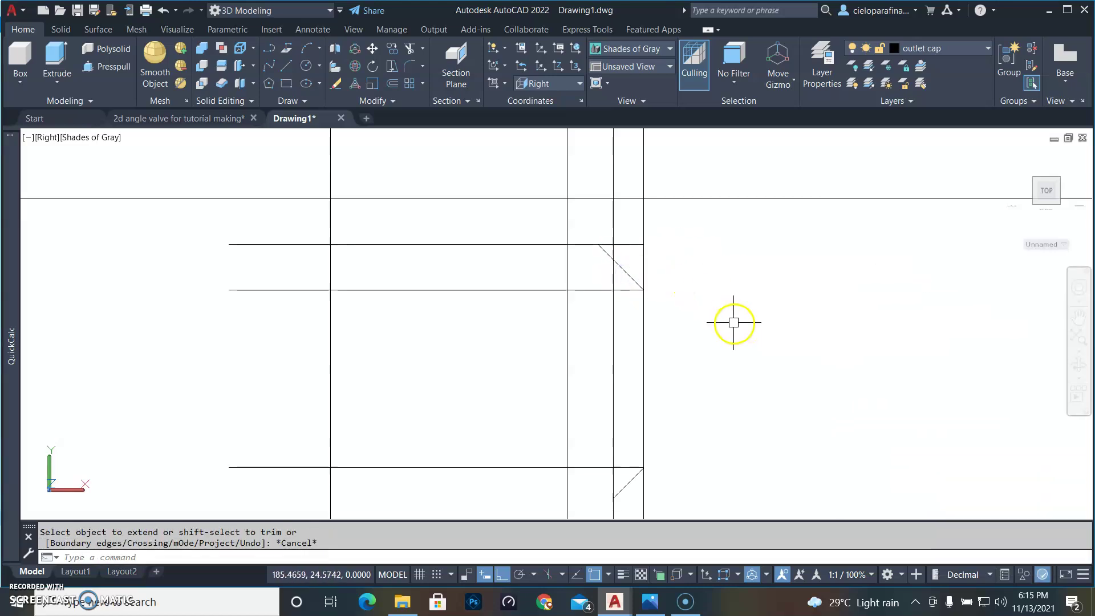
# Step: Trim the horizontal segment beside the upper slanted edge's top end and both vertical line segments crossing that corner
pyautogui.scroll(-3, 727, 325)
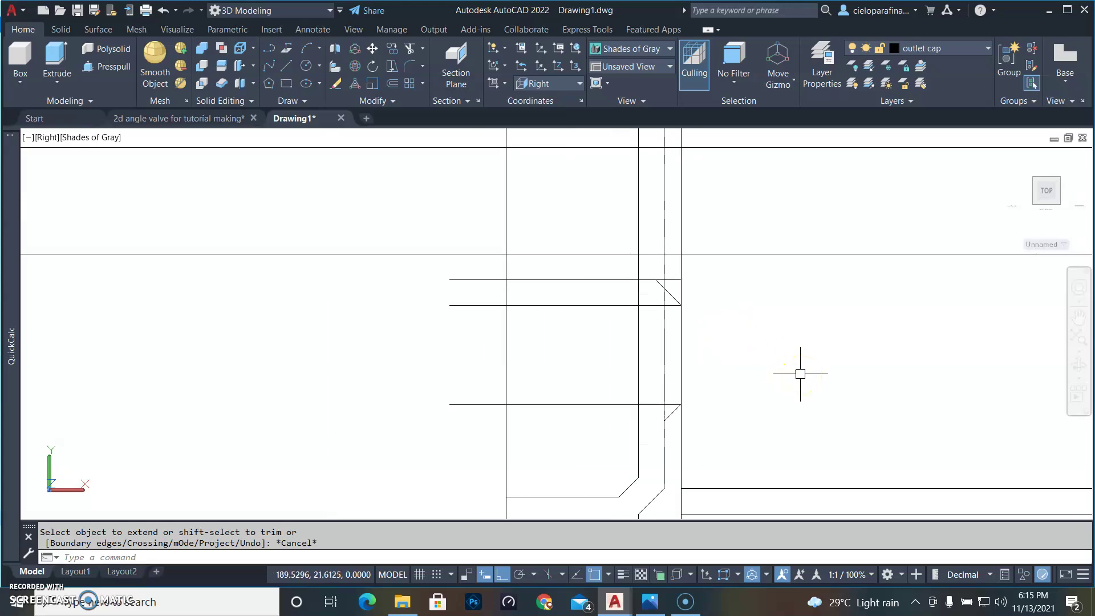
pyautogui.write('tr')
pyautogui.press('Return')
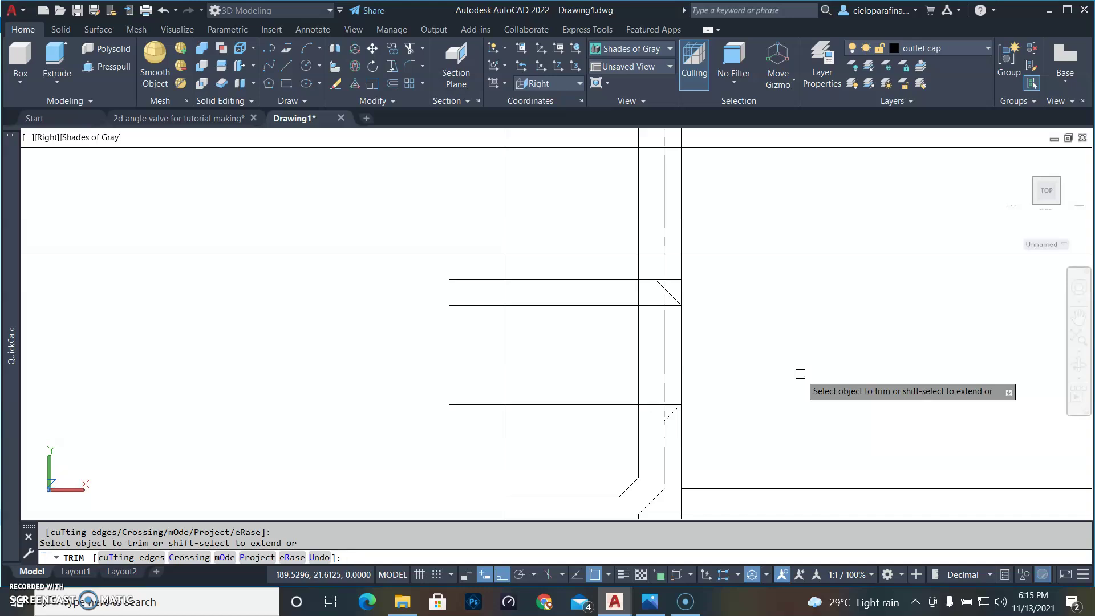
pyautogui.scroll(2, 765, 303)
pyautogui.scroll(2, 630, 259)
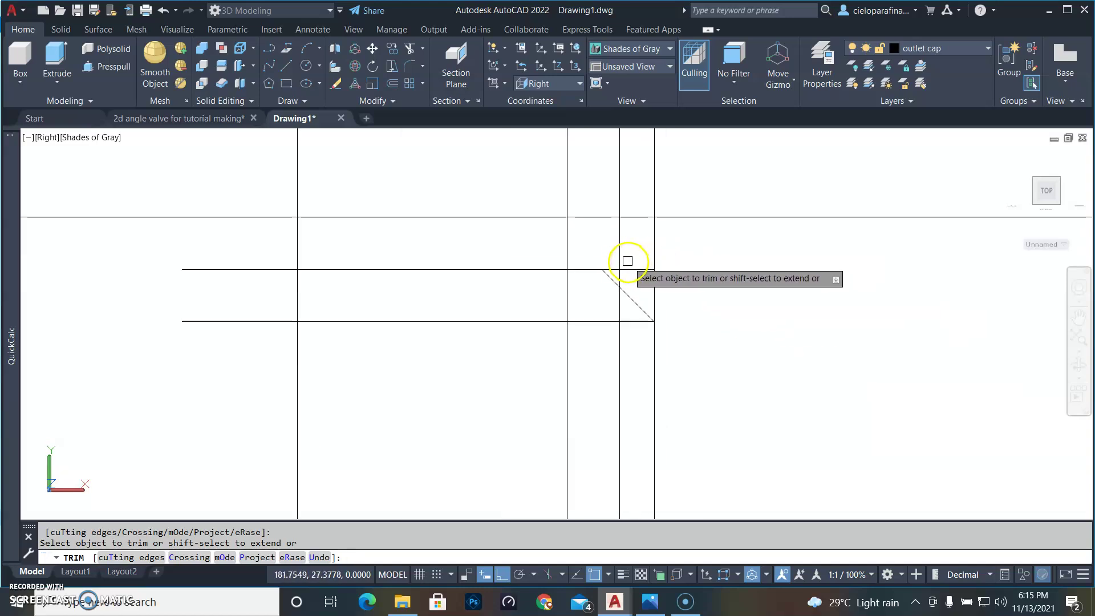
pyautogui.click(613, 268)
pyautogui.click(657, 301)
pyautogui.click(625, 278)
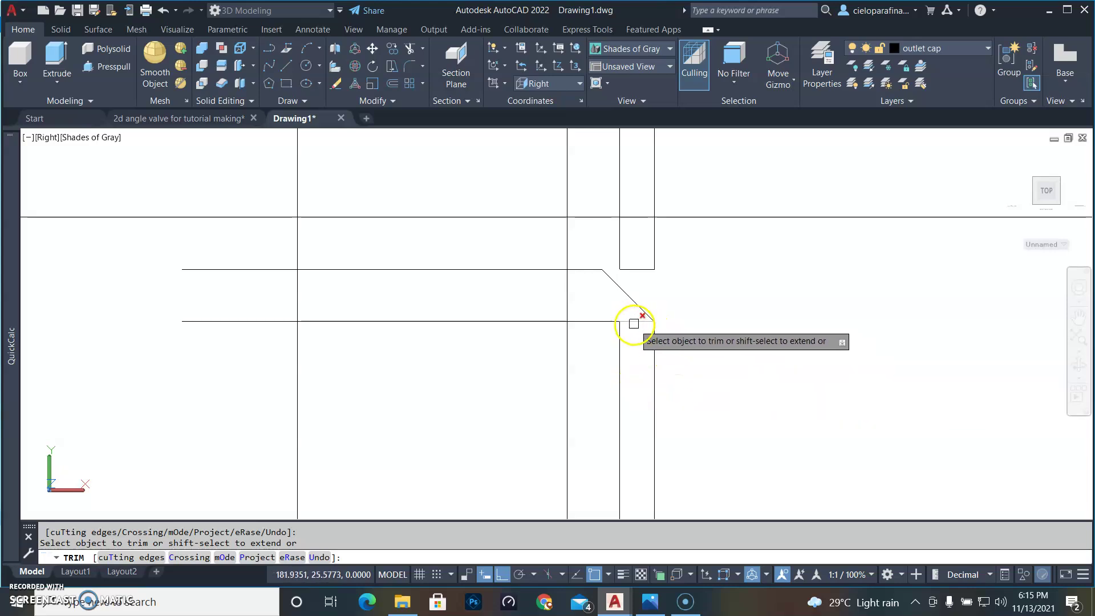
# Step: Trim the excess horizontal and vertical segments inside and below the cap's right rim, leaving its outer edge and slanted corners
pyautogui.scroll(-3, 708, 365)
pyautogui.scroll(3, 660, 295)
pyautogui.click(593, 313)
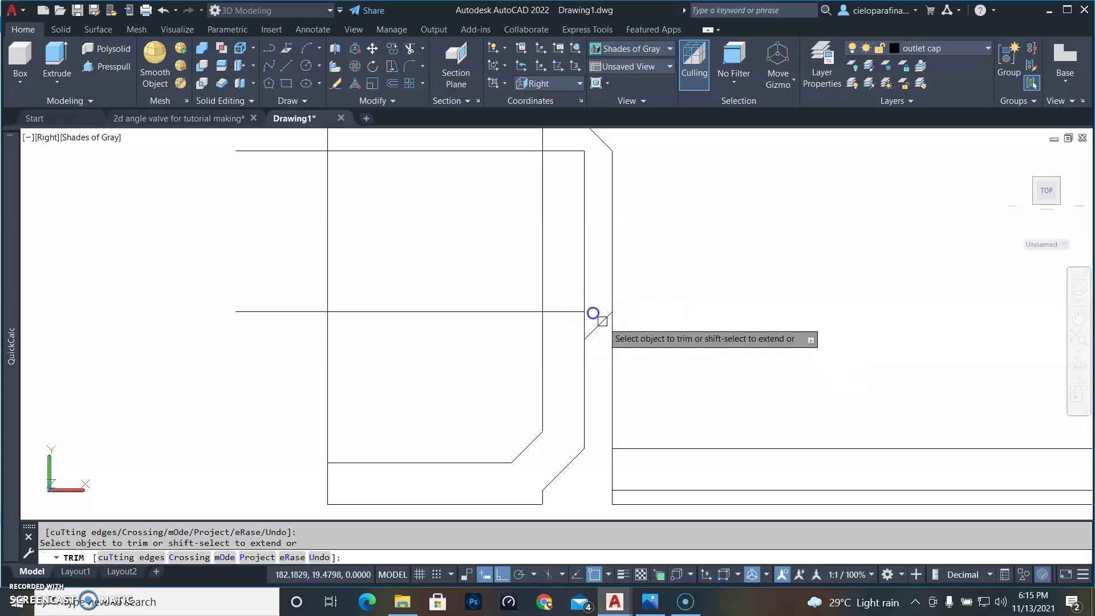
pyautogui.click(564, 312)
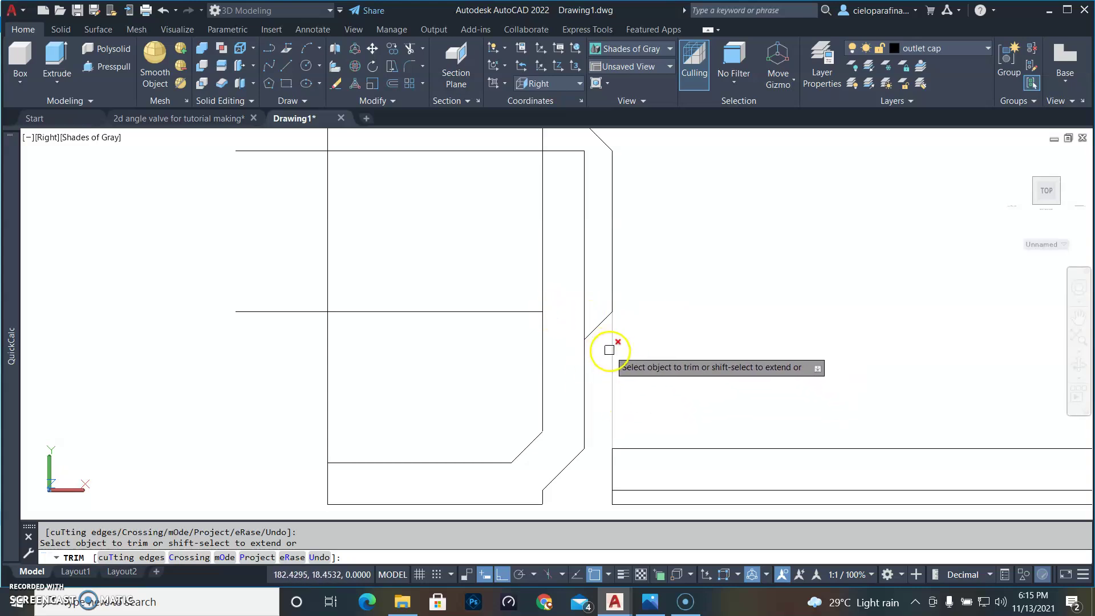
pyautogui.click(584, 318)
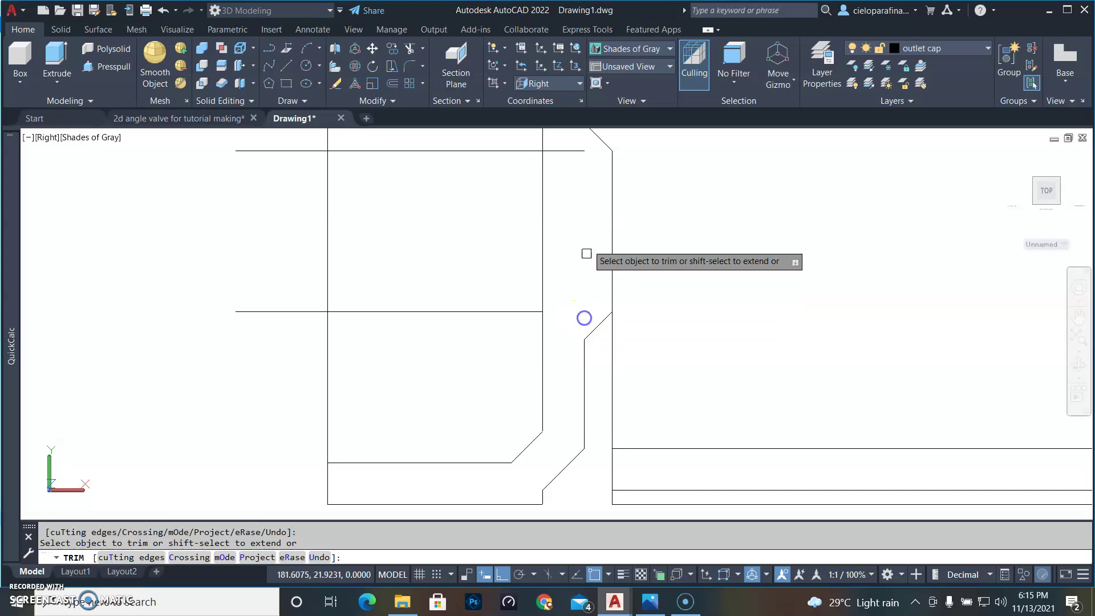
pyautogui.click(578, 150)
pyautogui.moveTo(565, 205); pyautogui.dragTo(545, 228, button='middle')
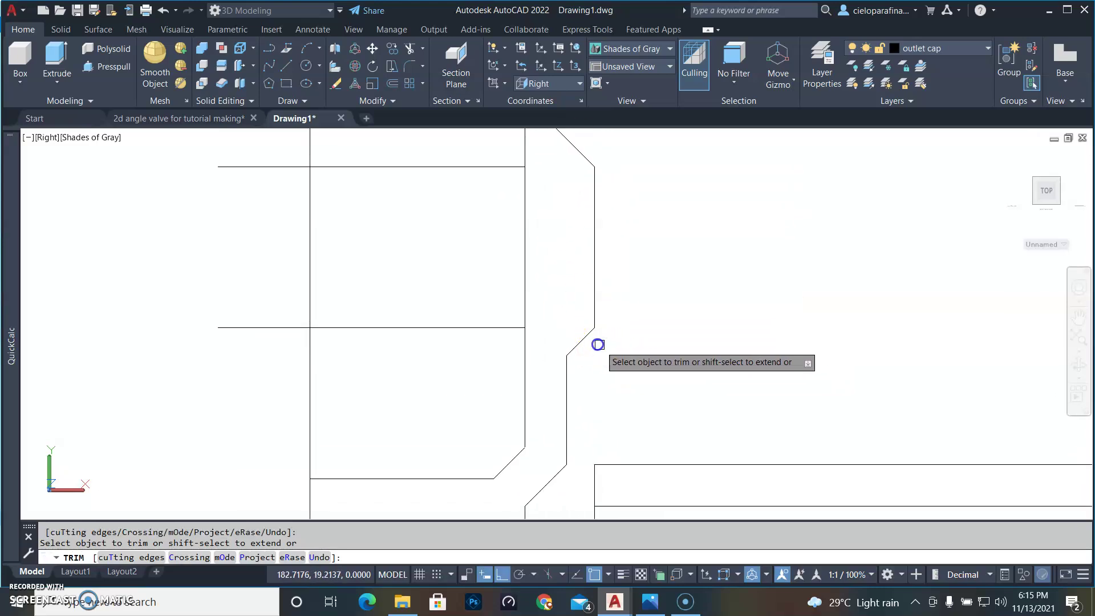
# Step: Trim the three horizontal construction lines across the cap's interior and remove their leftover stubs beyond the leftmost vertical line
pyautogui.scroll(-2, 719, 273)
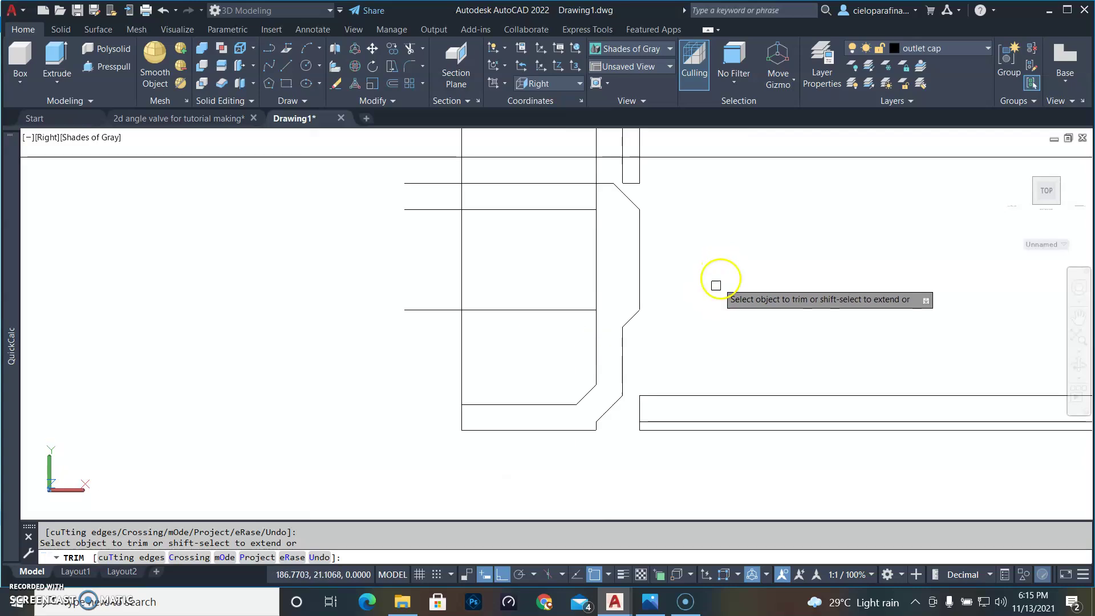
pyautogui.click(569, 183)
pyautogui.click(575, 210)
pyautogui.click(548, 310)
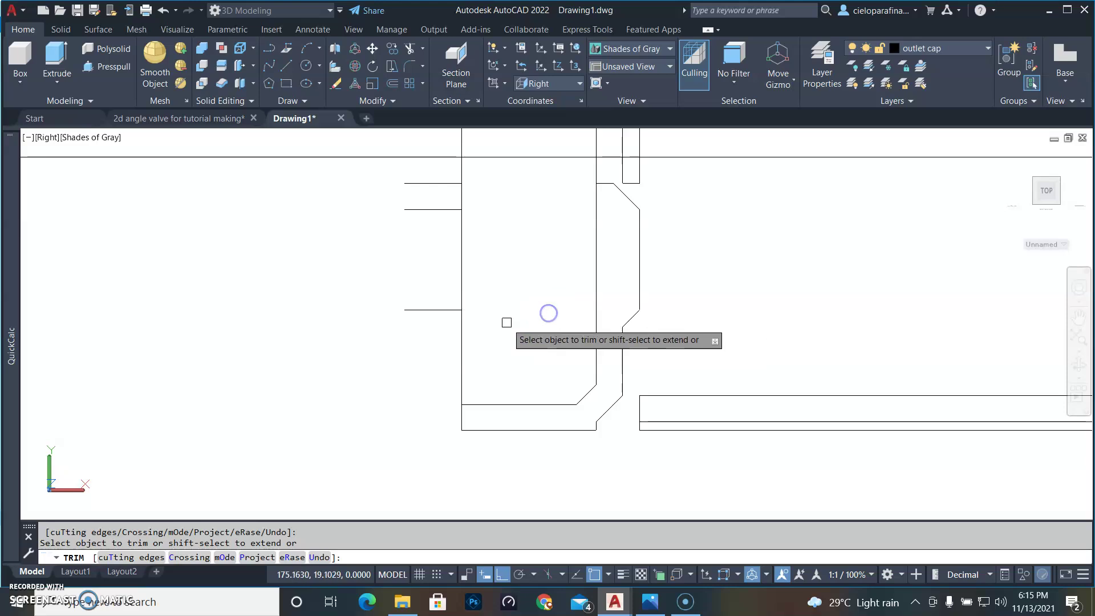
pyautogui.click(434, 309)
pyautogui.click(439, 210)
pyautogui.click(429, 183)
pyautogui.press('Escape')
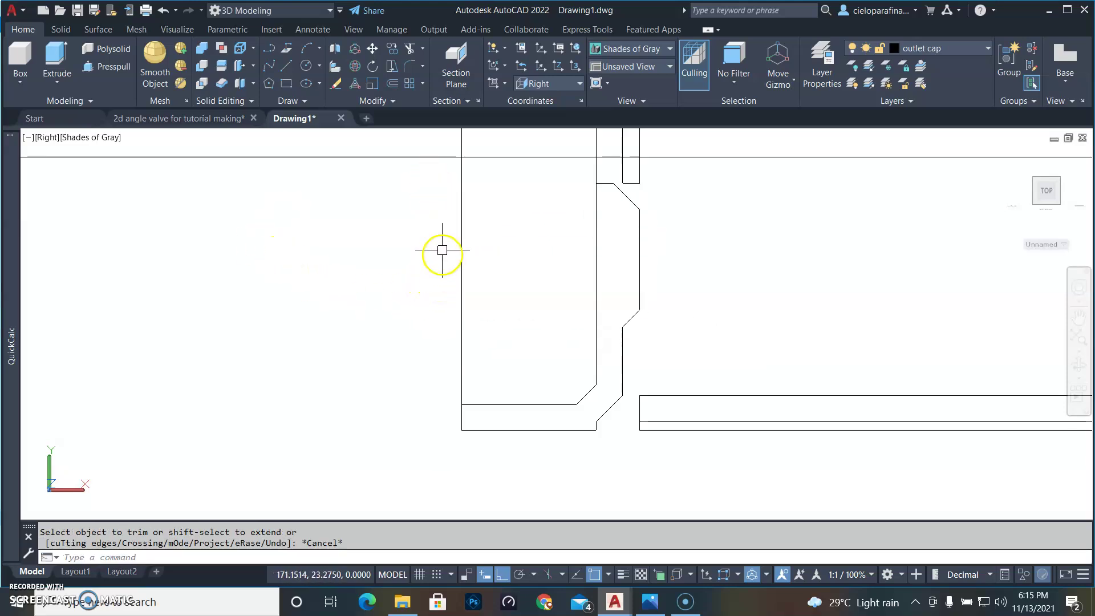
# Step: Switch to the "2d angle valve for tutorial making" drawing and examine the thread zigzag and inner wall on the outlet cap's right side
pyautogui.click(199, 120)
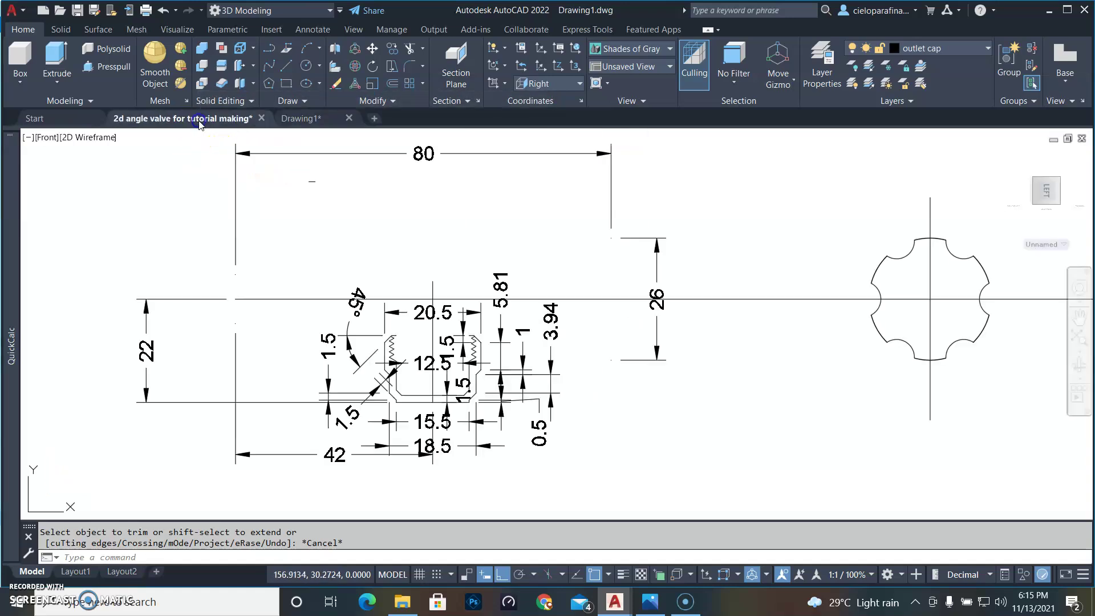
pyautogui.scroll(4, 483, 388)
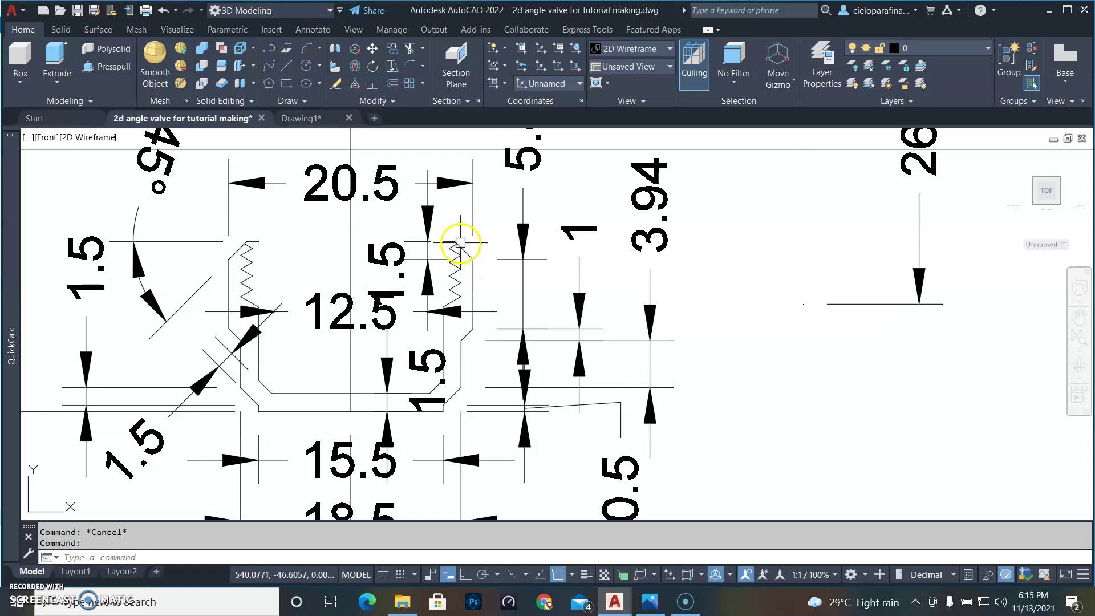
pyautogui.scroll(4, 460, 242)
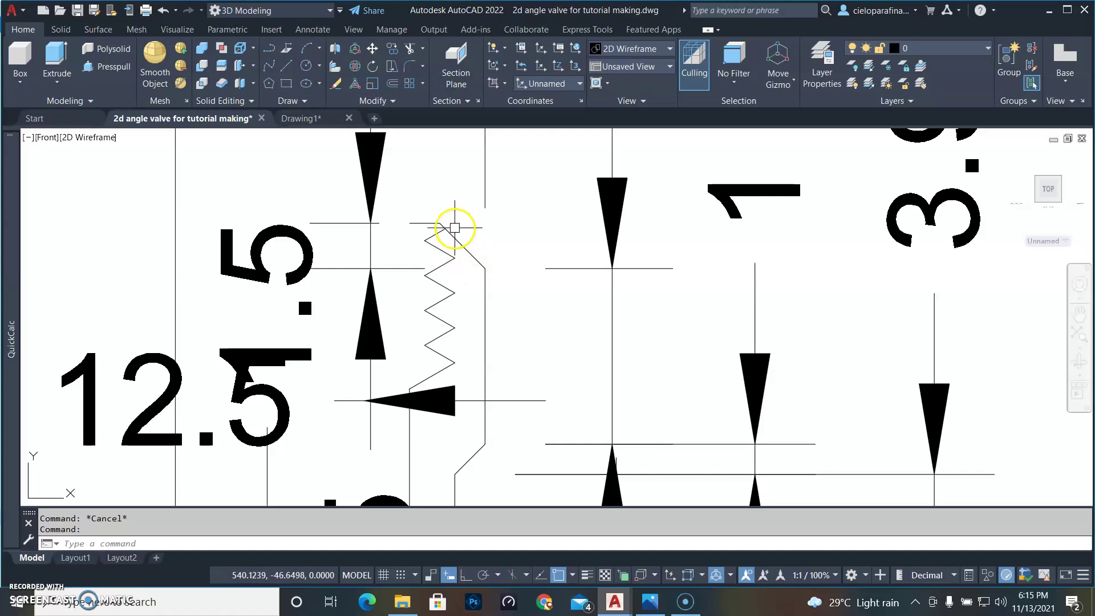
pyautogui.click(411, 435)
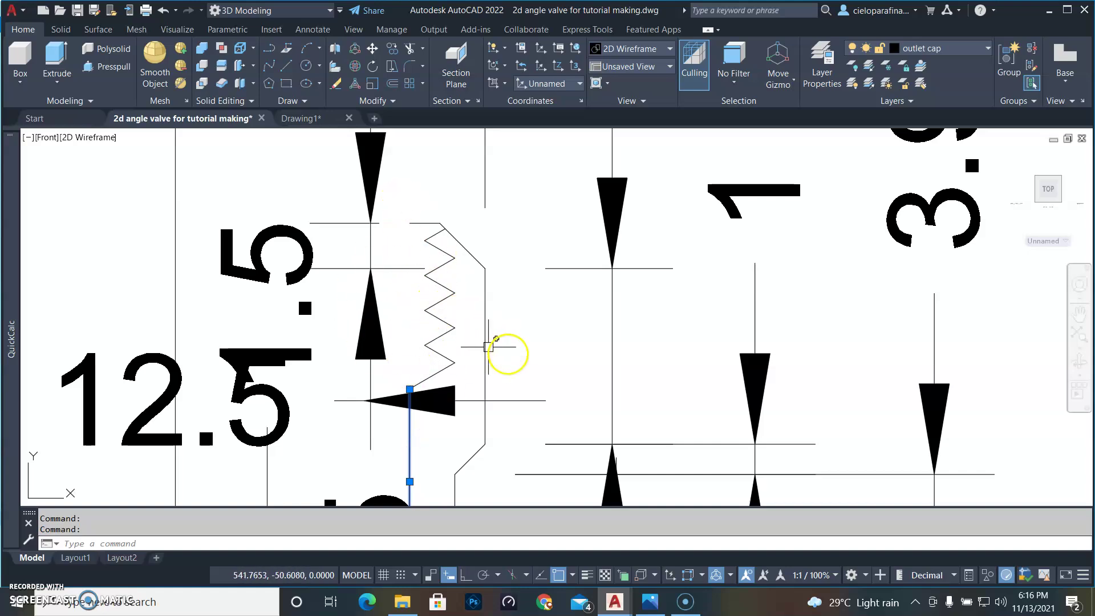
pyautogui.scroll(-3, 485, 354)
pyautogui.moveTo(479, 362); pyautogui.dragTo(616, 315, button='middle')
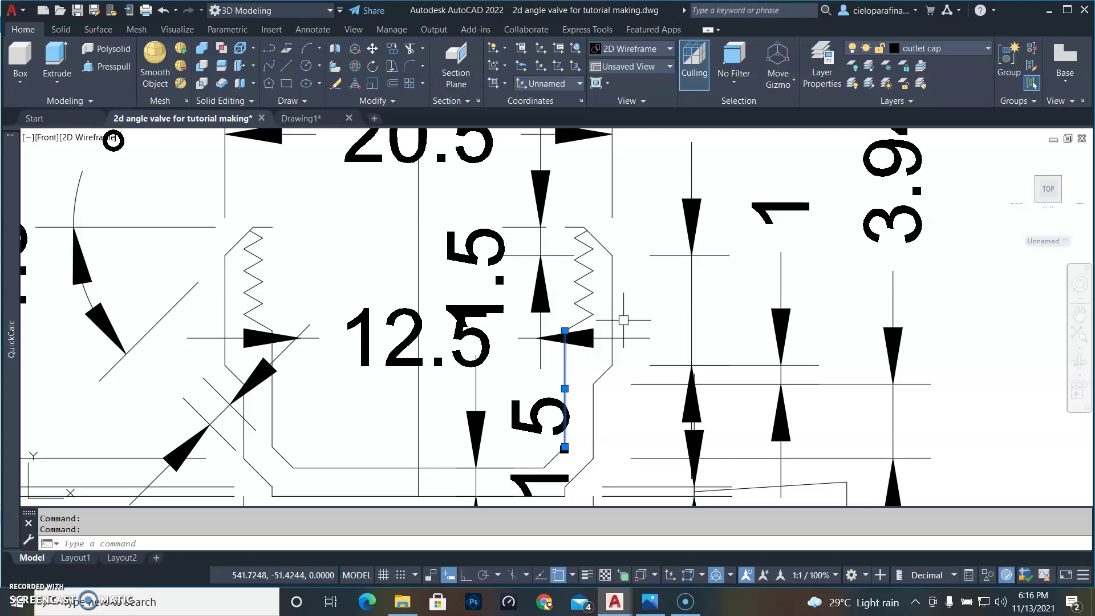
pyautogui.scroll(5, 636, 356)
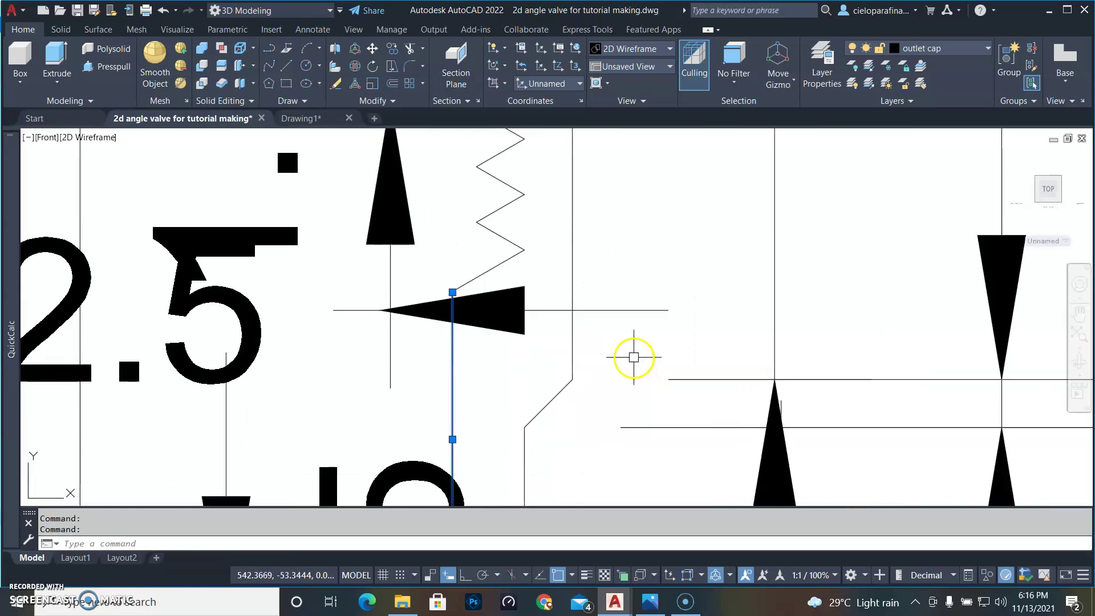
pyautogui.scroll(-3, 536, 351)
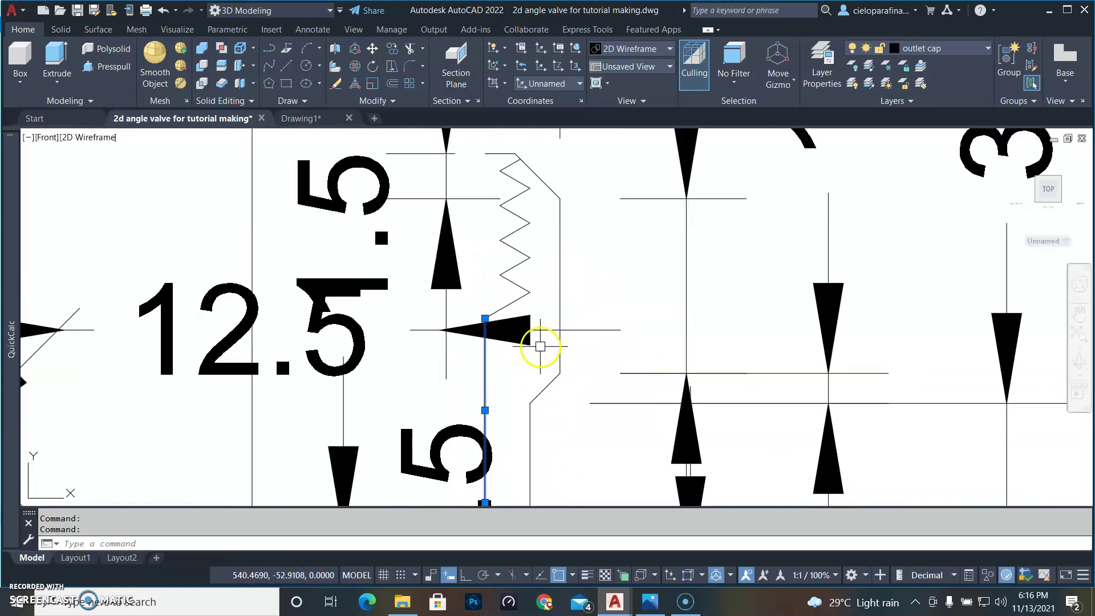
pyautogui.moveTo(562, 374); pyautogui.dragTo(643, 405, button='middle')
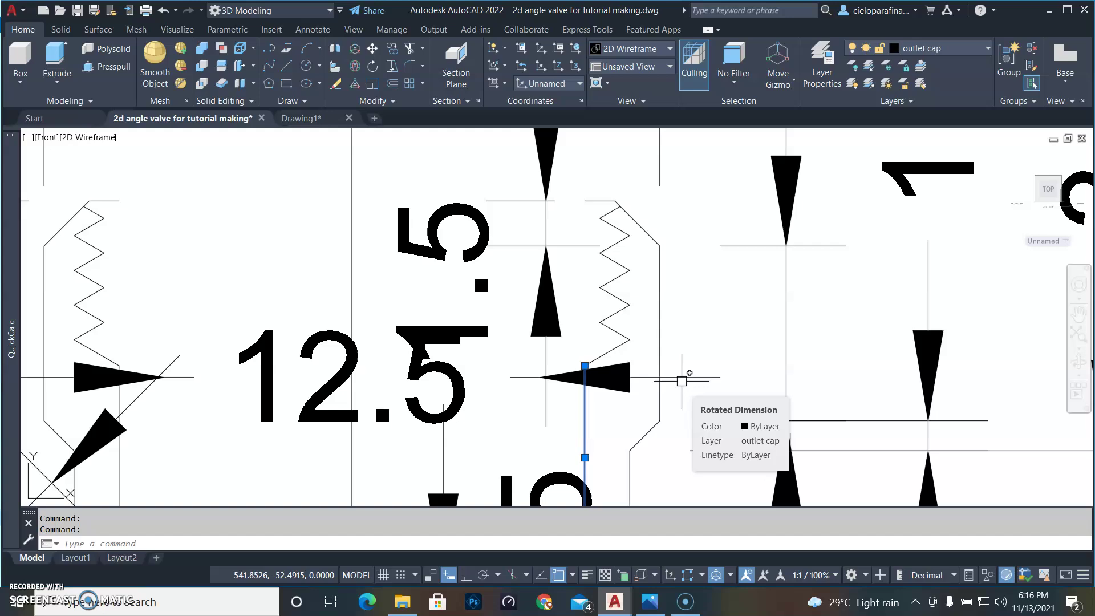
# Step: Add a vertical linear dimension from the right inner wall's upper end to the inner end of the rim's top edge
pyautogui.write('dli')
pyautogui.press('Return')
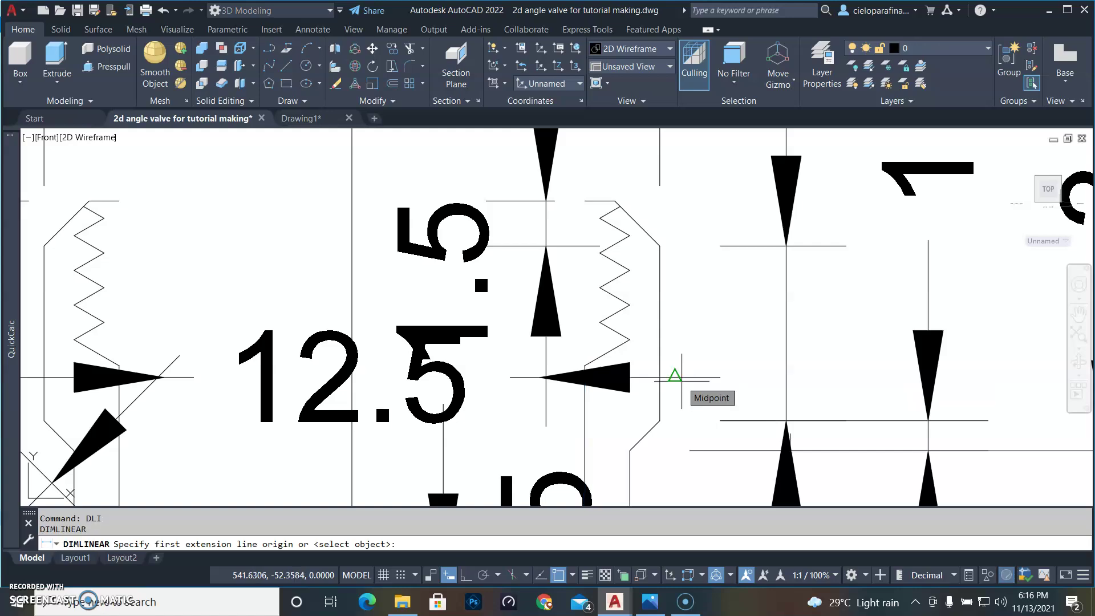
pyautogui.click(584, 365)
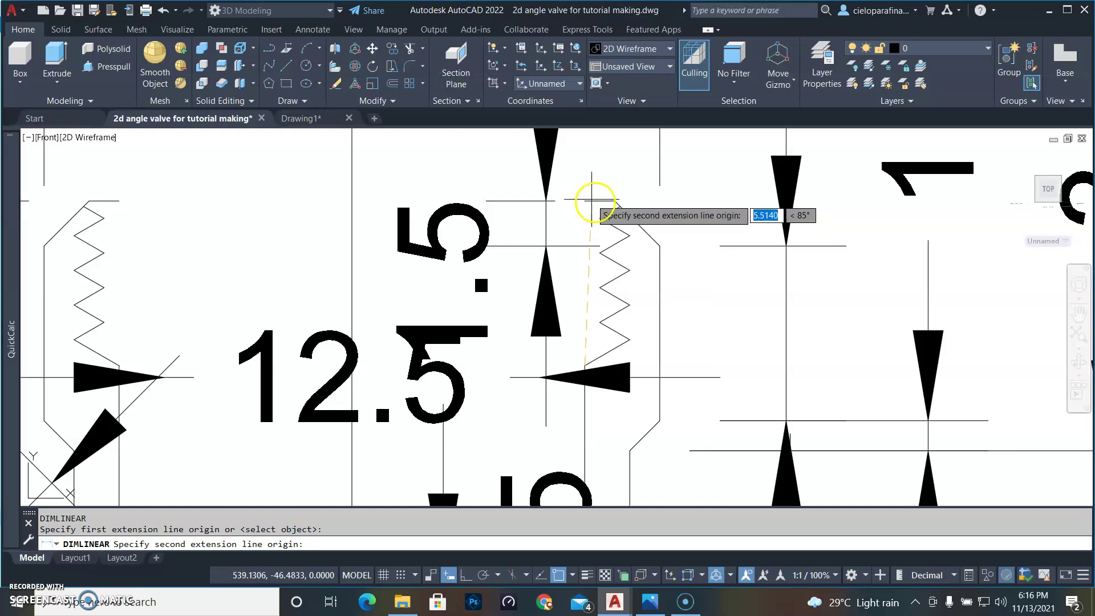
pyautogui.click(585, 200)
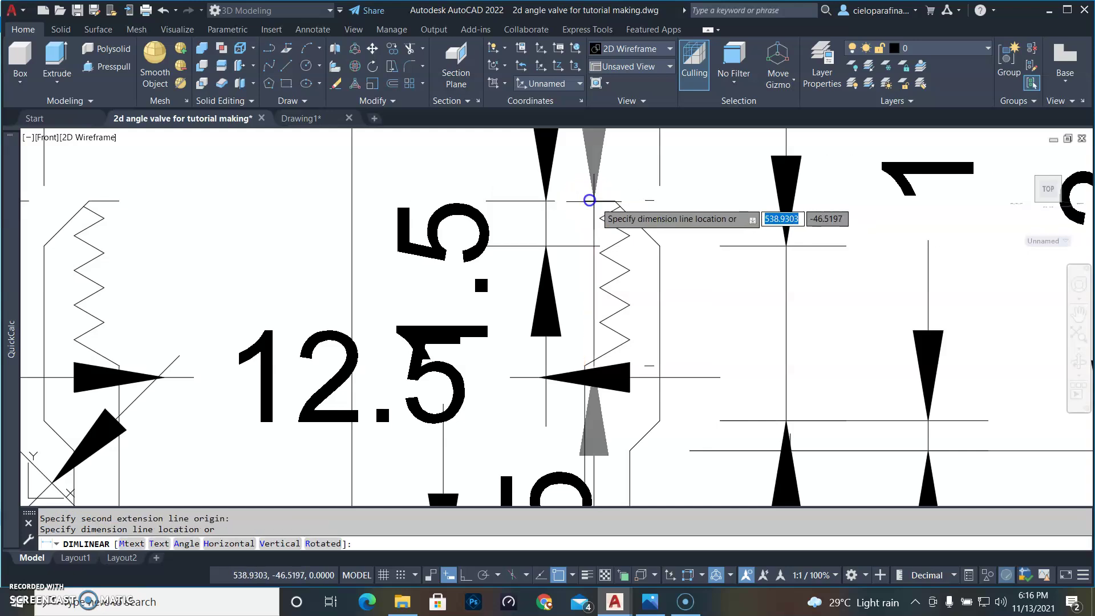
pyautogui.click(706, 234)
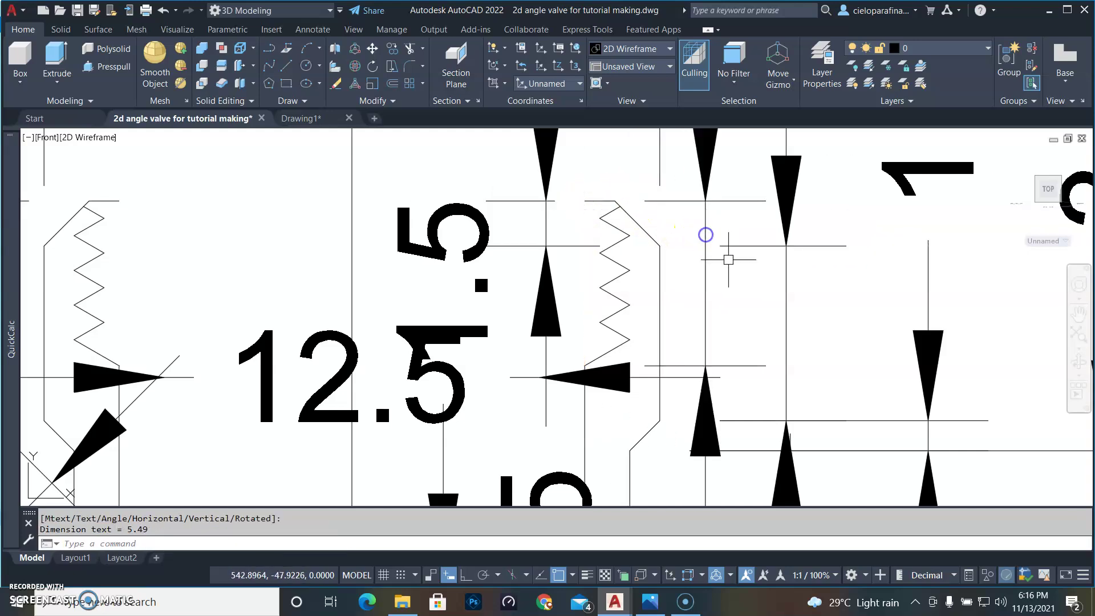
pyautogui.scroll(-4, 750, 324)
pyautogui.moveTo(739, 246); pyautogui.dragTo(720, 324, button='middle')
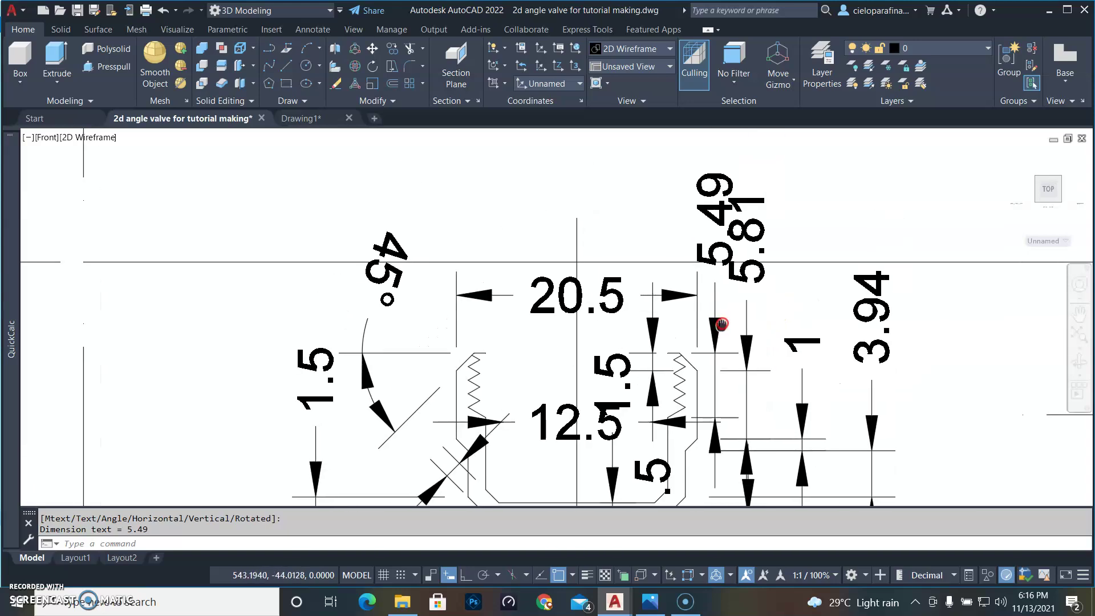
pyautogui.click(715, 324)
pyautogui.click(740, 417)
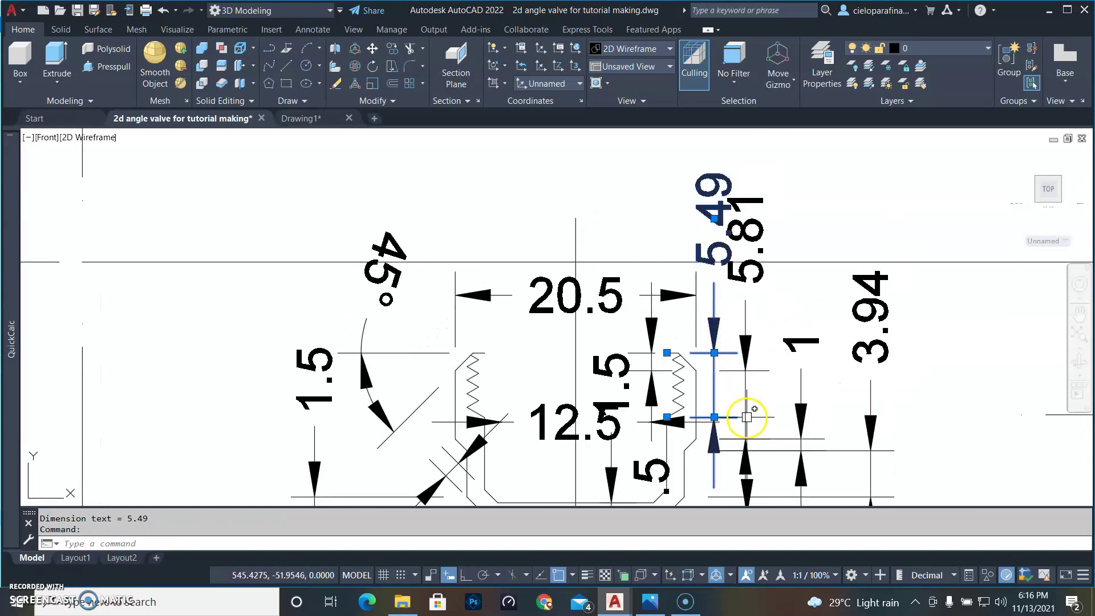
pyautogui.press('Escape')
pyautogui.scroll(4, 679, 414)
pyautogui.moveTo(680, 416)
pyautogui.mouseDown(button='middle')
pyautogui.moveTo(671, 395)
pyautogui.moveTo(611, 361)
pyautogui.mouseUp(button='middle')
pyautogui.scroll(3, 611, 361)
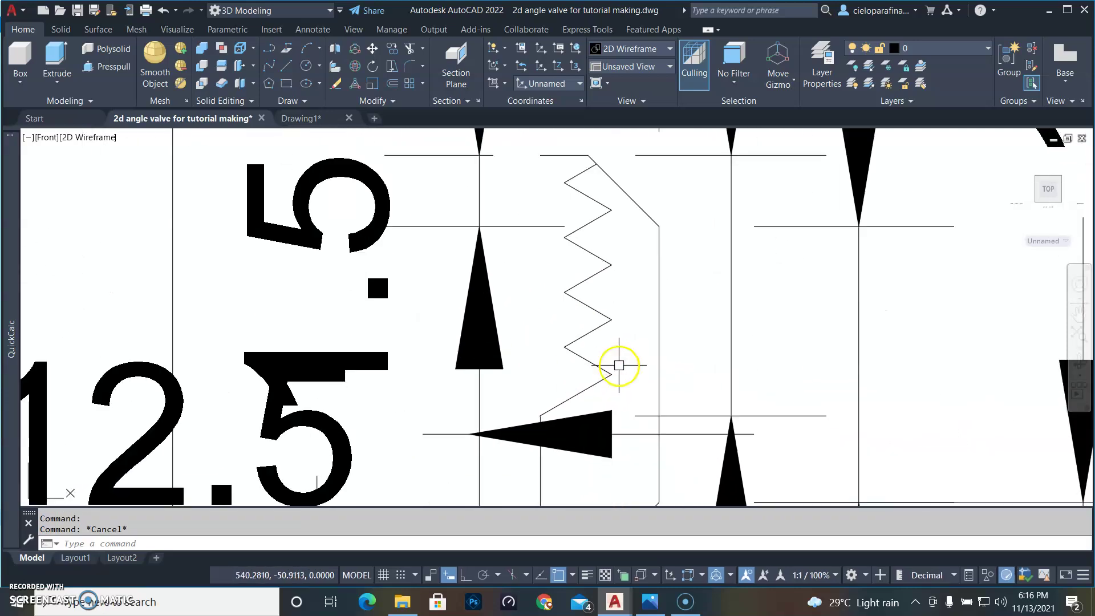
pyautogui.scroll(-2, 611, 396)
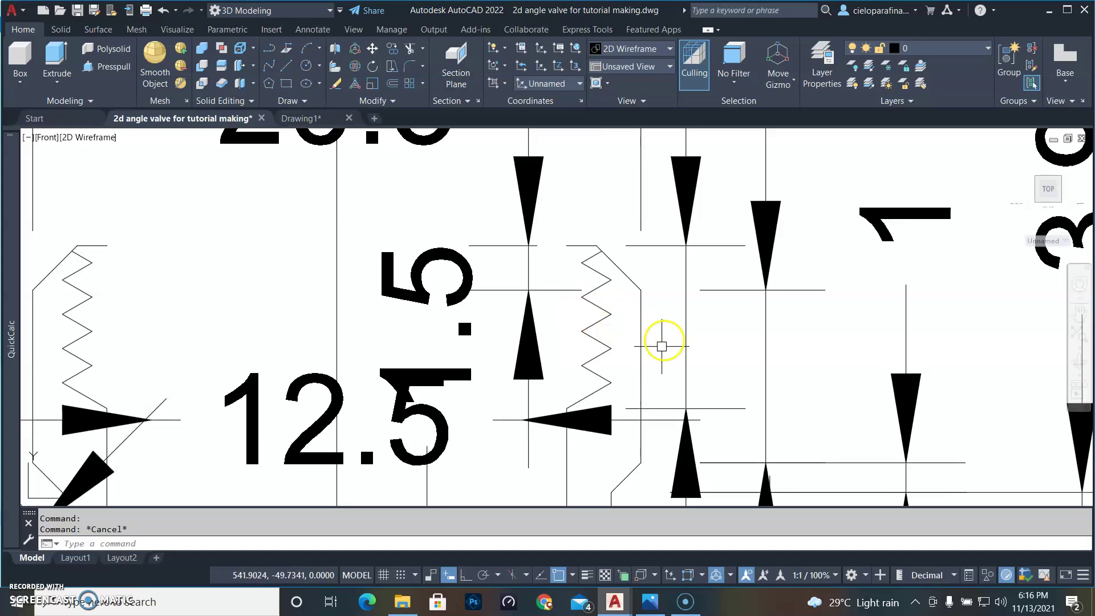
pyautogui.write('l')
pyautogui.press('Return')
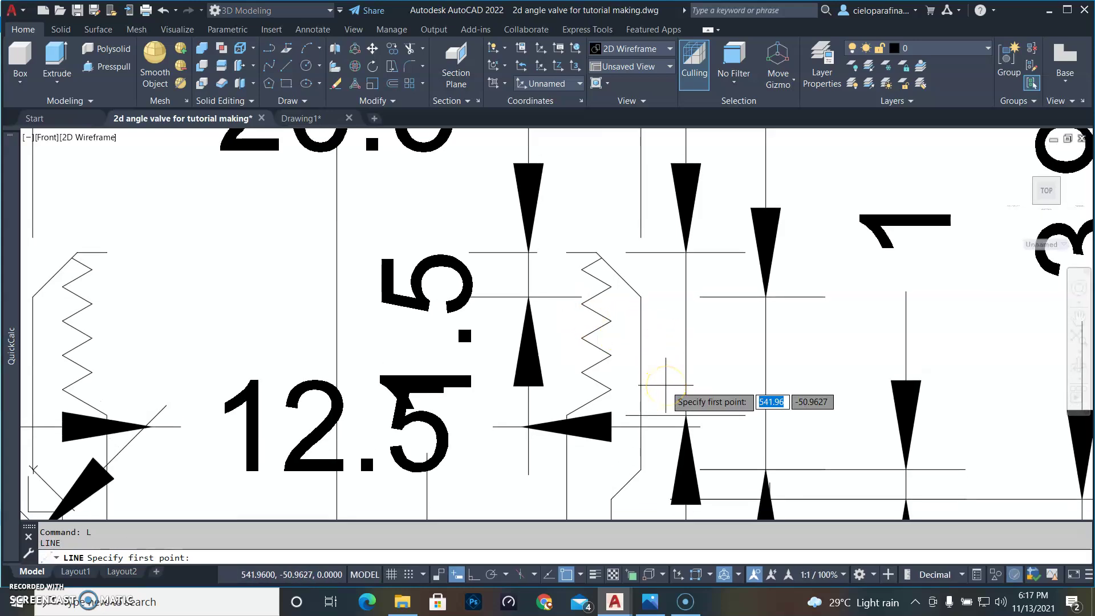
pyautogui.press('Escape')
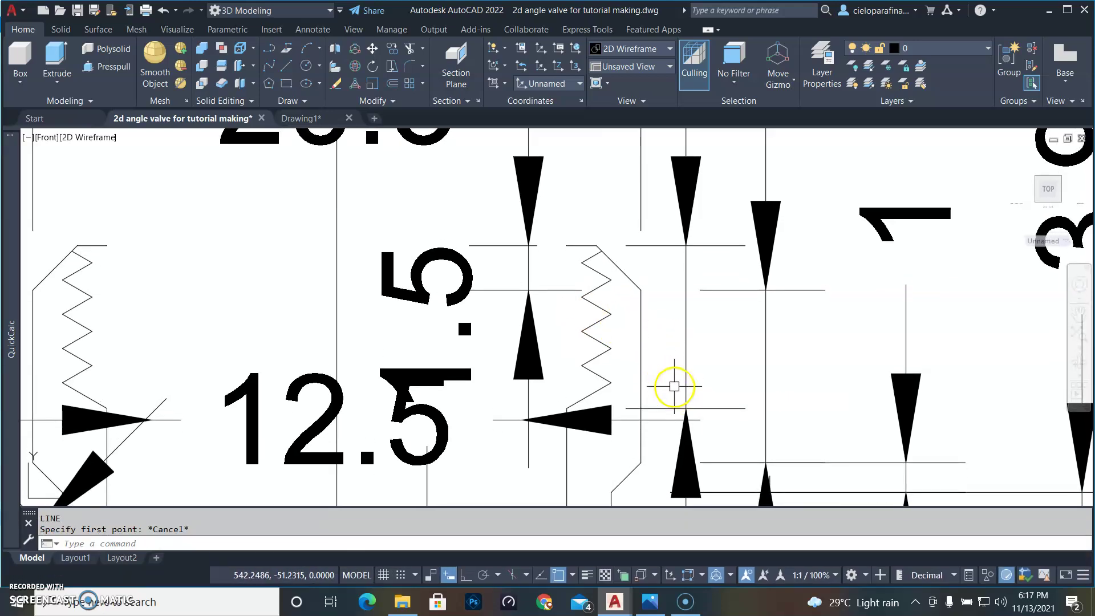
# Step: Add a horizontal linear dimension from an outer thread tip to the cap's right outer edge
pyautogui.write('dli')
pyautogui.press('Return')
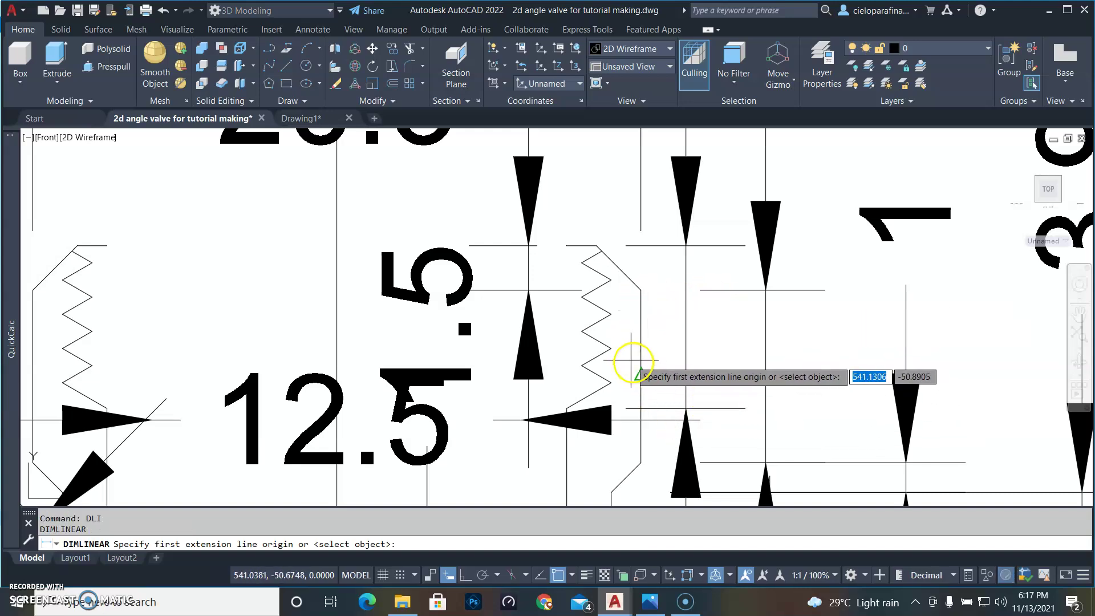
pyautogui.click(611, 348)
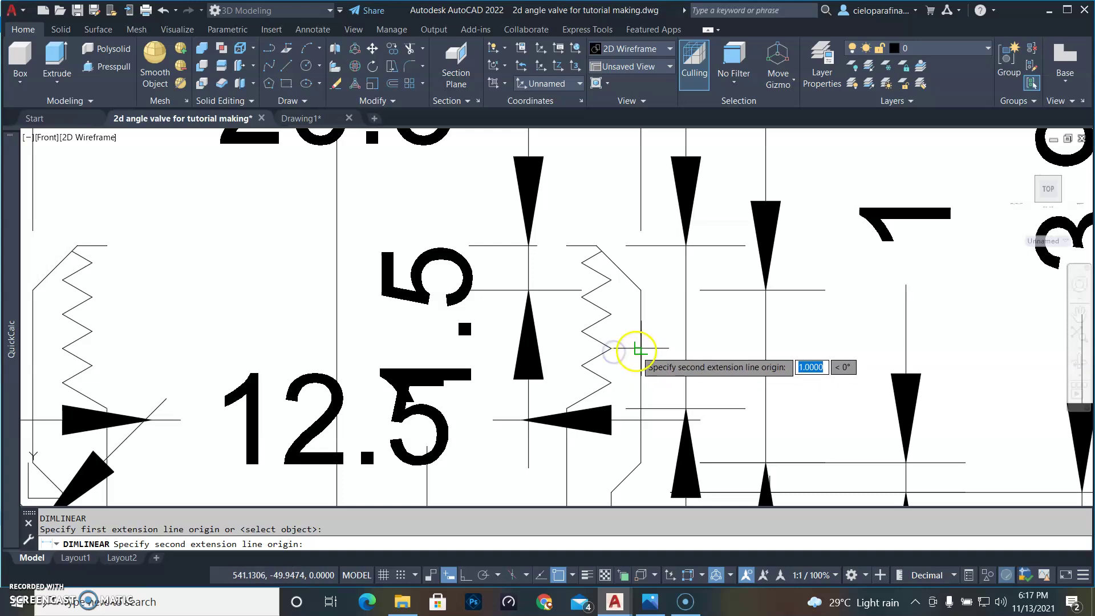
pyautogui.click(641, 350)
pyautogui.scroll(-2, 655, 225)
pyautogui.moveTo(655, 225); pyautogui.dragTo(623, 383, button='middle')
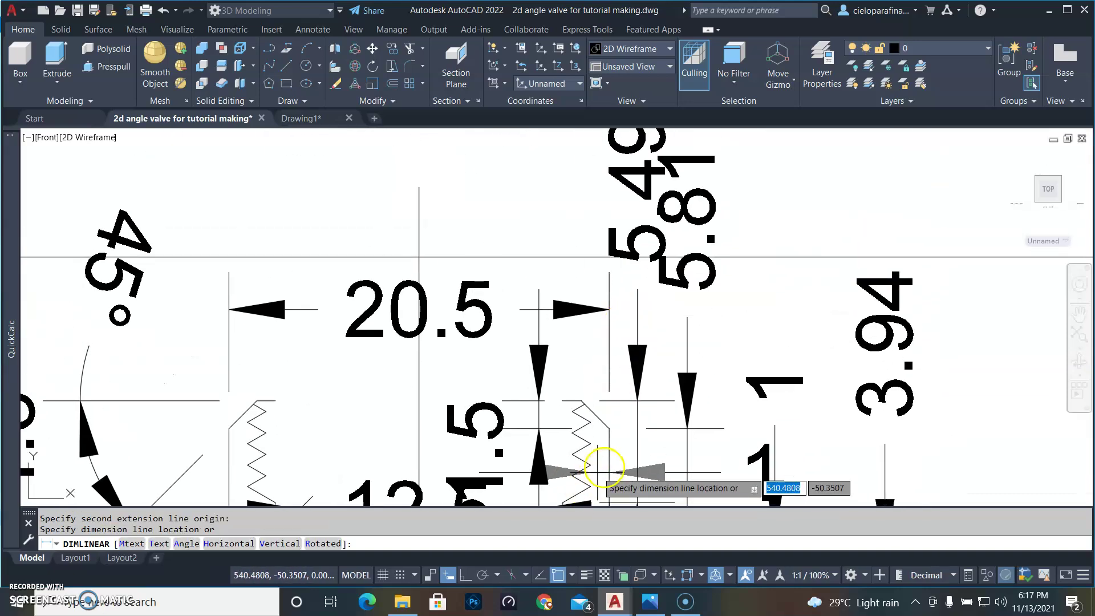
pyautogui.moveTo(606, 465); pyautogui.dragTo(645, 356, button='middle')
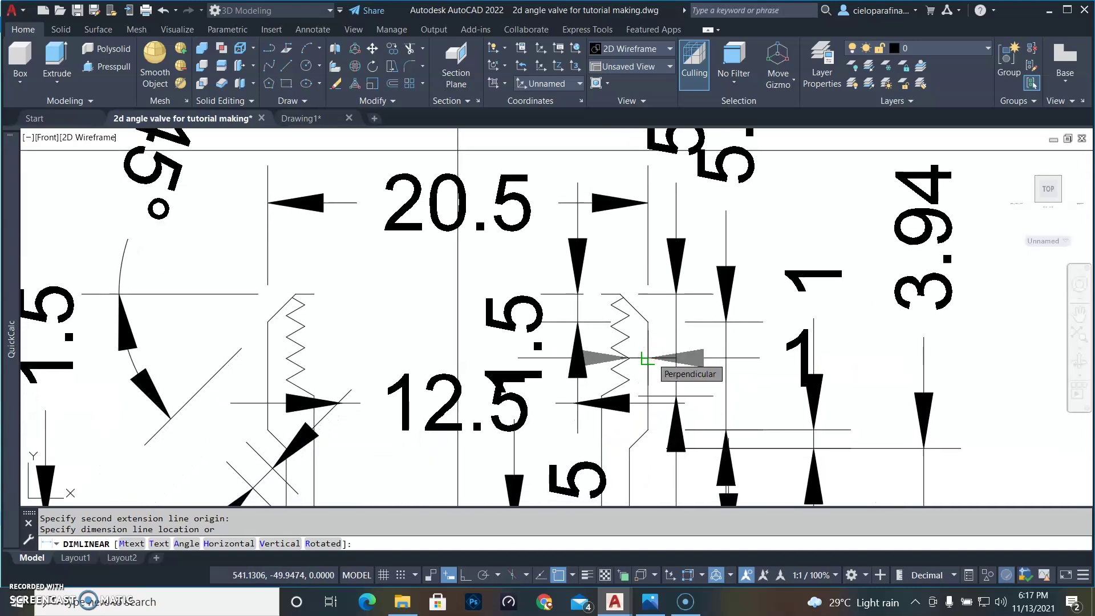
pyautogui.click(759, 358)
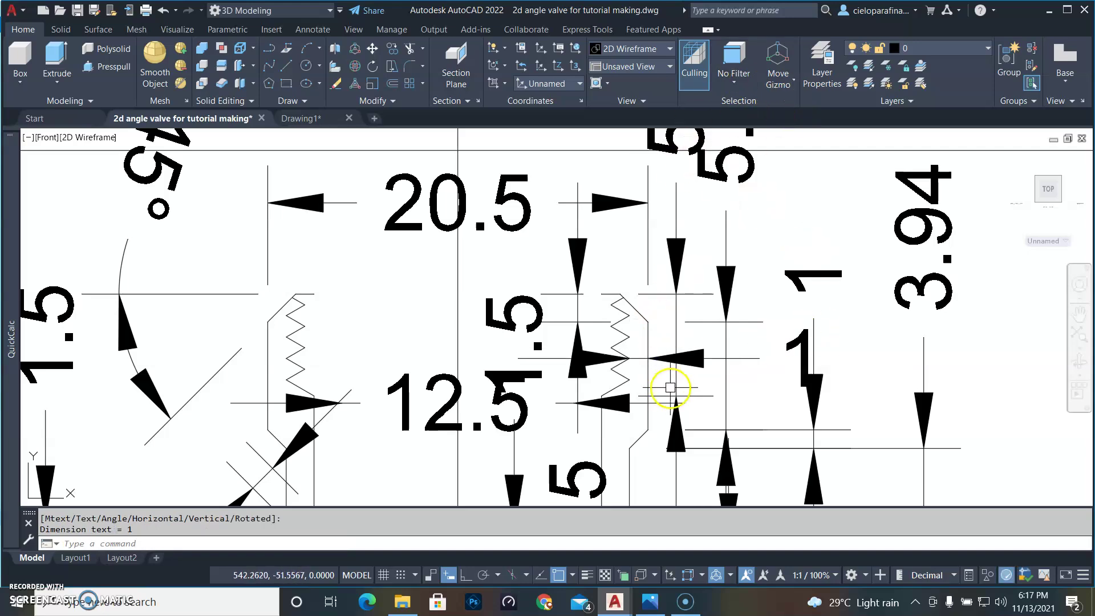
# Step: Add a horizontal linear dimension for the thread tooth depth, between the right zigzag's top outer and inner points, placed above the rim
pyautogui.scroll(4, 670, 388)
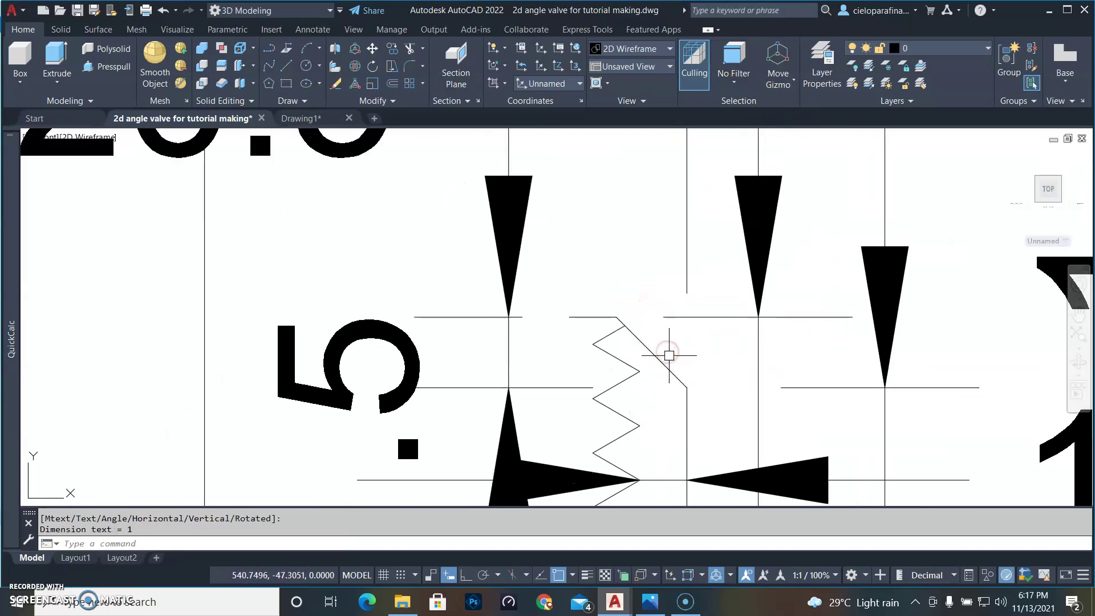
pyautogui.press('Return')
pyautogui.click(640, 371)
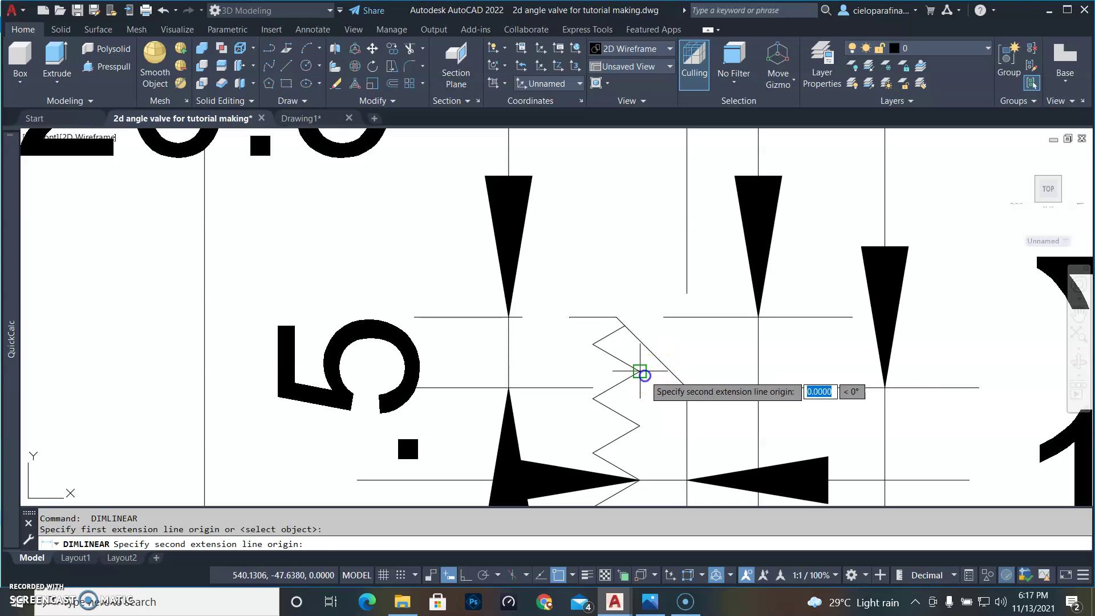
pyautogui.click(587, 339)
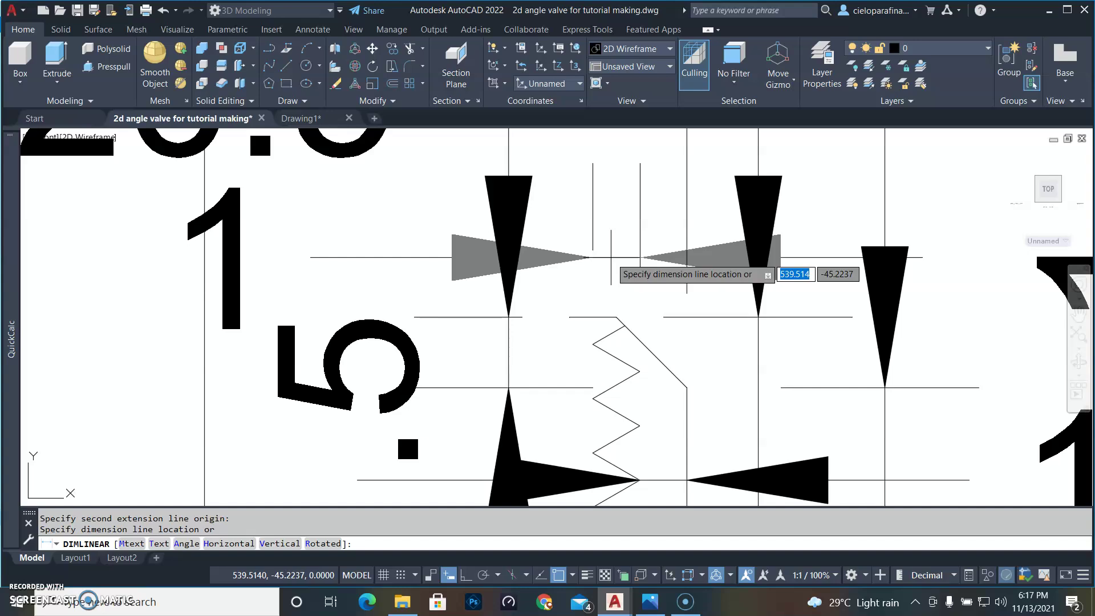
pyautogui.click(611, 258)
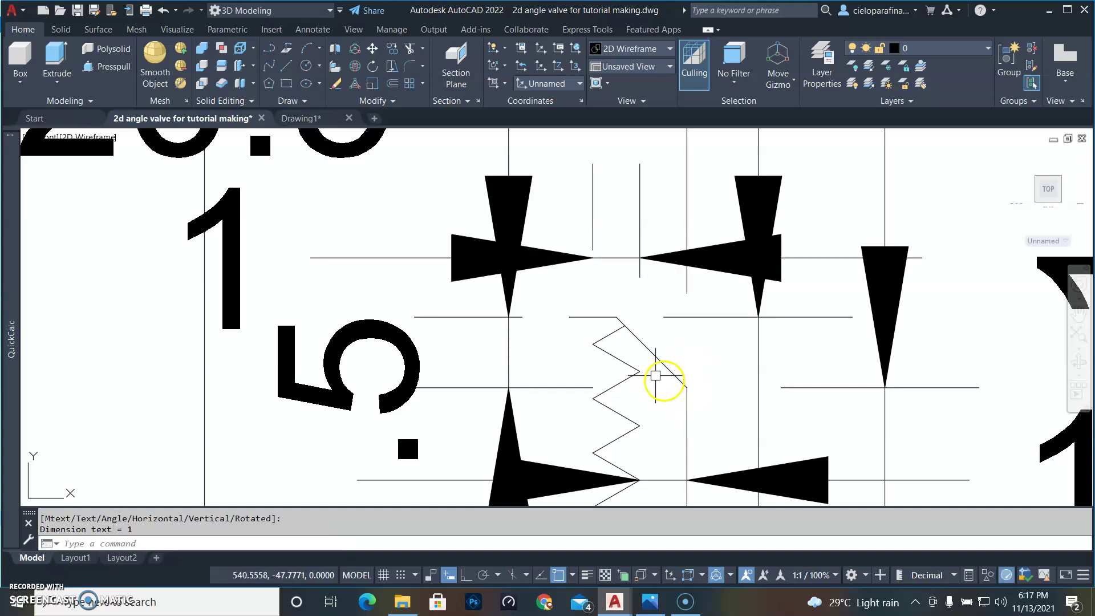
pyautogui.click(236, 266)
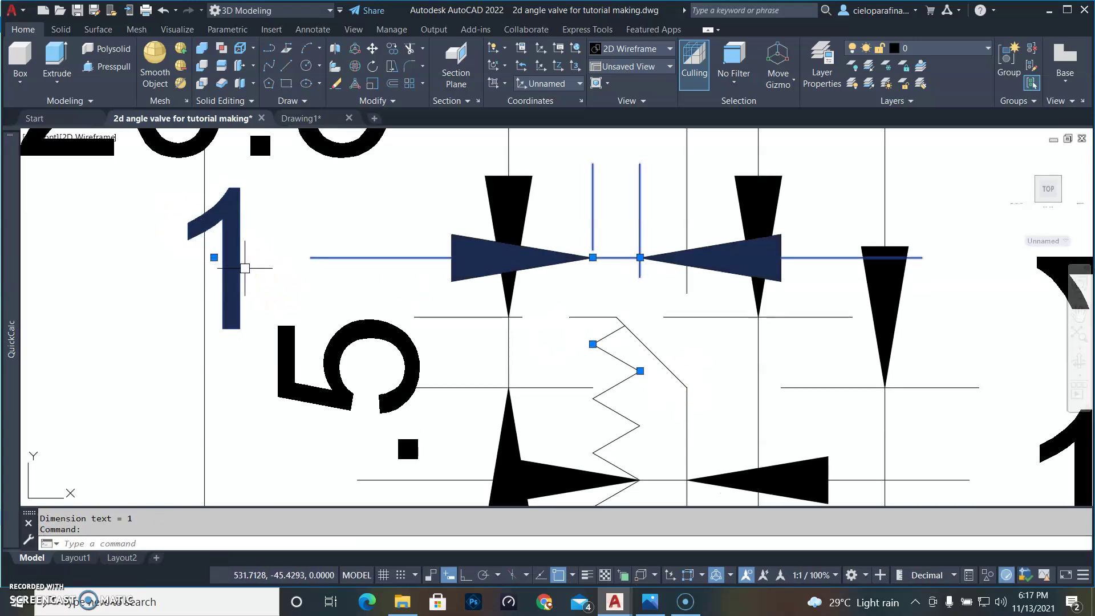
pyautogui.press('Escape')
# Step: Examine the thread zigzag's shape, spacing and dimensions on the outlet cap's right rim
pyautogui.scroll(-5, 433, 346)
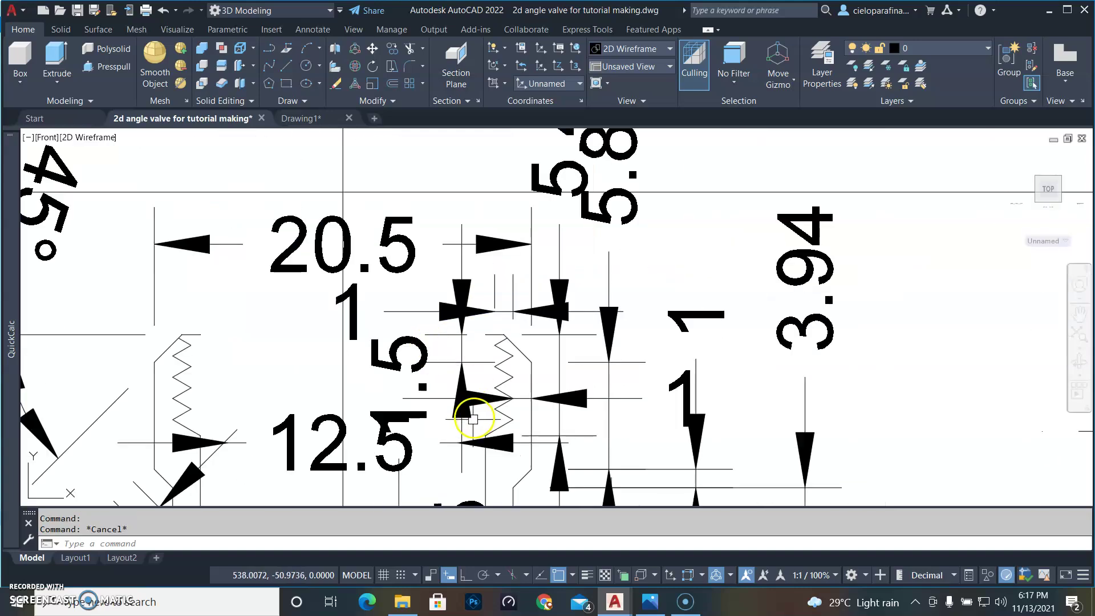
pyautogui.moveTo(477, 416); pyautogui.dragTo(501, 342, button='middle')
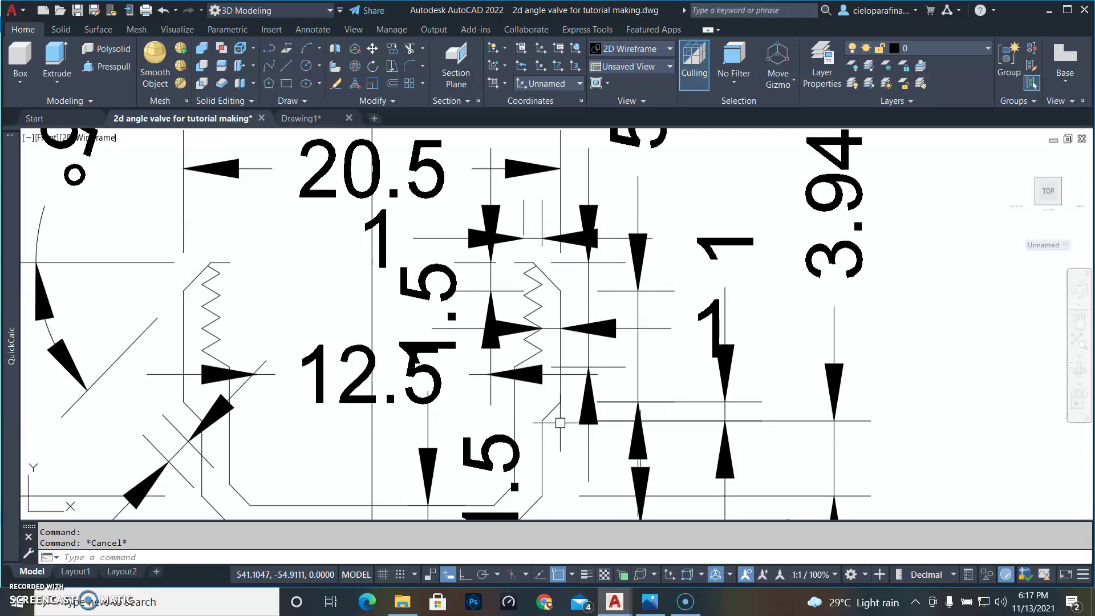
pyautogui.moveTo(318, 123)
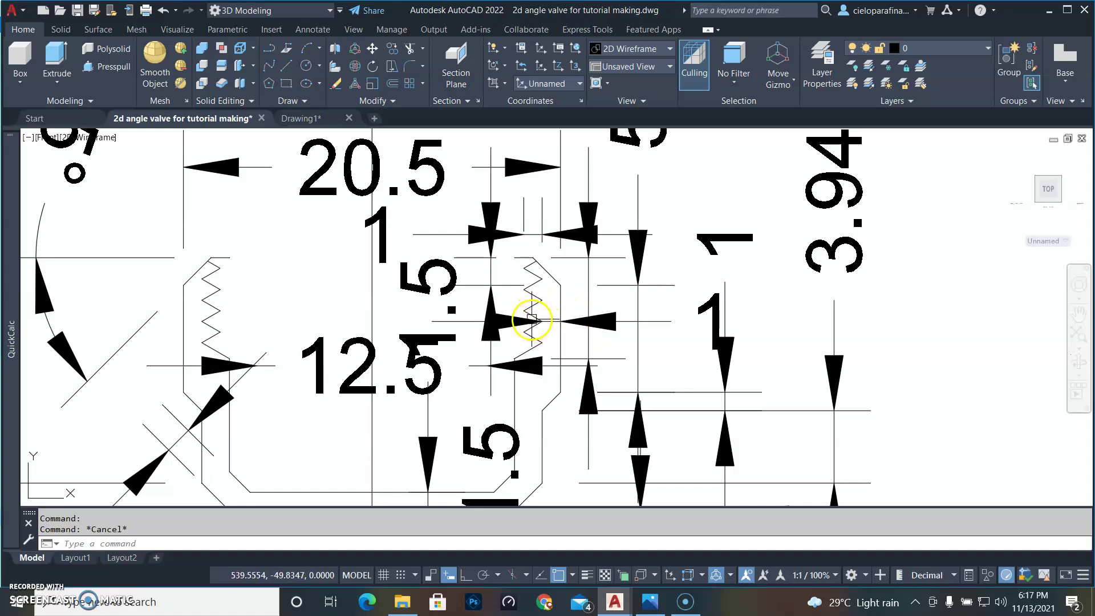
pyautogui.scroll(-5, 524, 306)
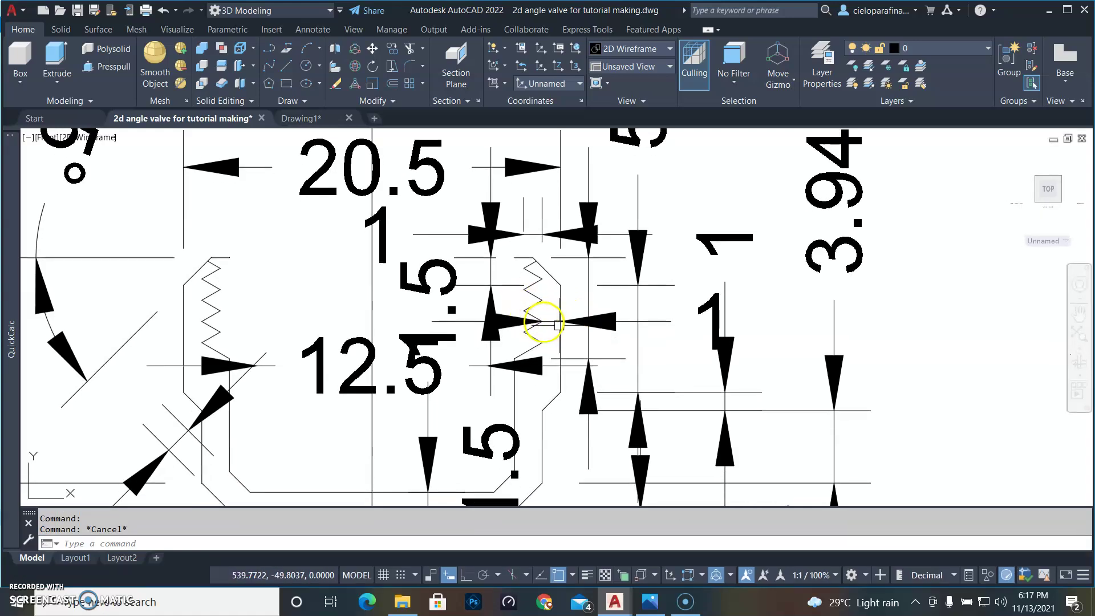
pyautogui.scroll(2, 624, 348)
pyautogui.scroll(-2, 623, 343)
pyautogui.scroll(3, 580, 332)
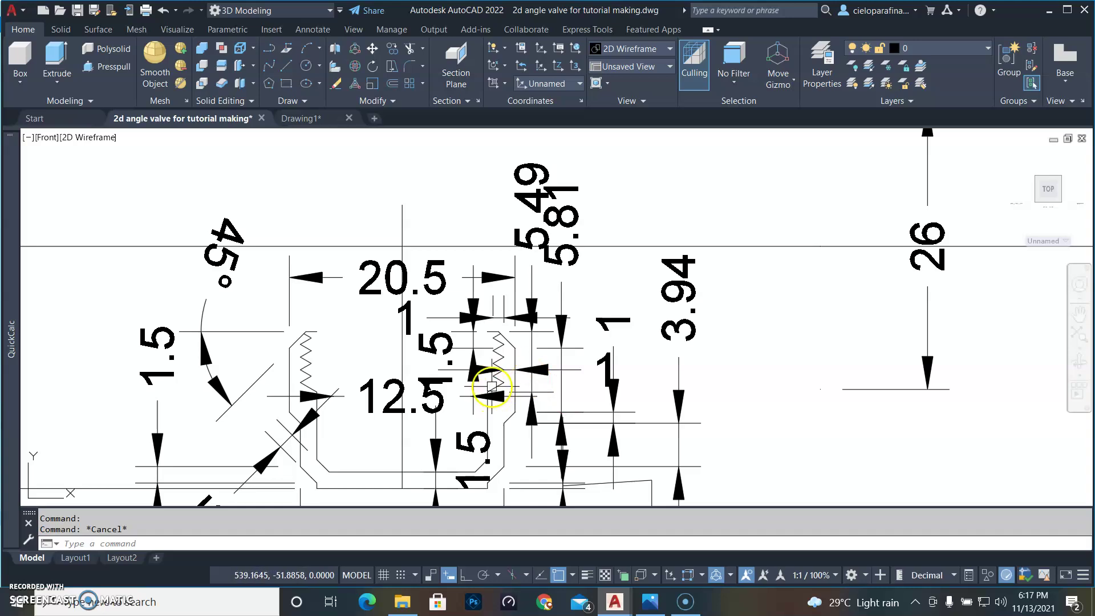
pyautogui.scroll(4, 478, 377)
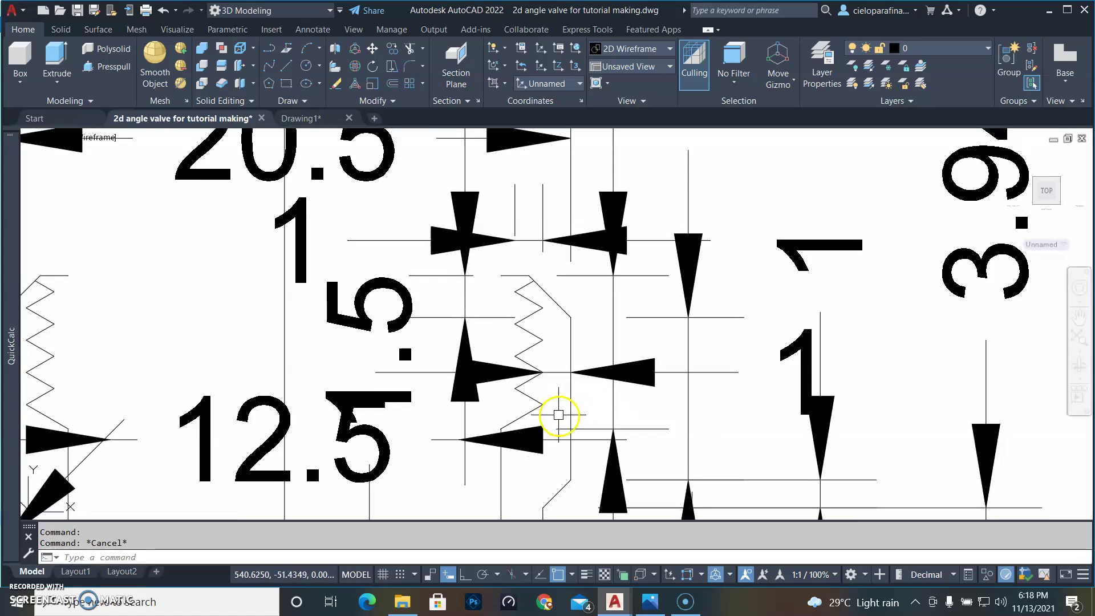
pyautogui.scroll(-1, 542, 421)
pyautogui.scroll(3, 541, 414)
pyautogui.scroll(-2, 541, 415)
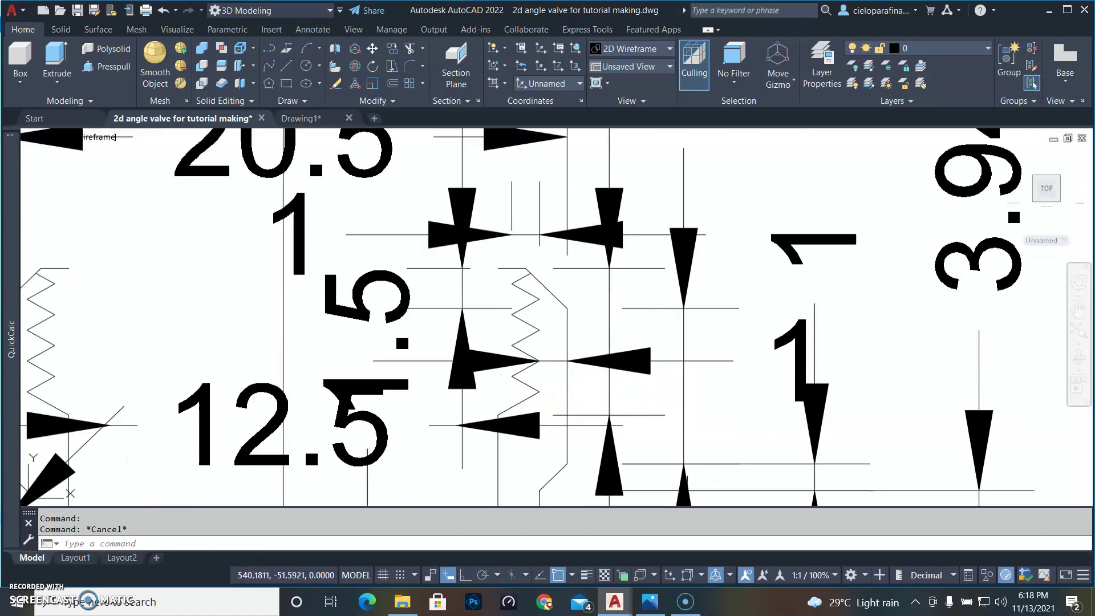
# Step: Check the vertical dimension from the rim's top edge to the inner wall's upper end in the reference drawing, and return to Drawing1
pyautogui.click(584, 266)
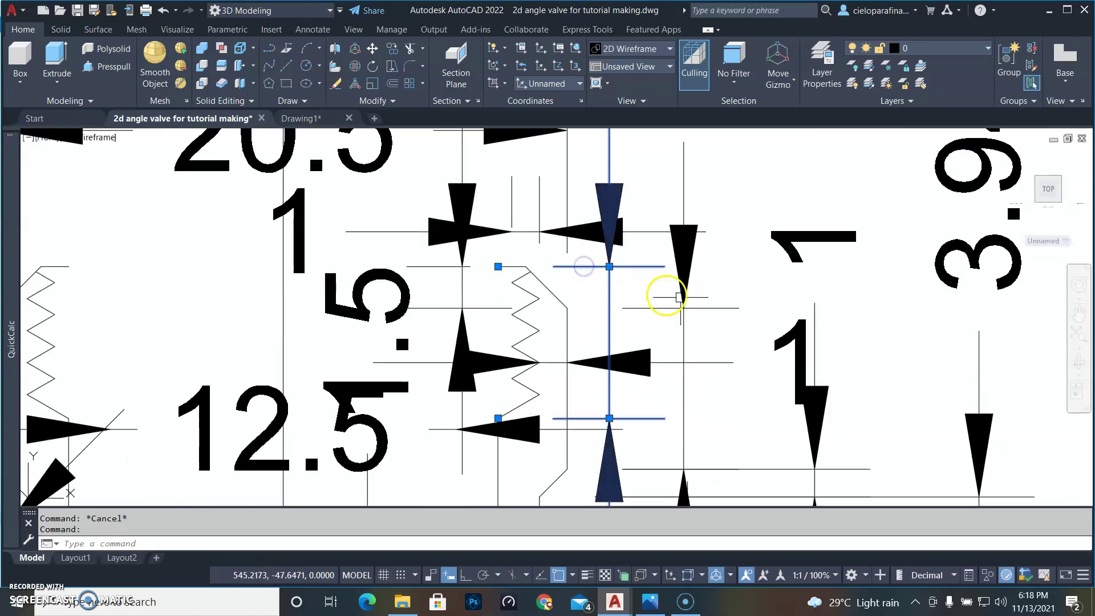
pyautogui.scroll(-3, 640, 333)
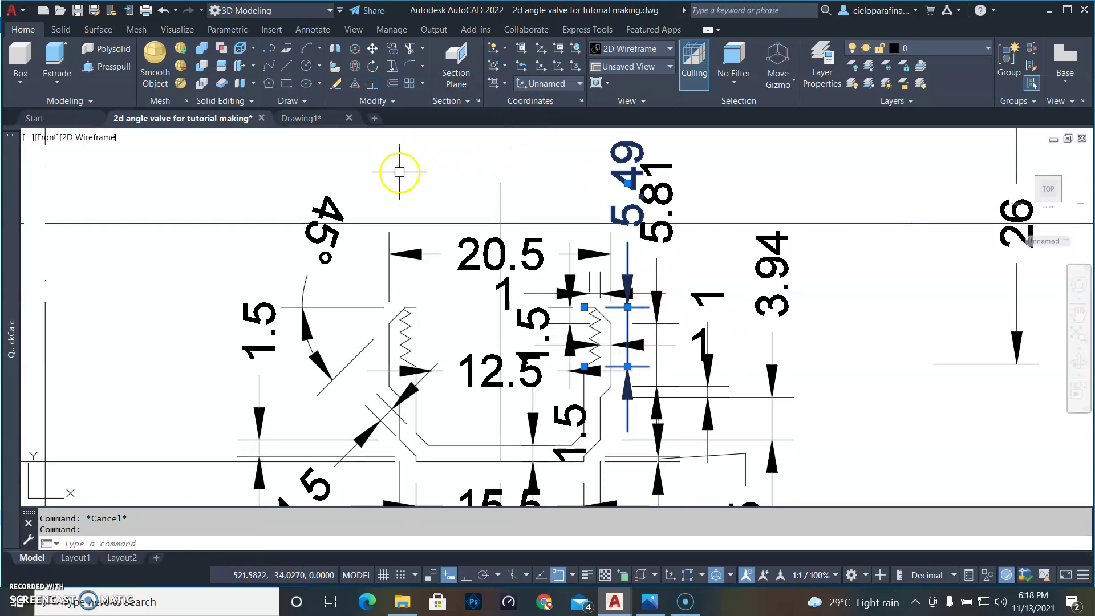
pyautogui.click(317, 120)
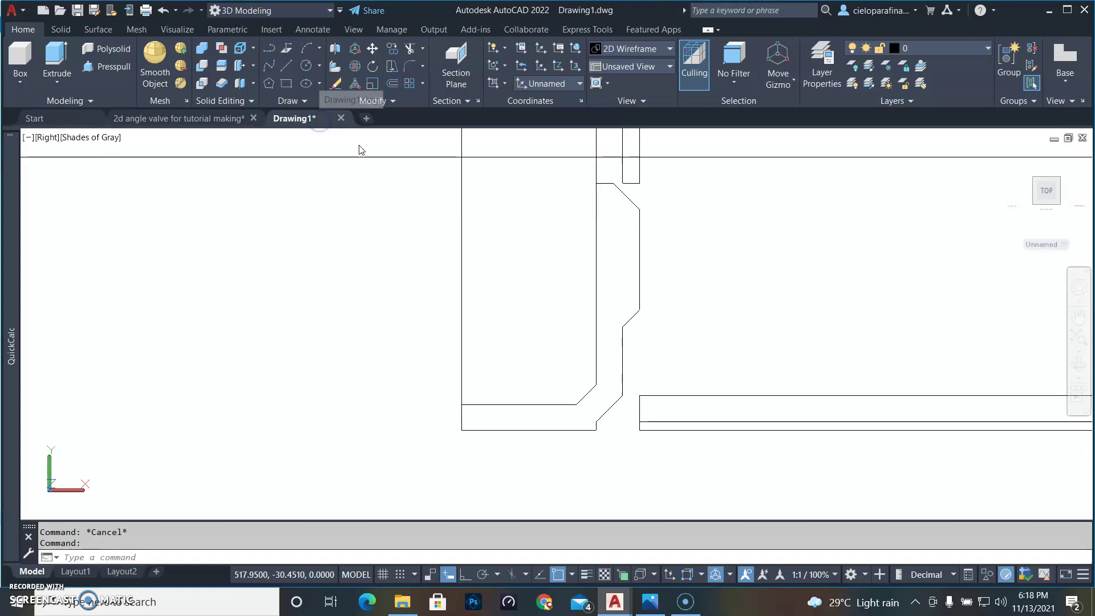
pyautogui.moveTo(631, 304); pyautogui.dragTo(629, 359, button='middle')
pyautogui.scroll(3, 622, 294)
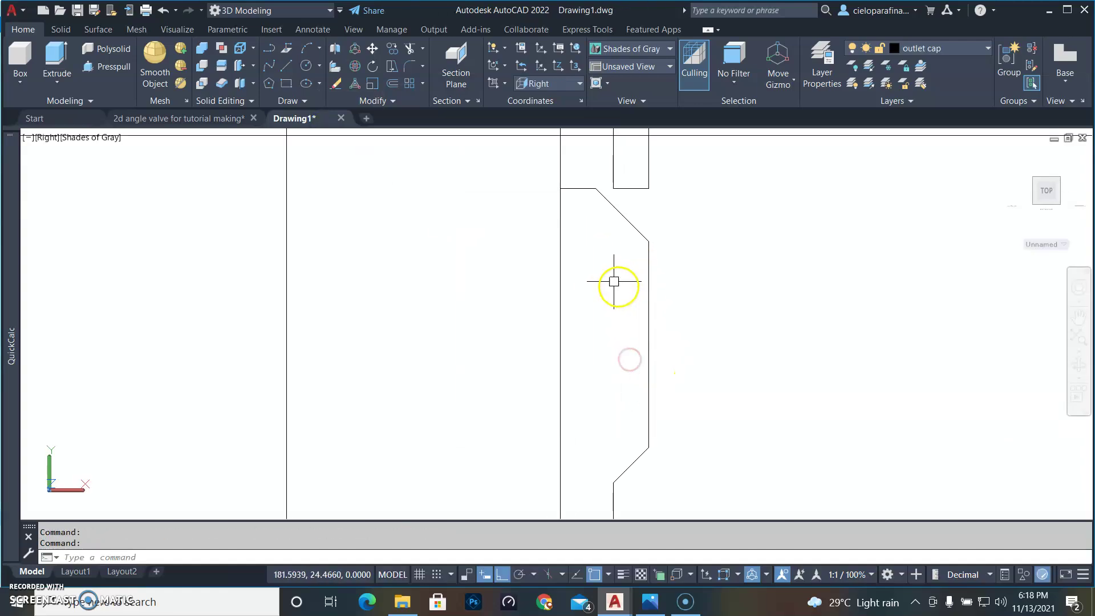
# Step: Offset the outlet cap rim's short top edge downward by 5.49
pyautogui.click(573, 189)
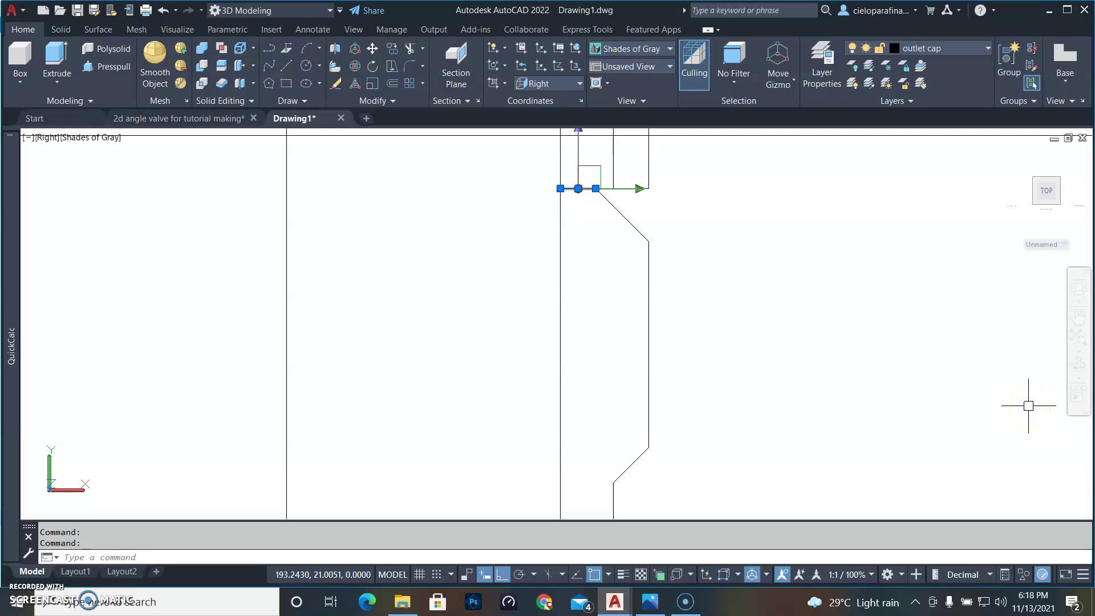
pyautogui.press('Return')
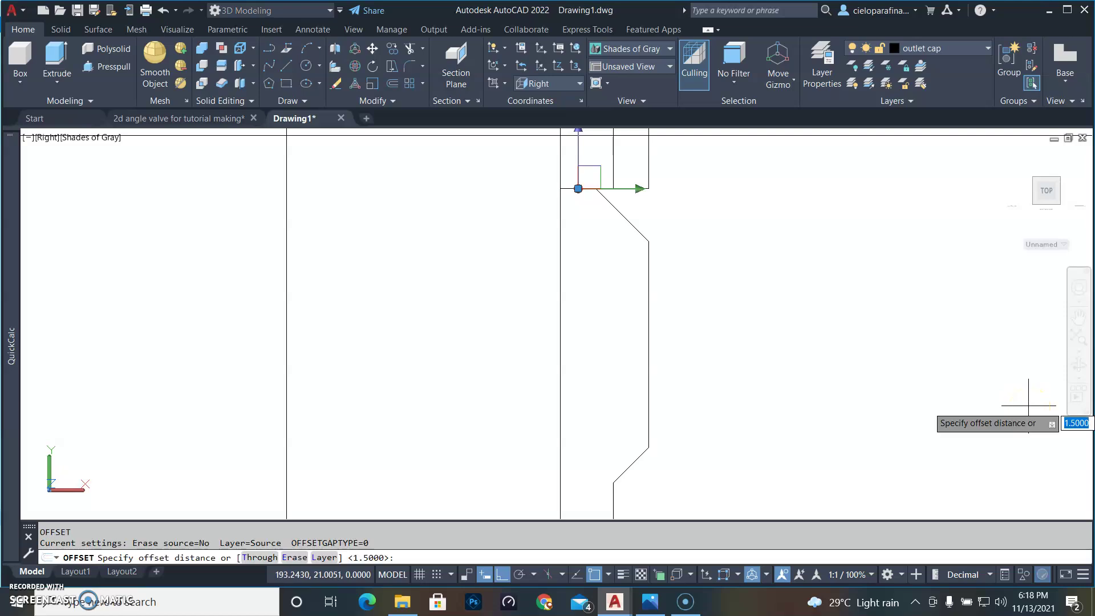
pyautogui.write('5.')
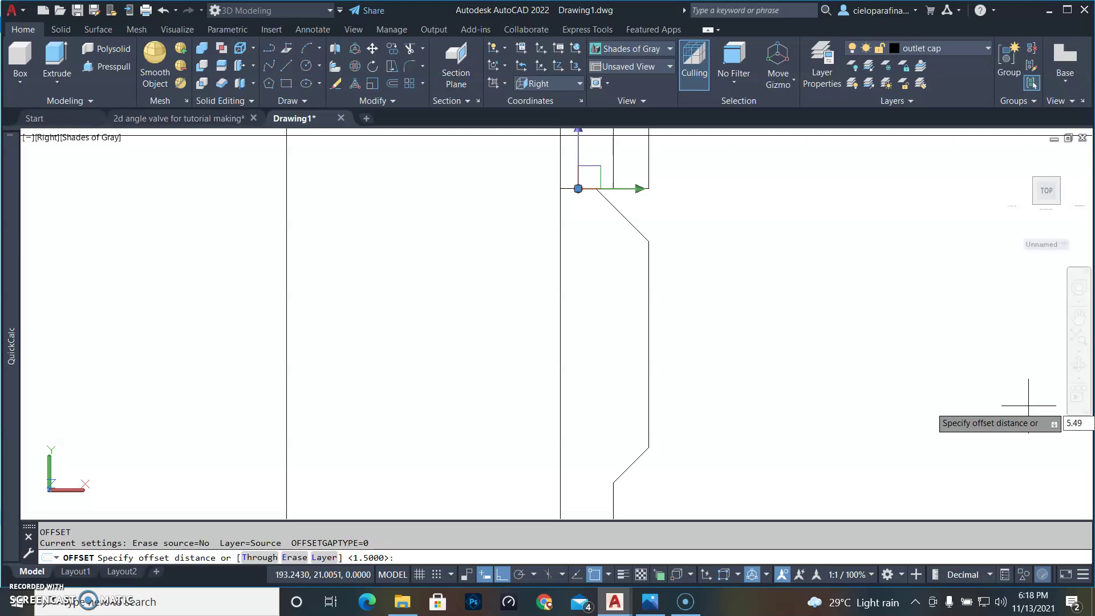
pyautogui.write('49')
pyautogui.press('Return')
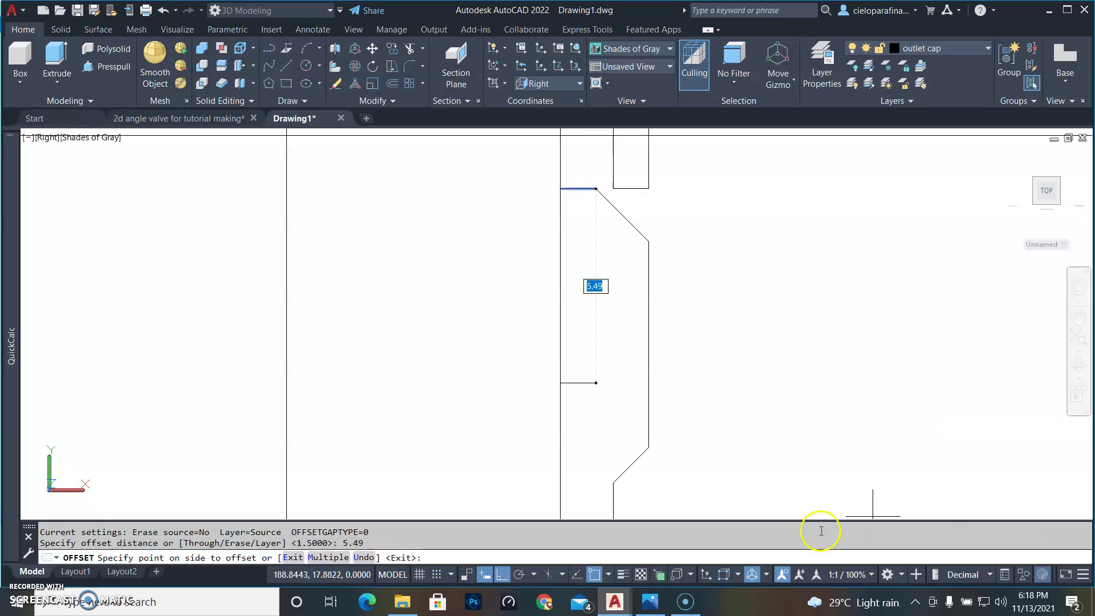
pyautogui.click(717, 375)
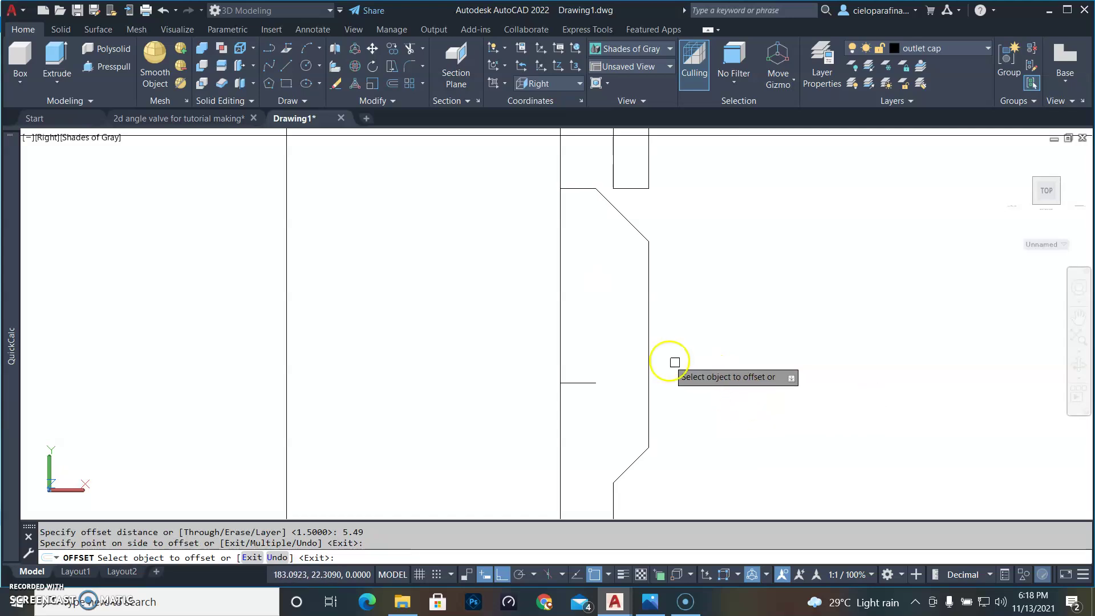
pyautogui.rightClick(647, 327)
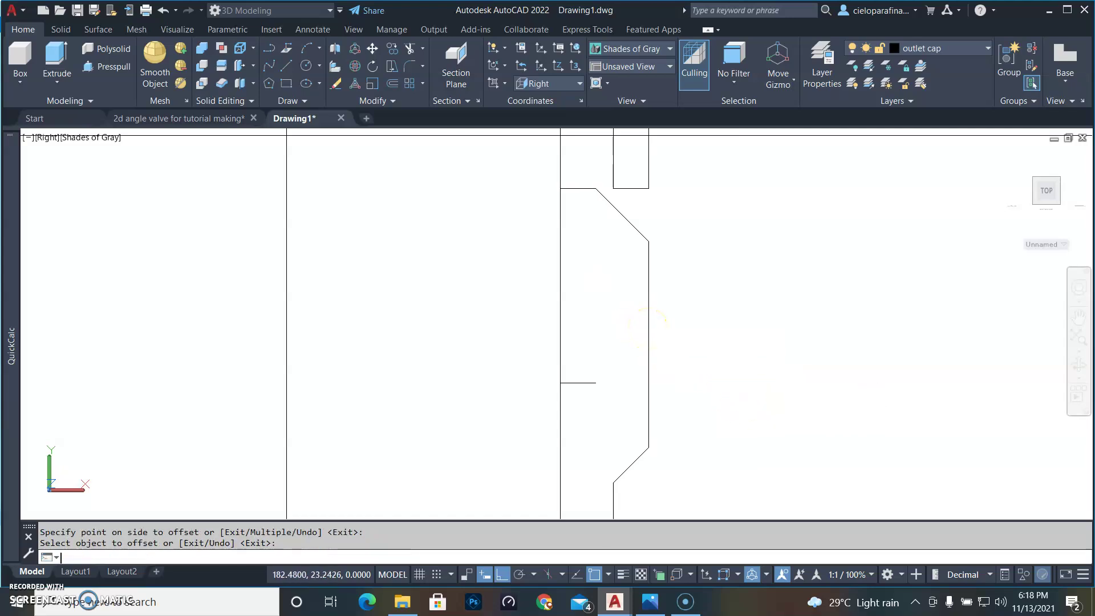
# Step: Offset the rim's outer vertical edge inward by 1, and offset the resulting line inward by another 1
pyautogui.press('Return')
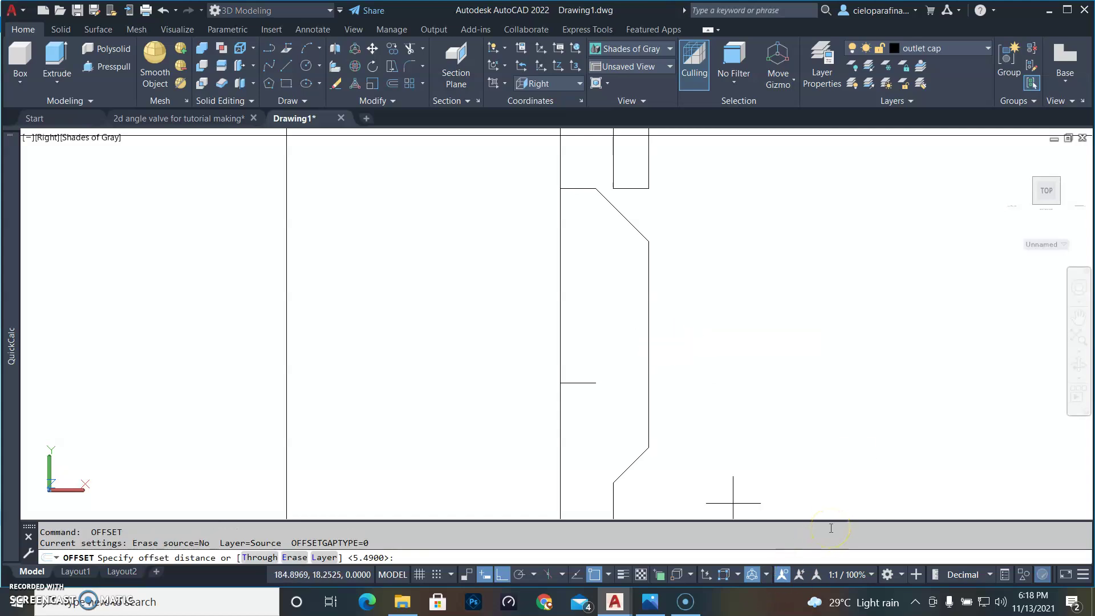
pyautogui.press('Return')
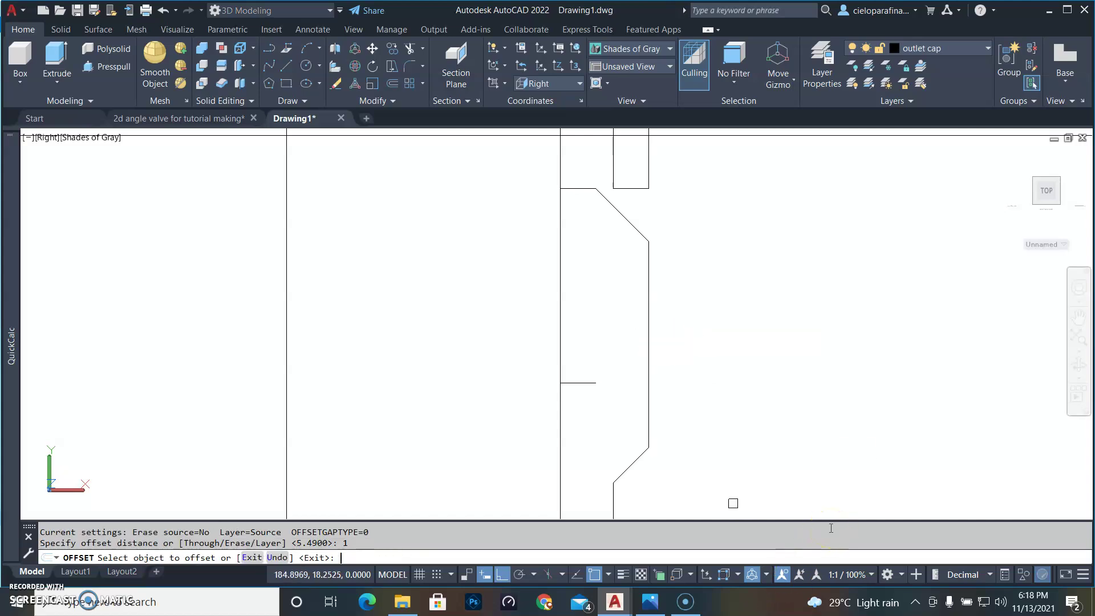
pyautogui.click(655, 324)
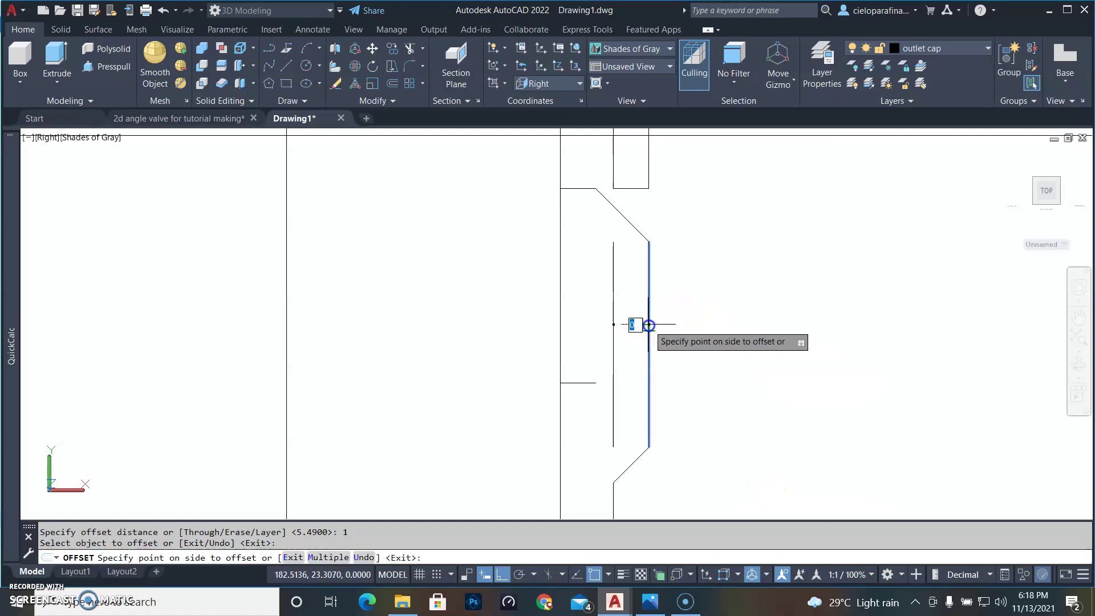
pyautogui.click(607, 317)
pyautogui.click(614, 323)
pyautogui.click(581, 317)
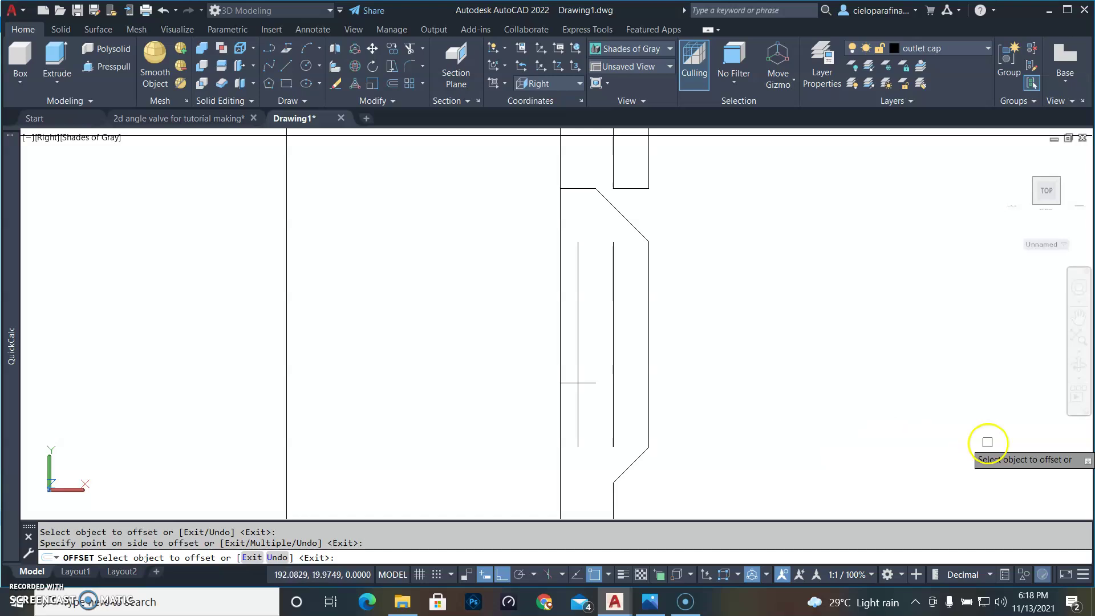
pyautogui.press('Escape')
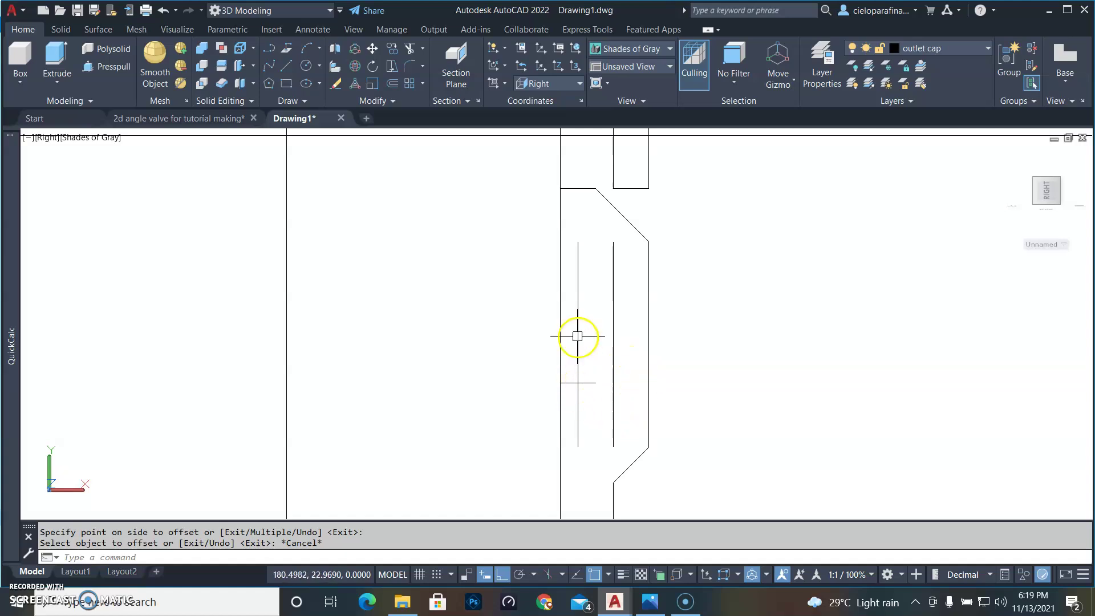
pyautogui.click(578, 292)
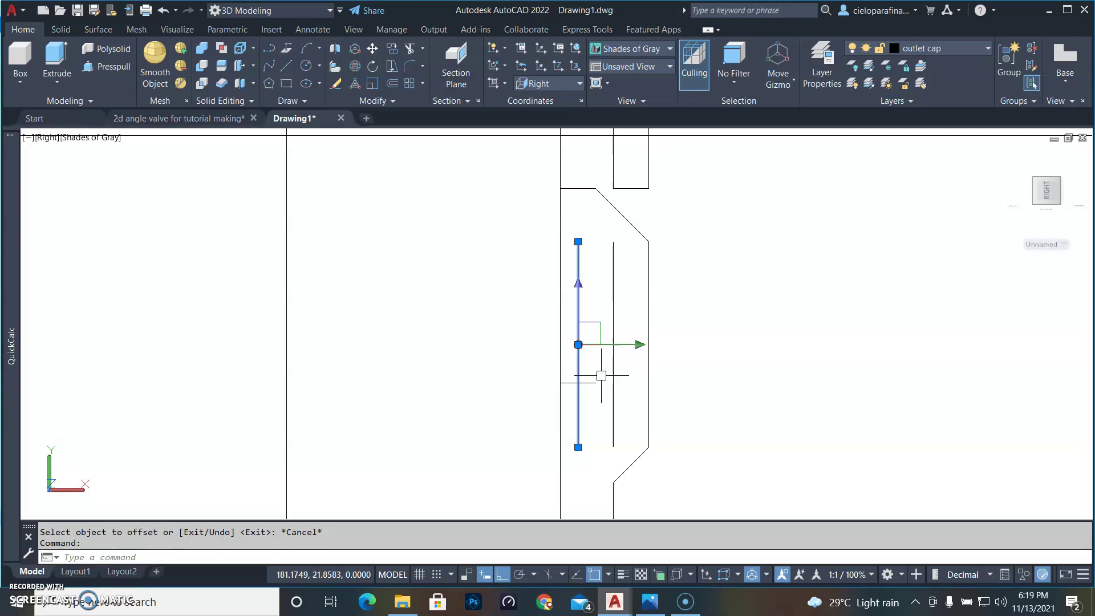
pyautogui.press('Escape')
pyautogui.click(630, 372)
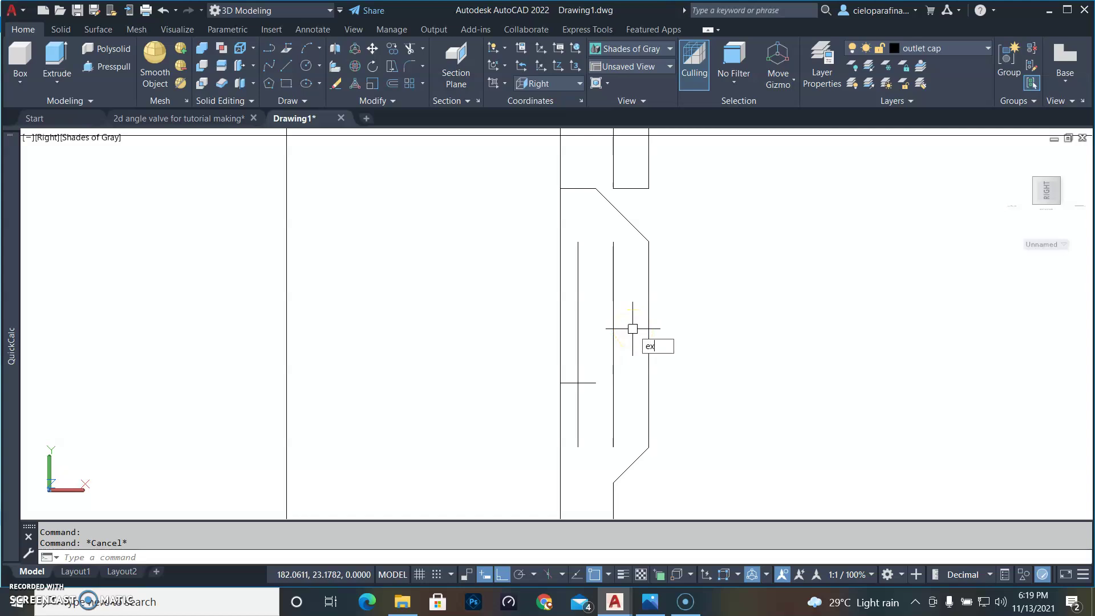
# Step: Extend both vertical offset lines up to the rim's top edge and chamfer, and the short horizontal line to the outer offset line
pyautogui.press('Return')
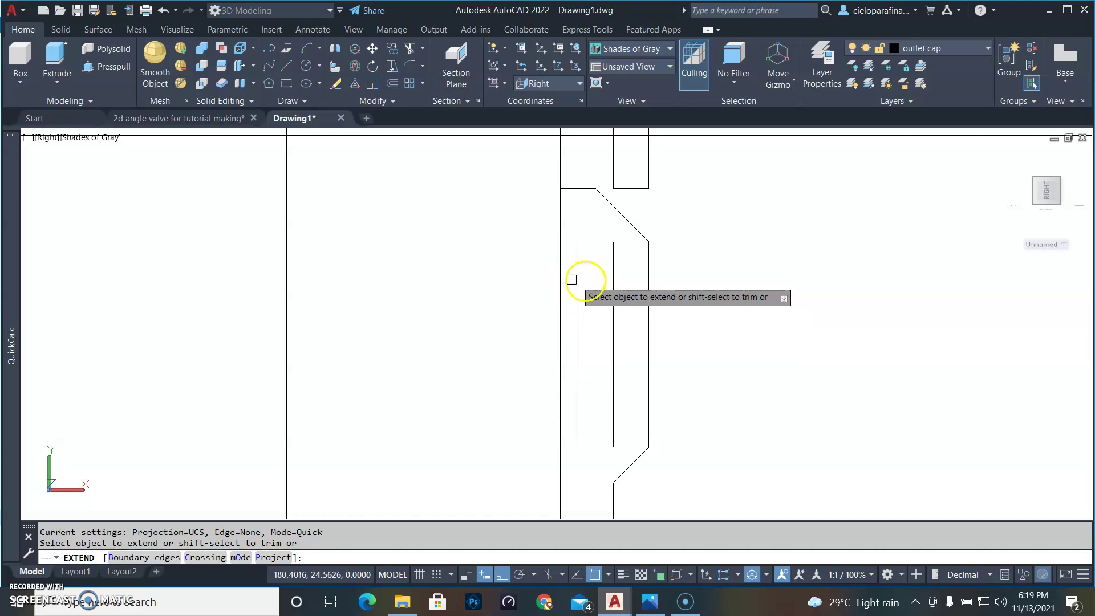
pyautogui.click(580, 255)
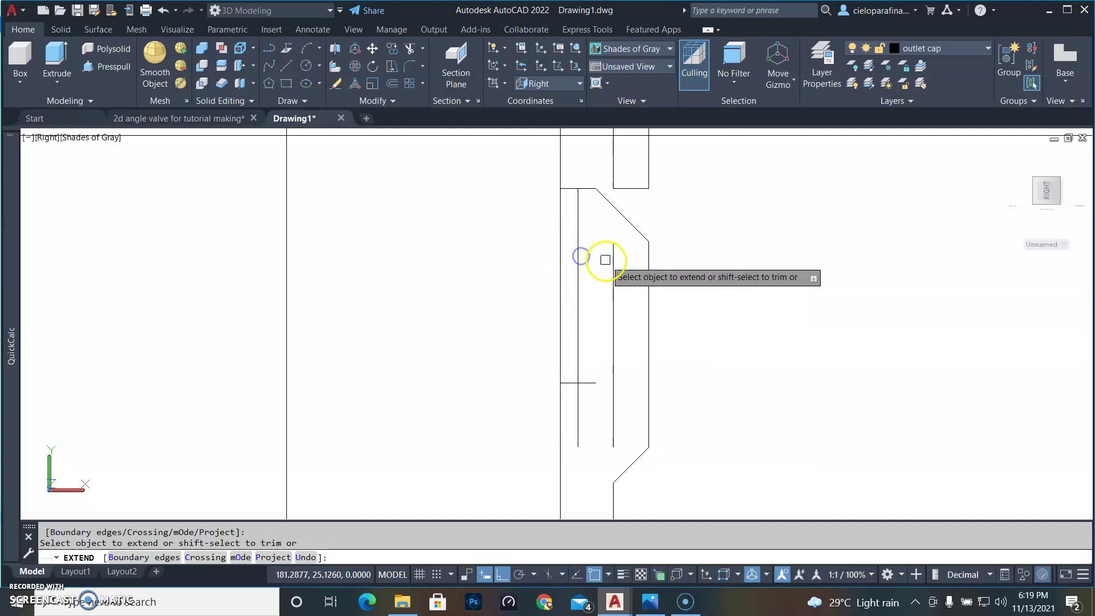
pyautogui.click(613, 256)
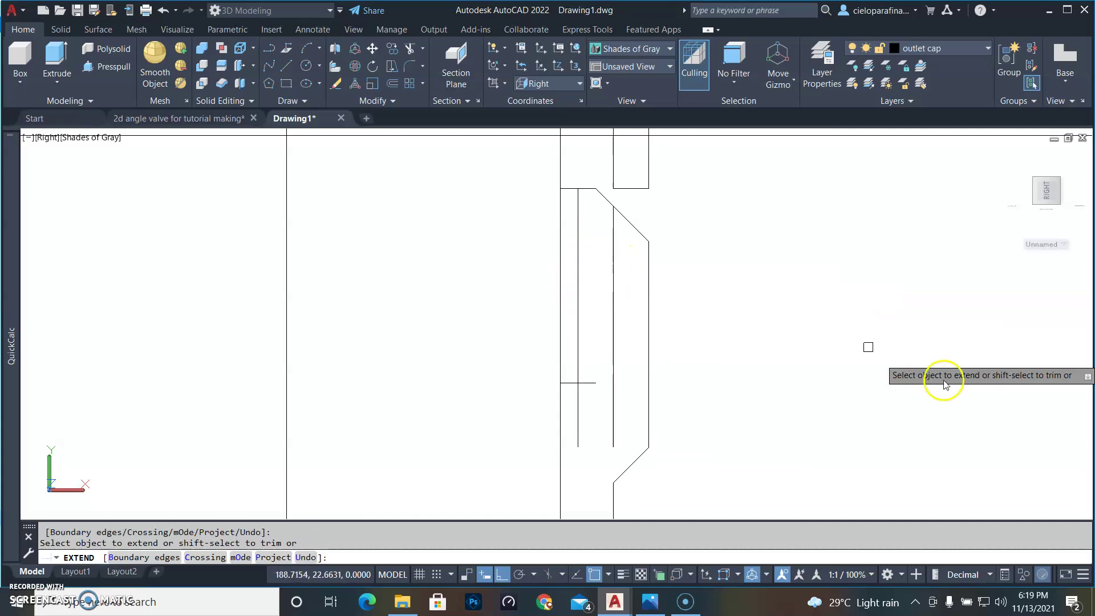
pyautogui.scroll(2, 600, 401)
pyautogui.click(579, 378)
pyautogui.press('Return')
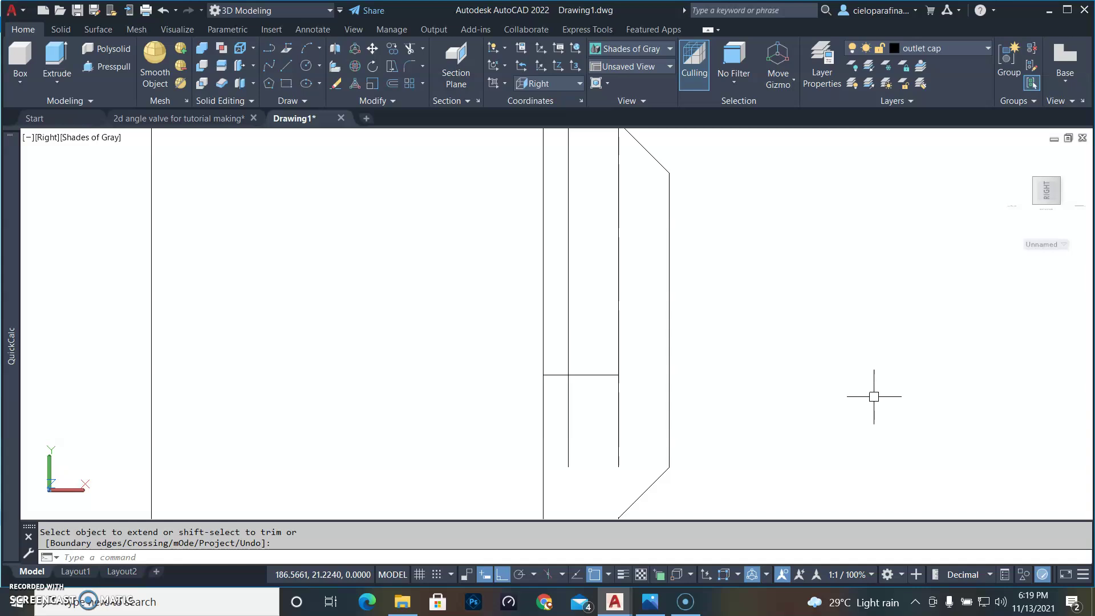
# Step: Draw a line about 1.61 long at 30° from the inner offset line's intersection with the lower horizontal line, crossing the outer offset line
pyautogui.write('L')
pyautogui.press('Return')
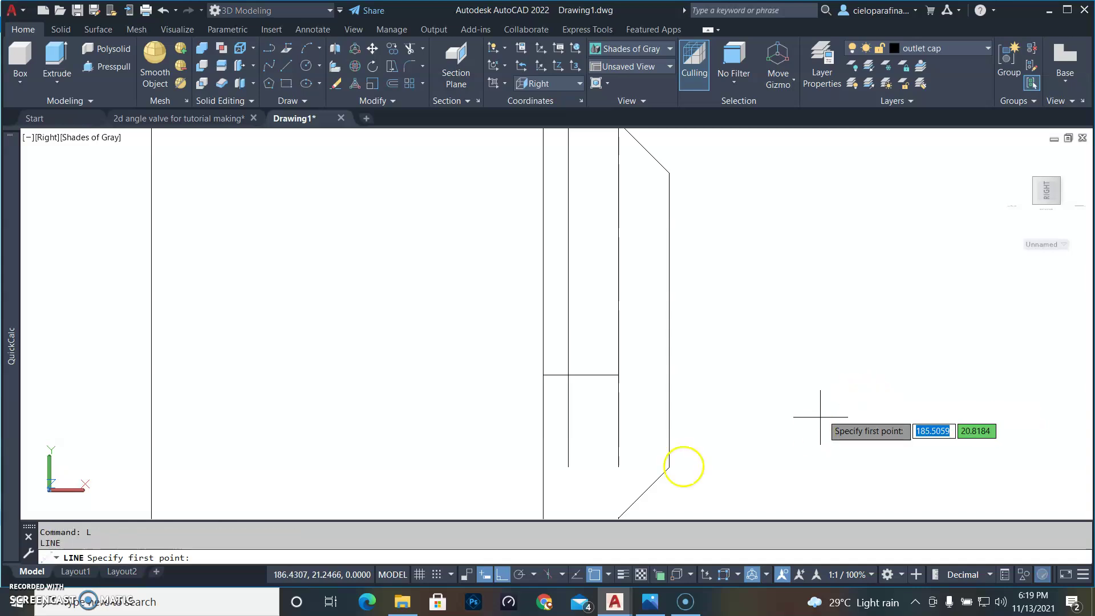
pyautogui.click(567, 375)
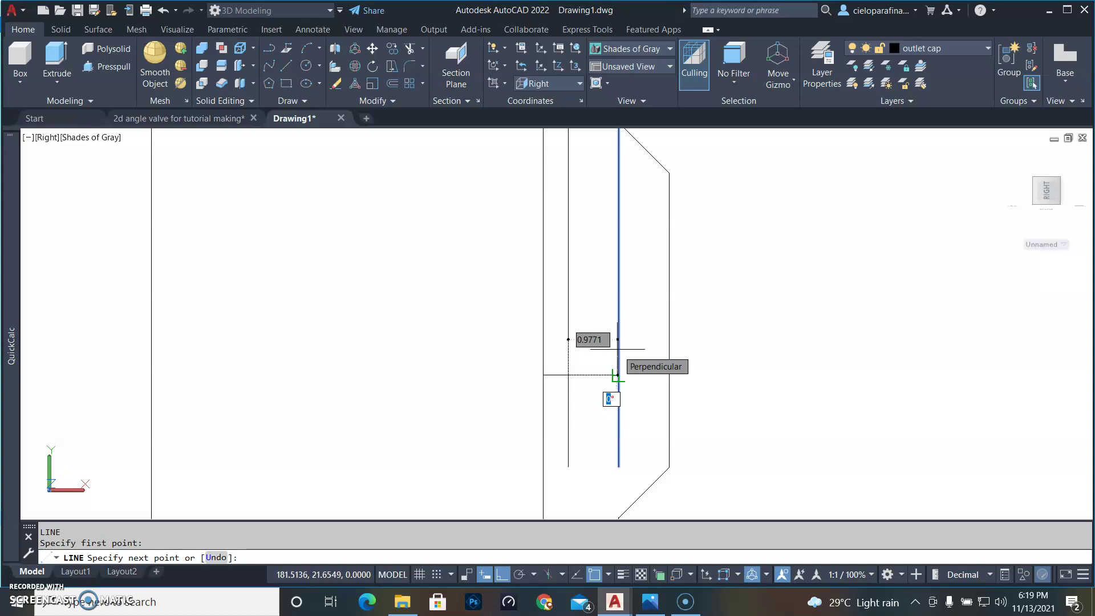
pyautogui.click(641, 346)
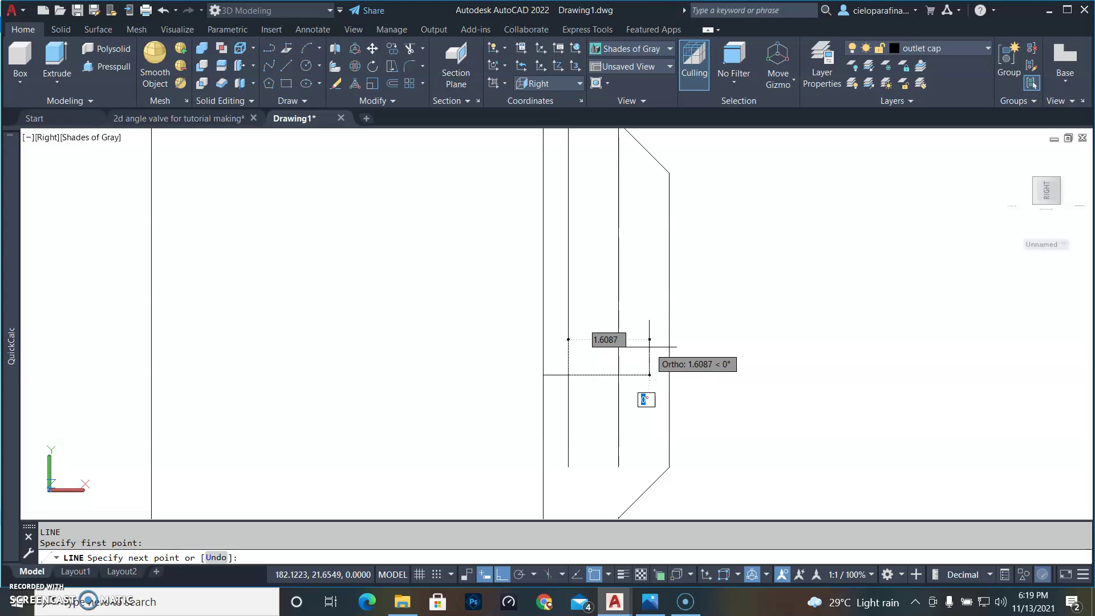
pyautogui.write('3')
pyautogui.press('Return')
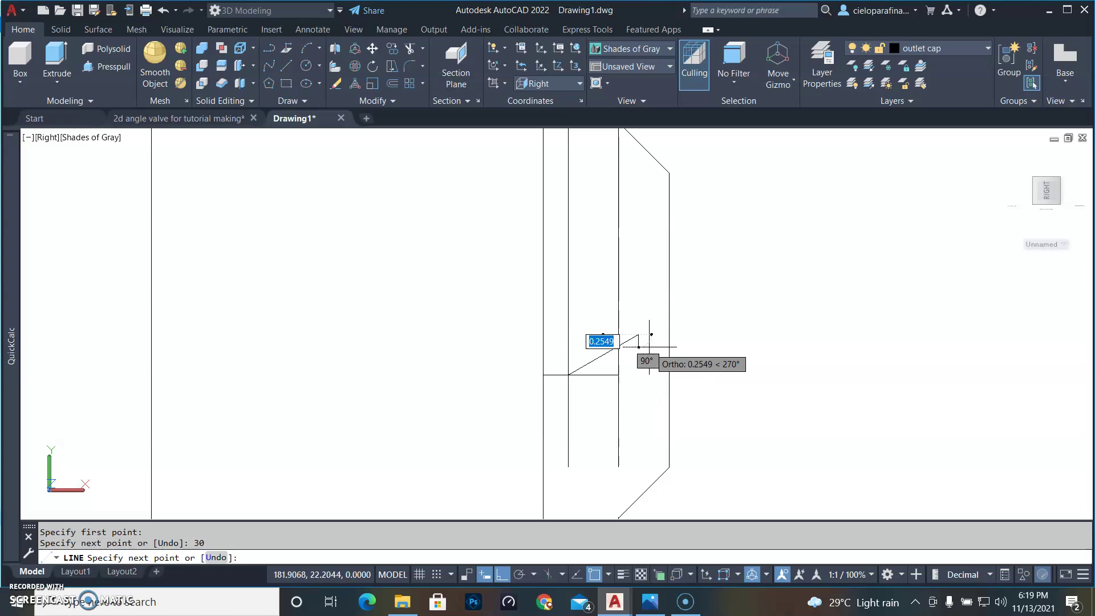
pyautogui.press('Return')
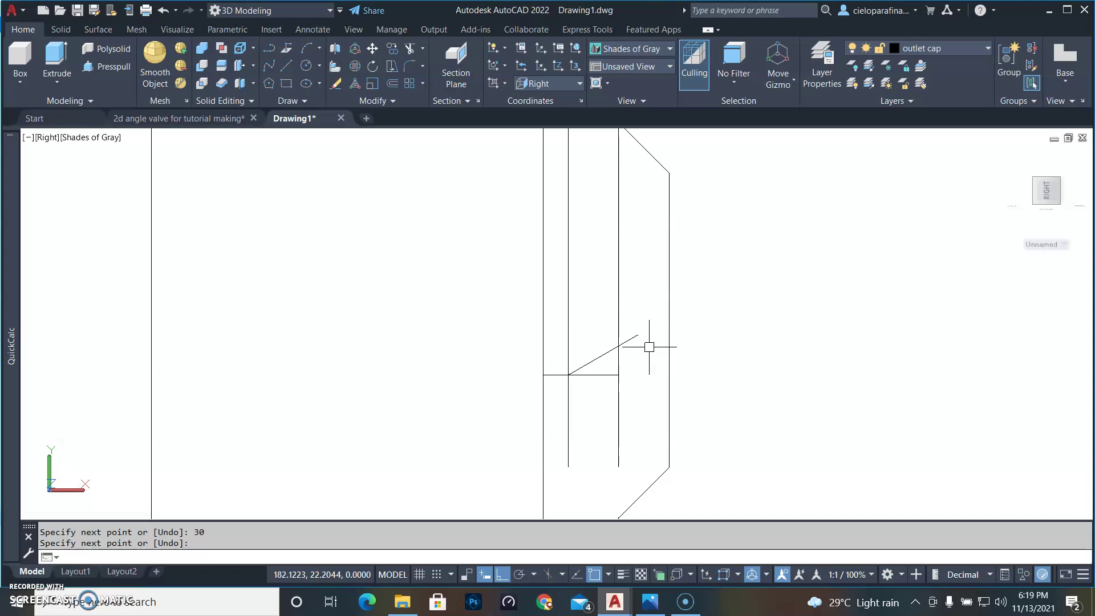
# Step: Mirror the slanted line about a horizontal axis through its crossing with the outer offset line, keeping the source line
pyautogui.click(593, 360)
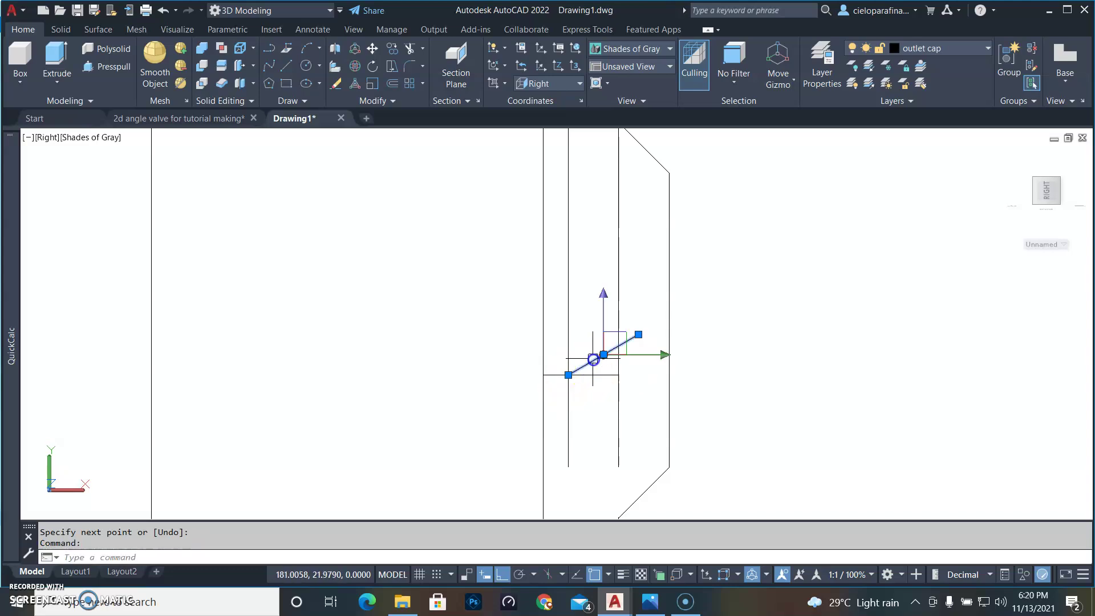
pyautogui.write('MI')
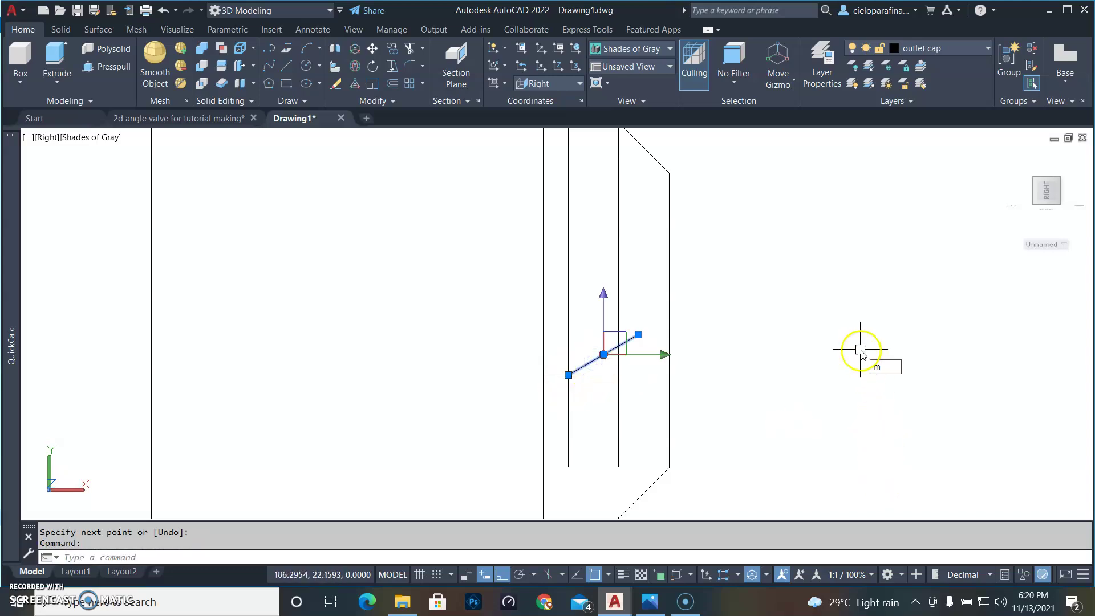
pyautogui.press('Return')
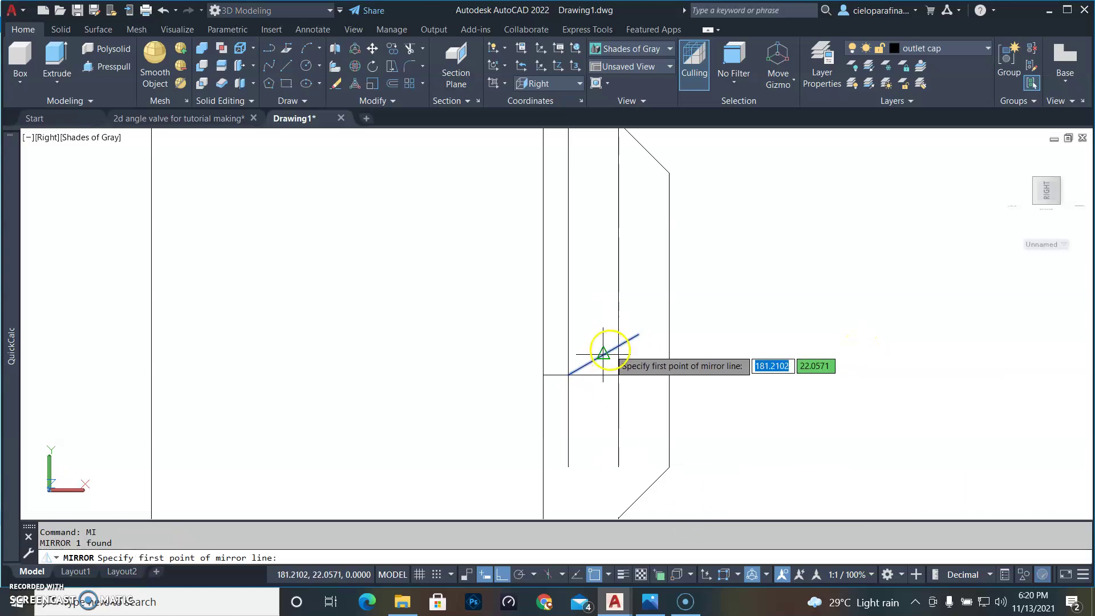
pyautogui.scroll(2, 618, 346)
pyautogui.click(617, 346)
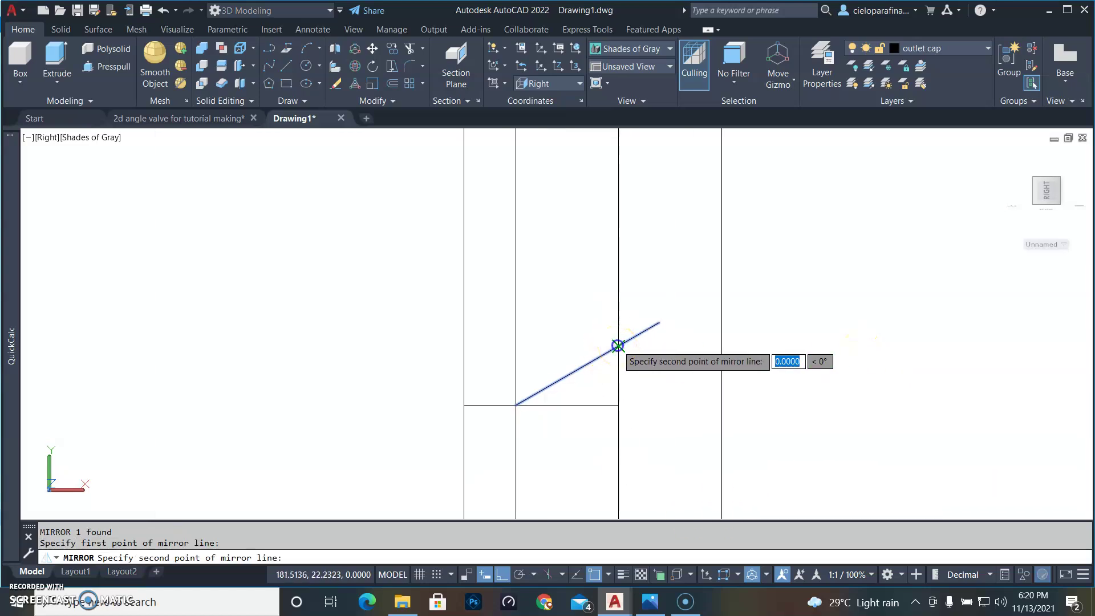
pyautogui.click(341, 331)
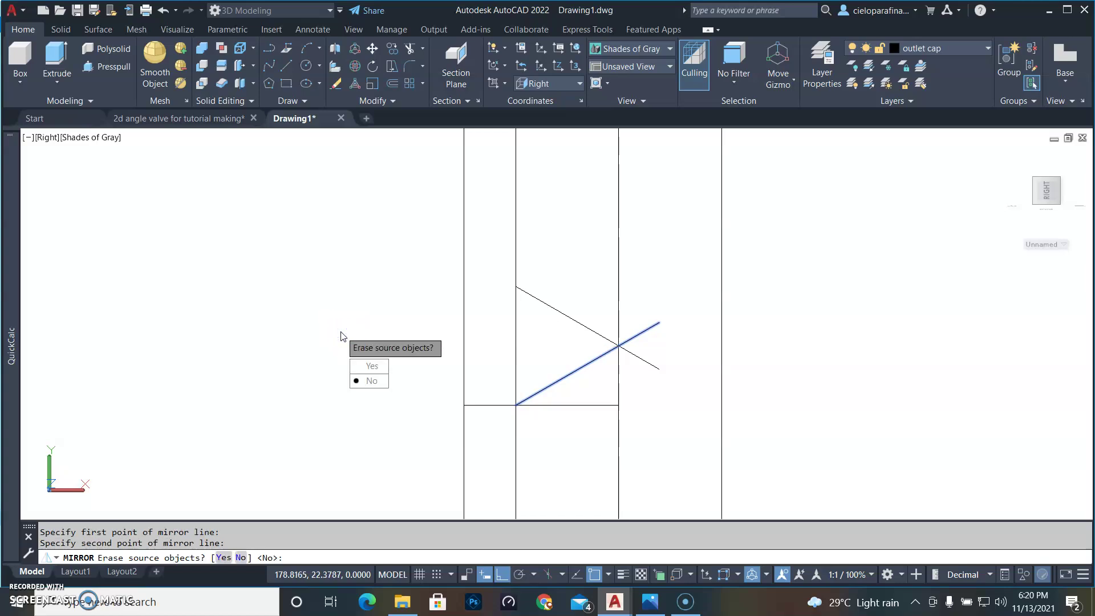
pyautogui.press('Return')
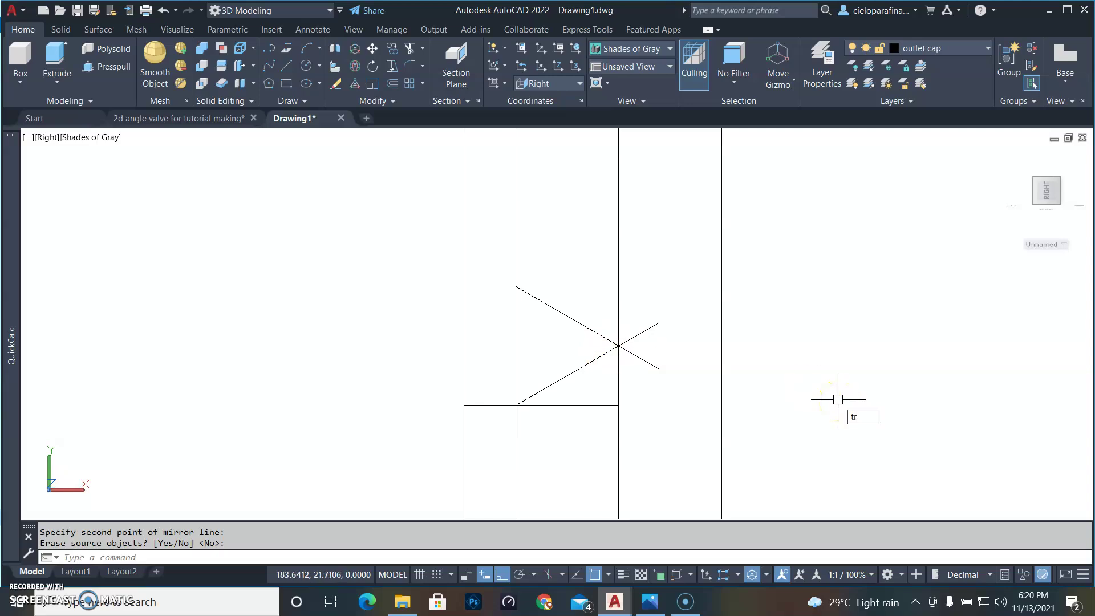
# Step: Trim the ends of both slanted lines that overhang the outer offset line, leaving a single pointed thread tooth
pyautogui.press('Return')
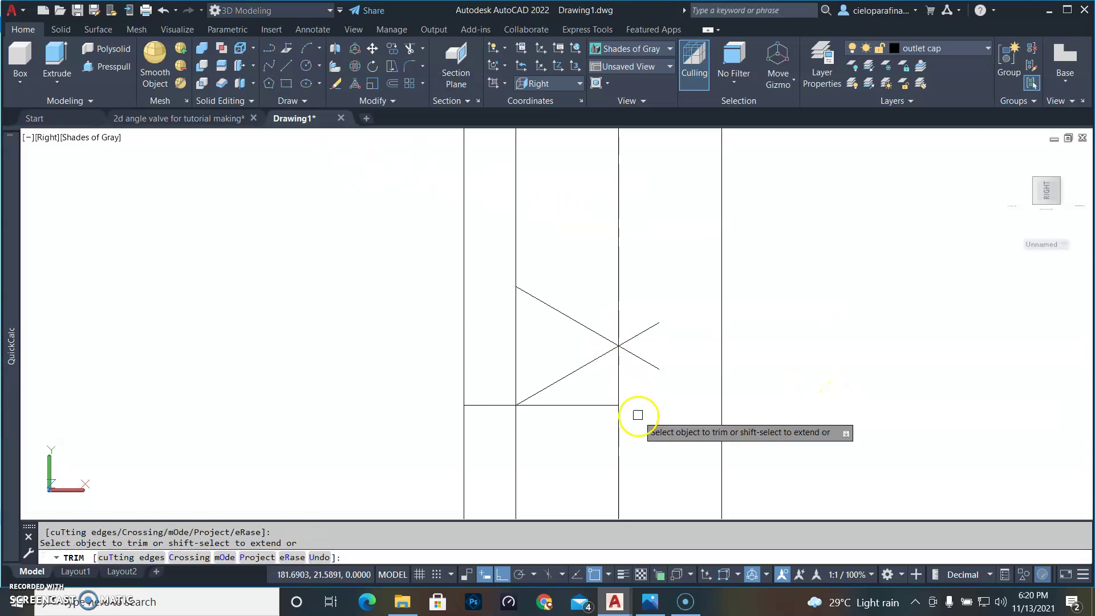
pyautogui.click(645, 332)
pyautogui.click(647, 363)
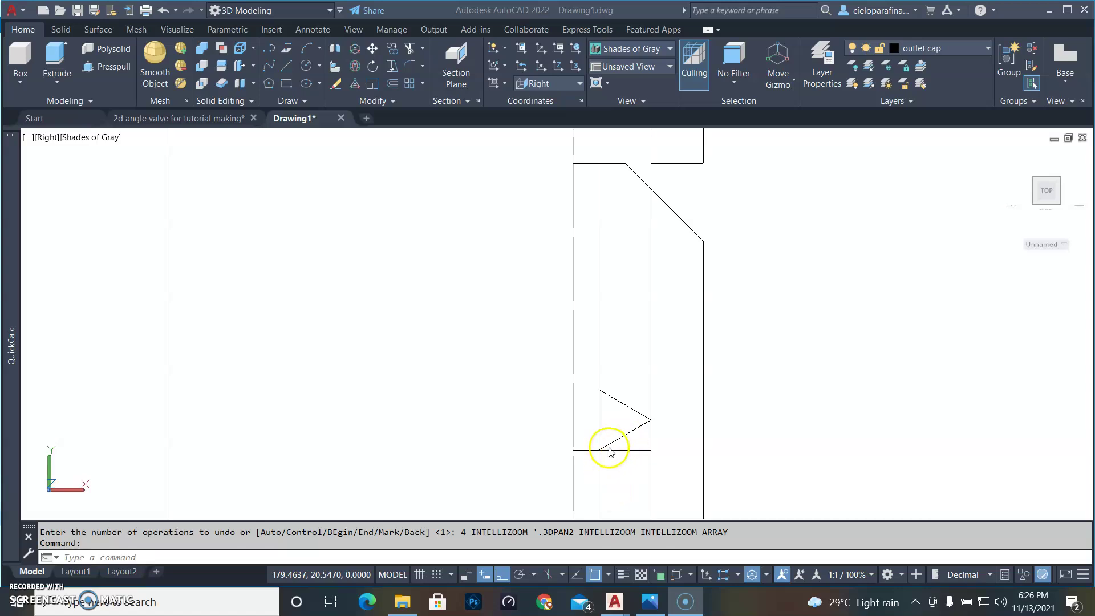
pyautogui.scroll(3, 599, 395)
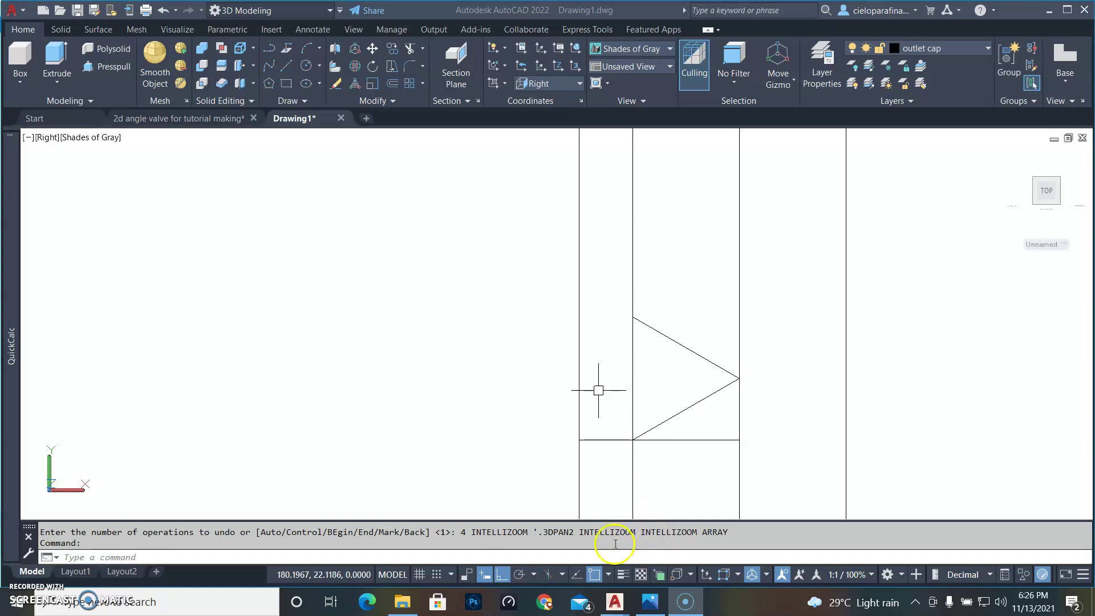
# Step: Measure the vertical distance between the two ends of the thread tooth on the inner offset line
pyautogui.click(615, 558)
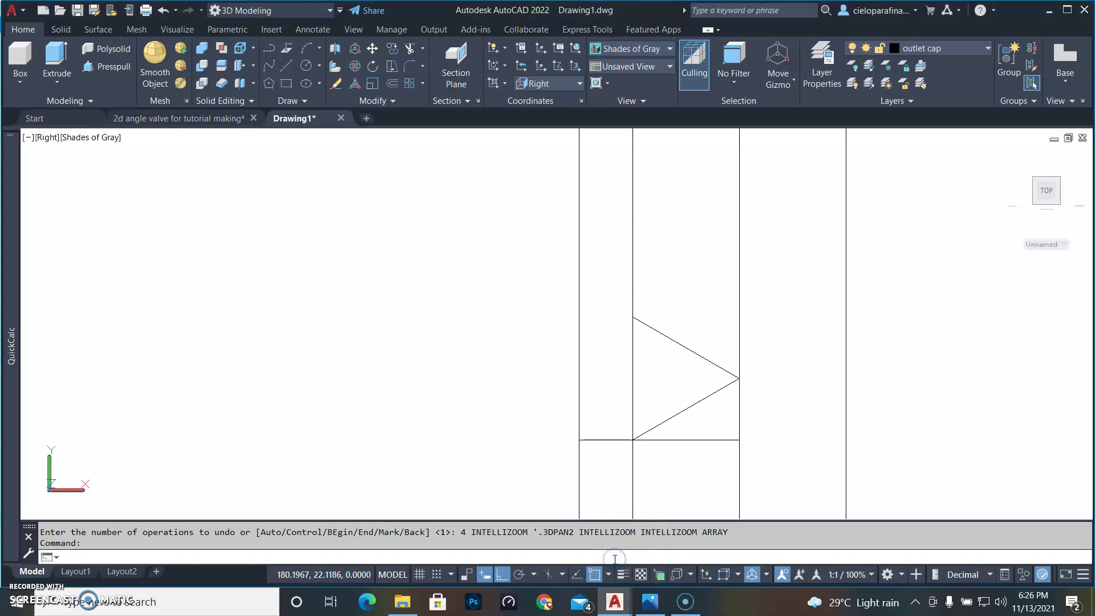
pyautogui.write('di')
pyautogui.press('Return')
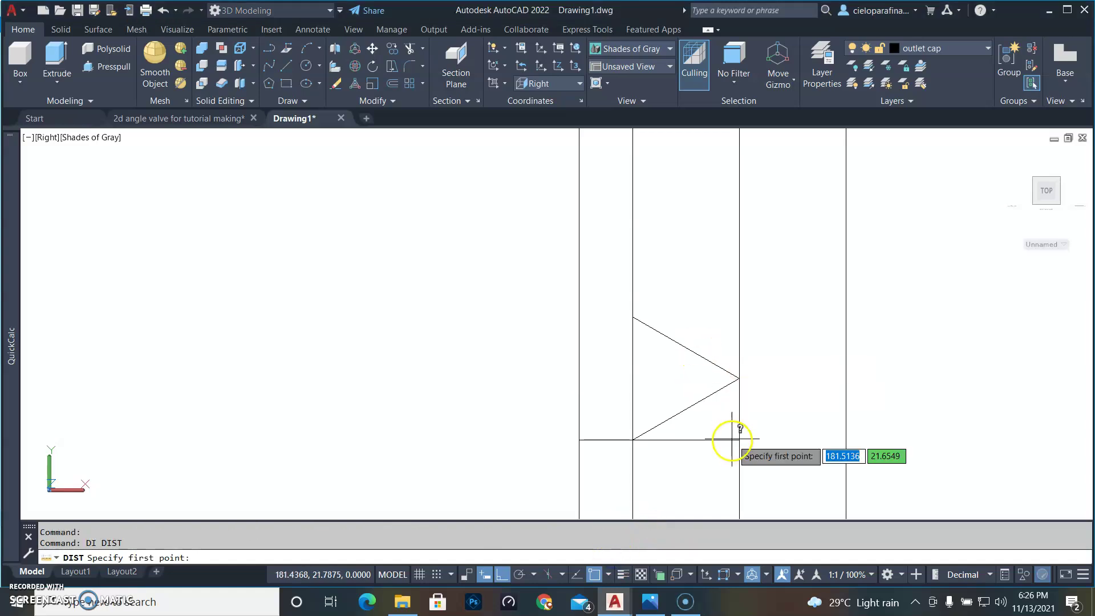
pyautogui.click(632, 440)
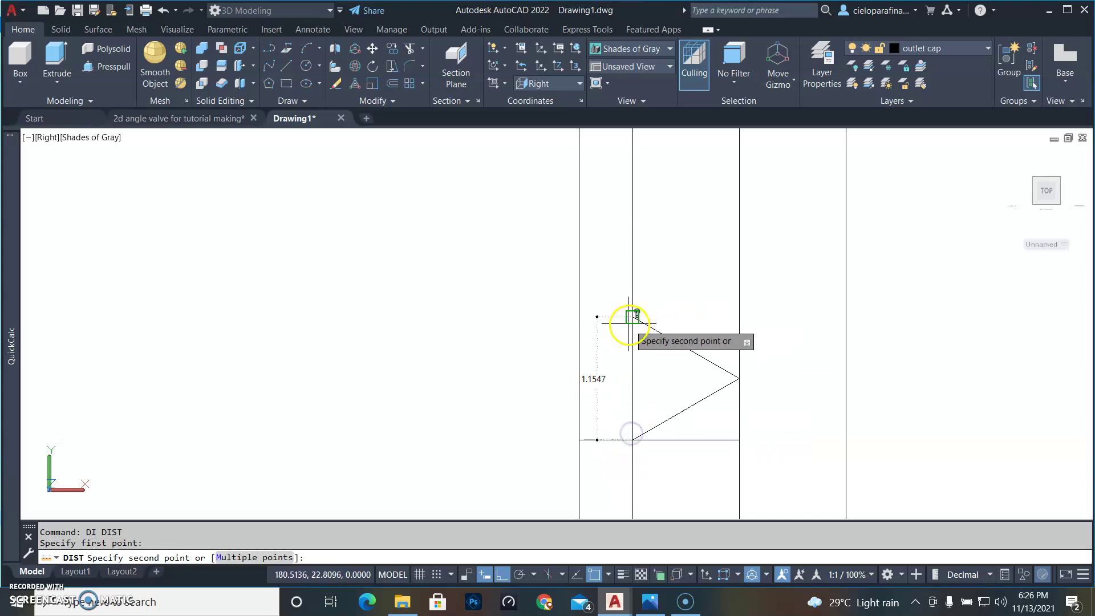
pyautogui.click(632, 316)
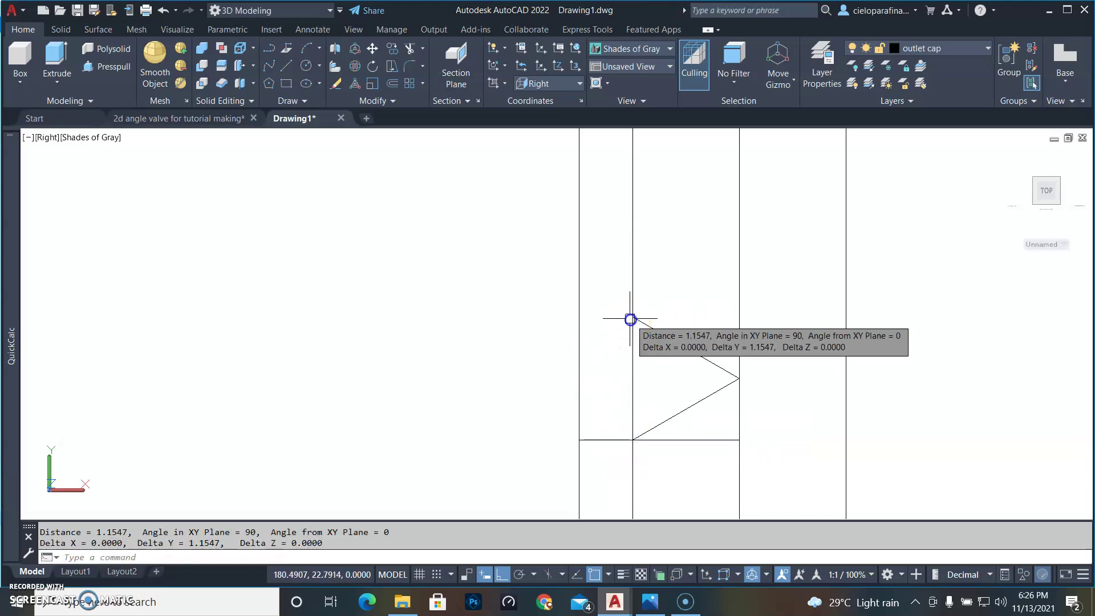
pyautogui.click(526, 409)
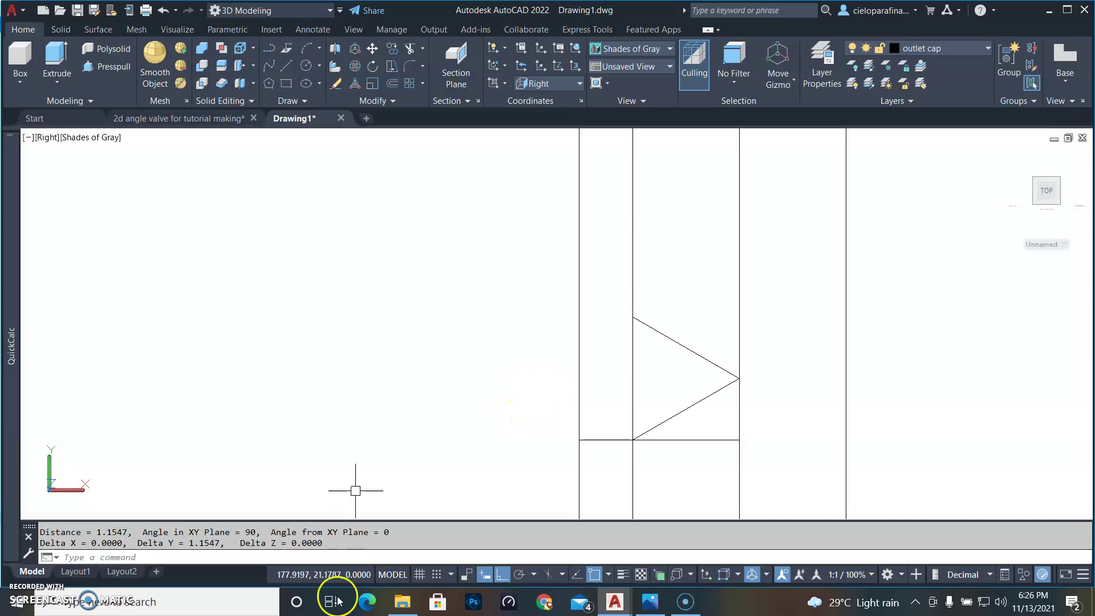
# Step: Create a path array of both slanted tooth lines along the inner vertical offset line
pyautogui.click(313, 563)
pyautogui.click(317, 555)
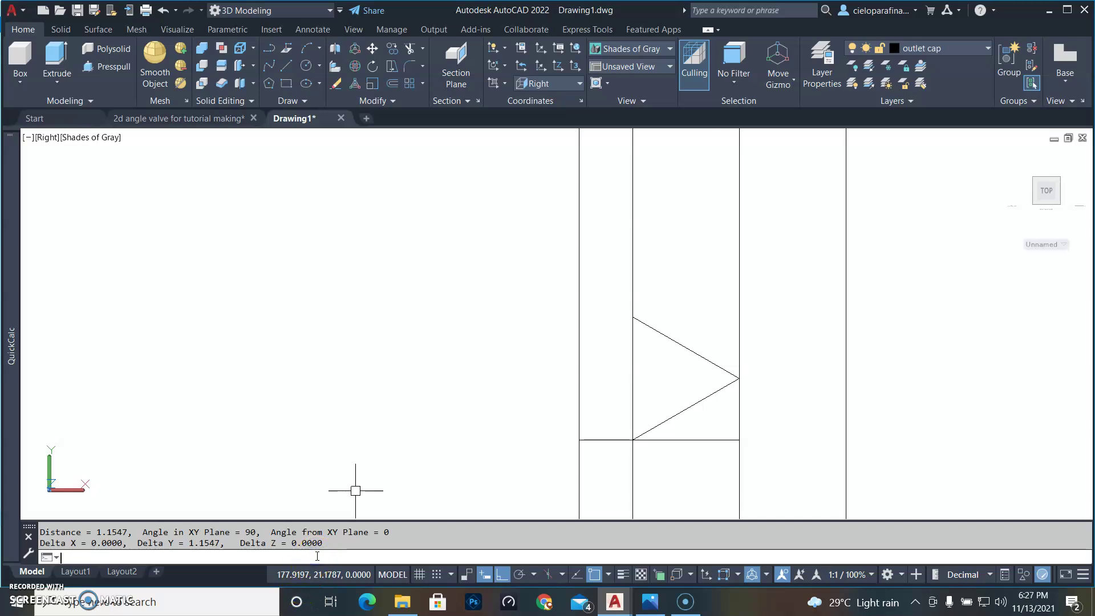
pyautogui.write('ar')
pyautogui.press('Return')
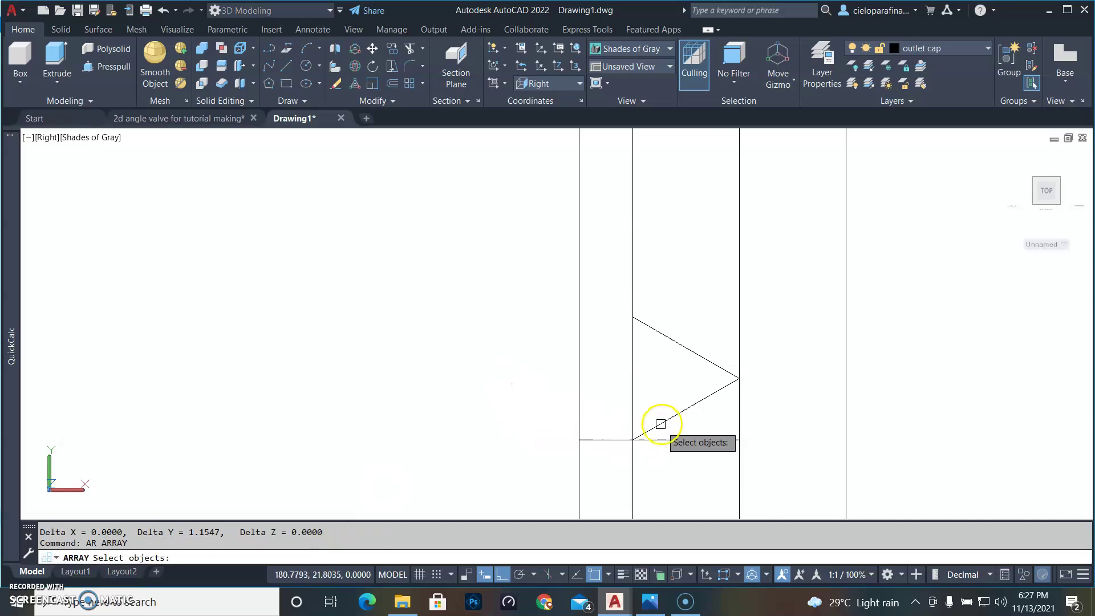
pyautogui.click(665, 420)
pyautogui.click(698, 352)
pyautogui.press('Return')
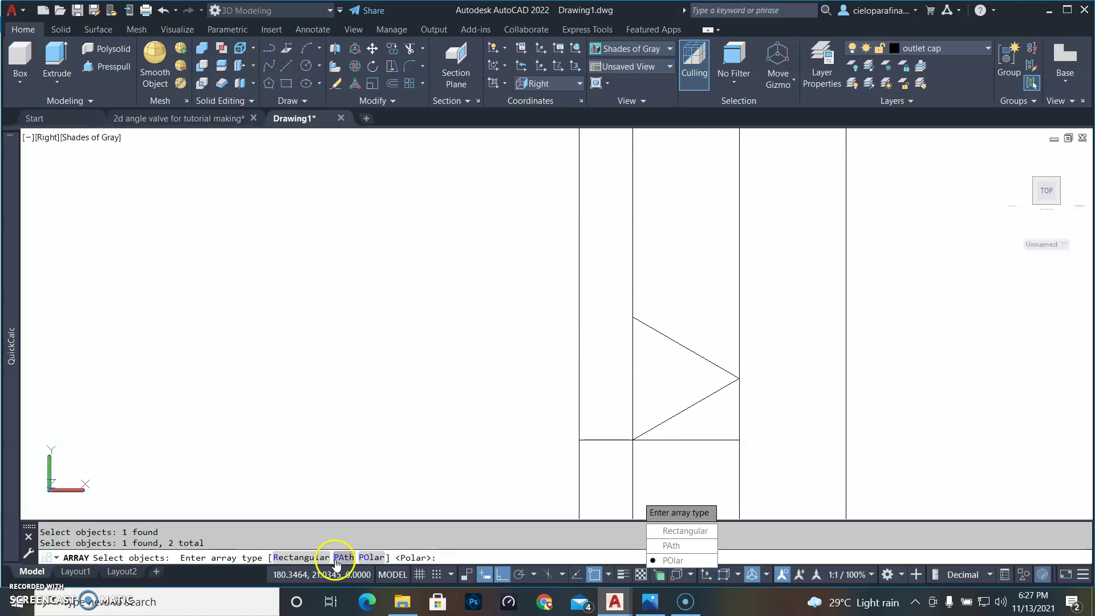
pyautogui.click(676, 546)
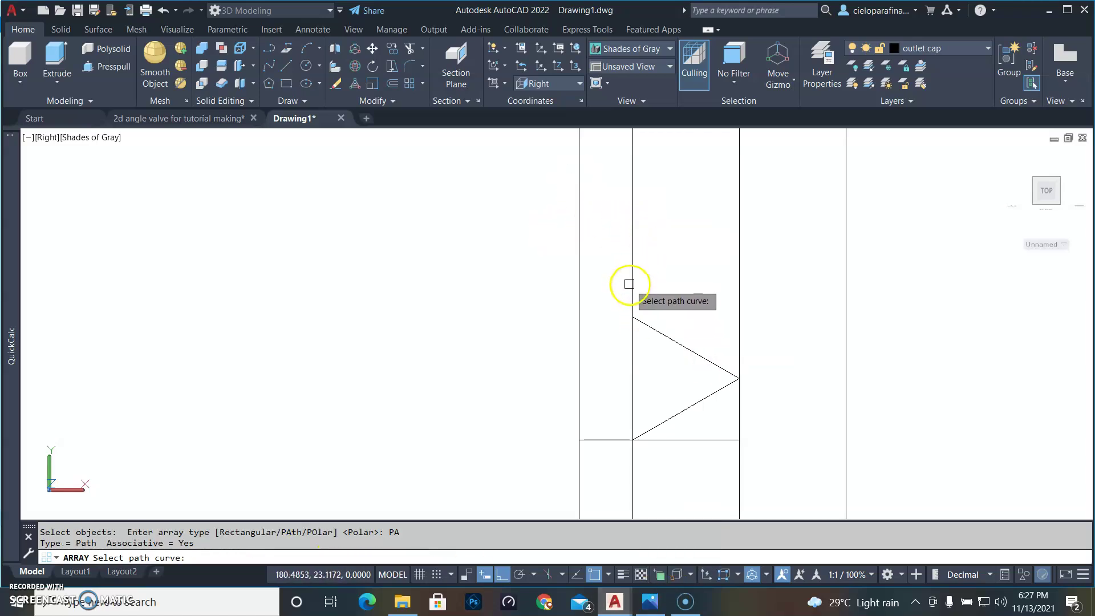
pyautogui.click(632, 288)
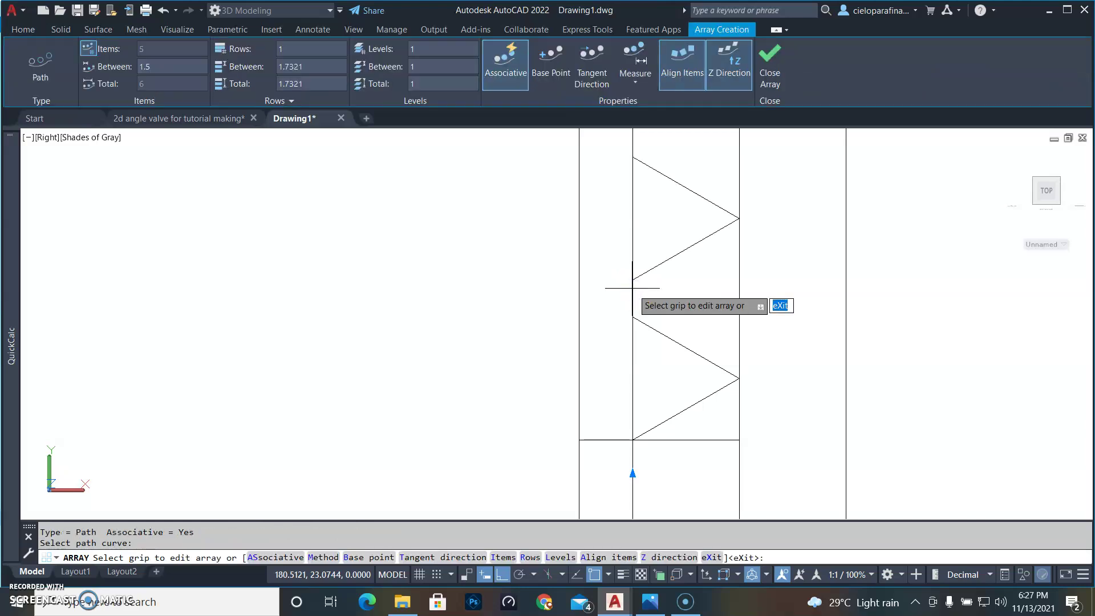
# Step: Set the tooth array to 5 items spaced 1.1547 apart along the path and finish it
pyautogui.write('i')
pyautogui.press('Return')
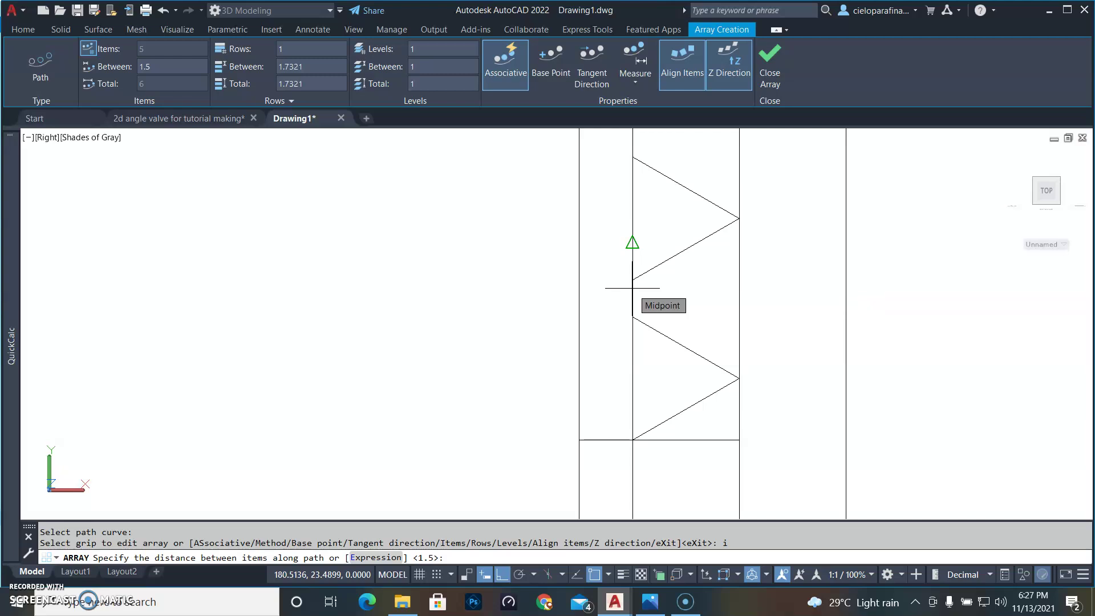
pyautogui.write('1.1547')
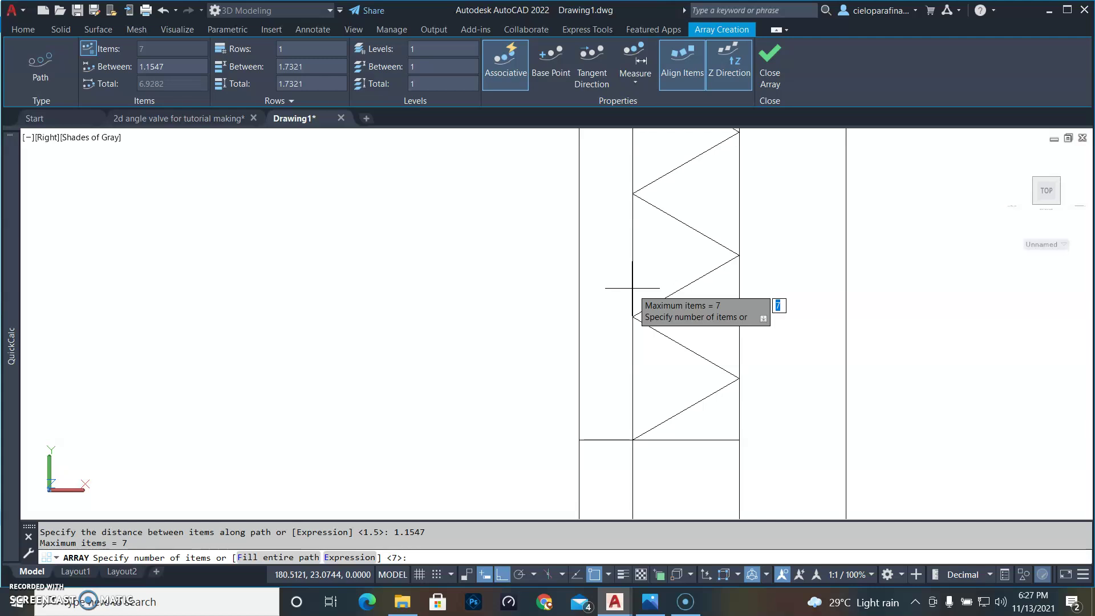
pyautogui.scroll(-6, 819, 428)
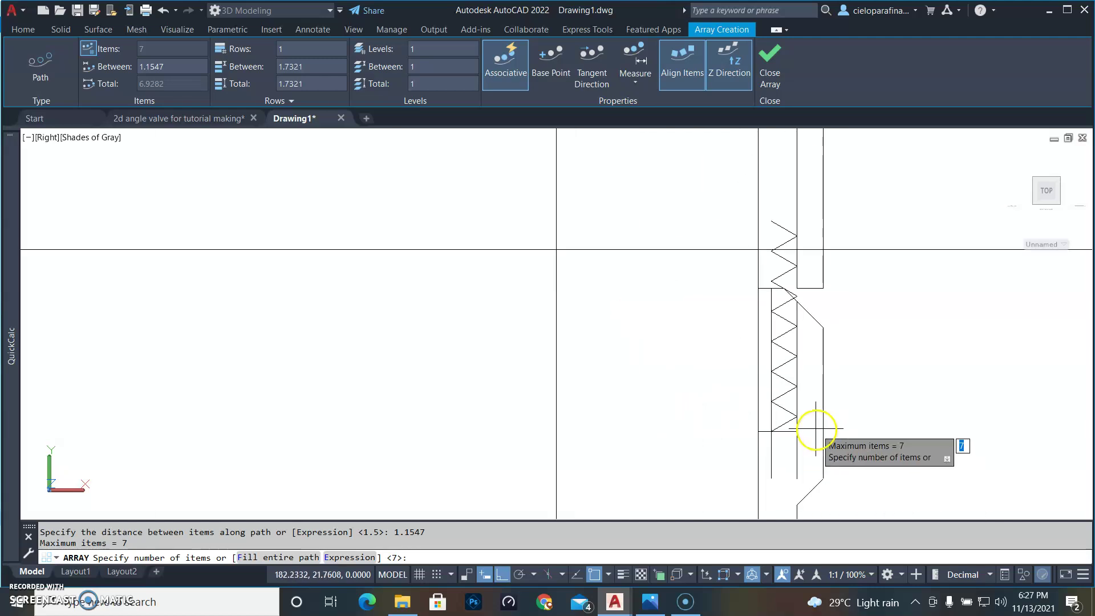
pyautogui.moveTo(864, 309); pyautogui.dragTo(736, 320, button='middle')
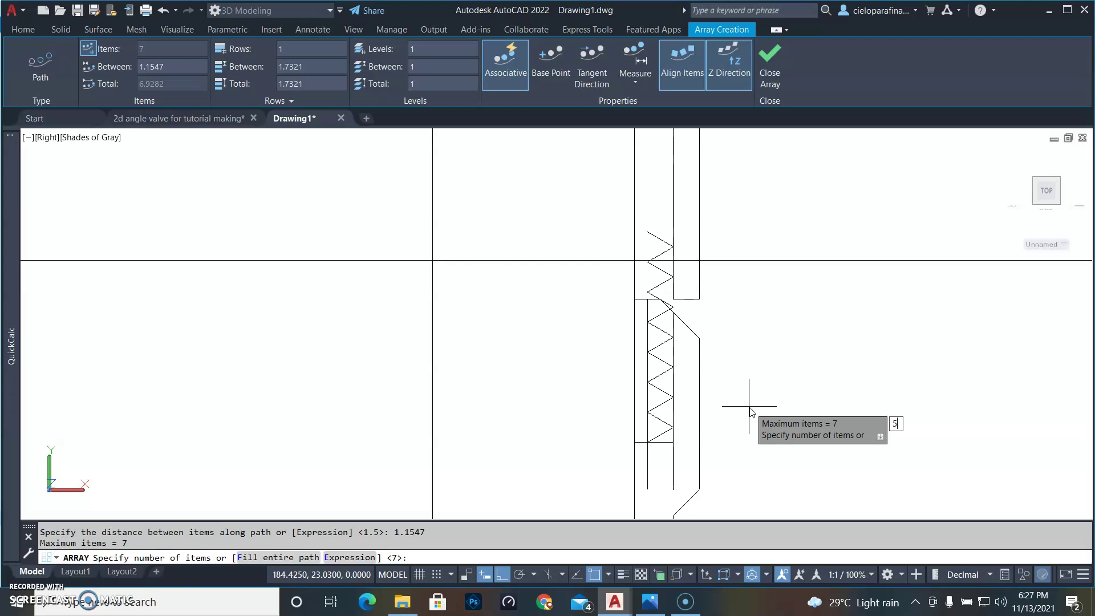
pyautogui.press('Return')
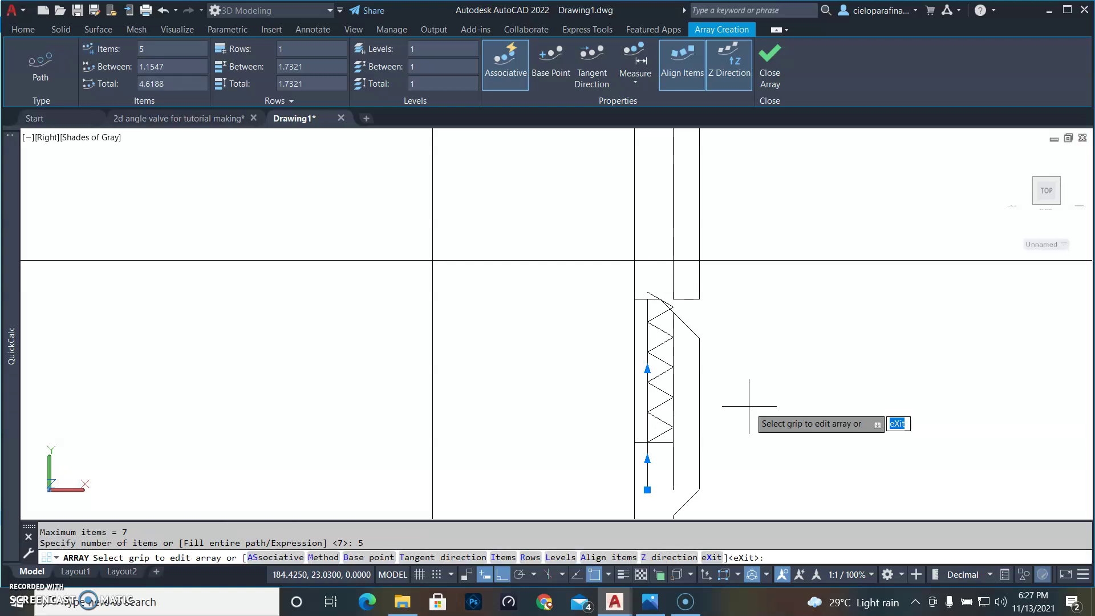
pyautogui.press('Return')
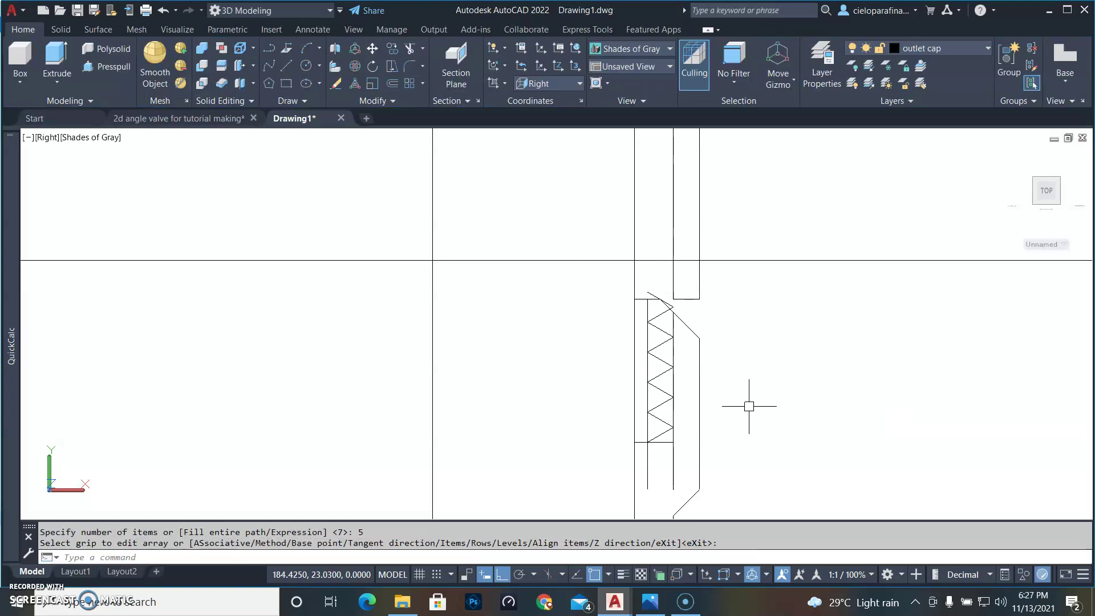
# Step: Explode the tooth array into separate lines
pyautogui.scroll(2, 693, 302)
pyautogui.scroll(1, 701, 320)
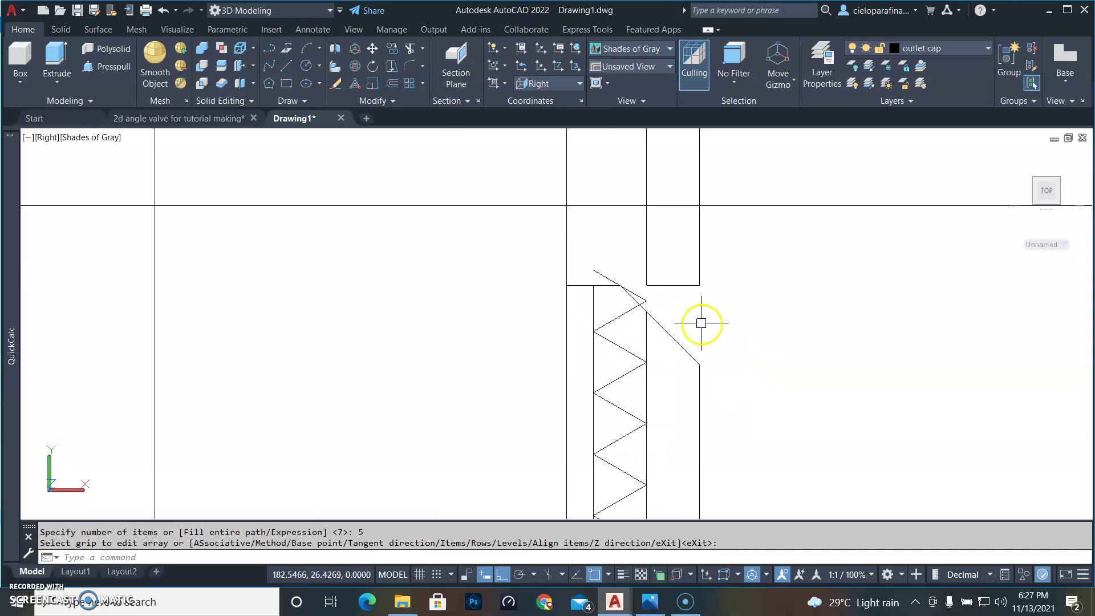
pyautogui.click(620, 323)
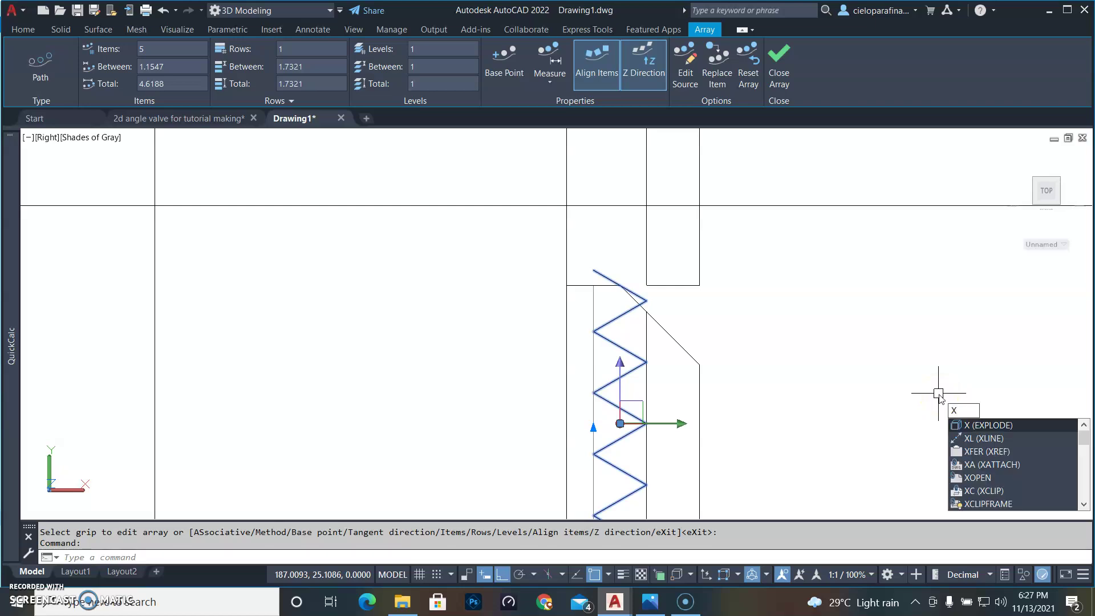
pyautogui.press('Return')
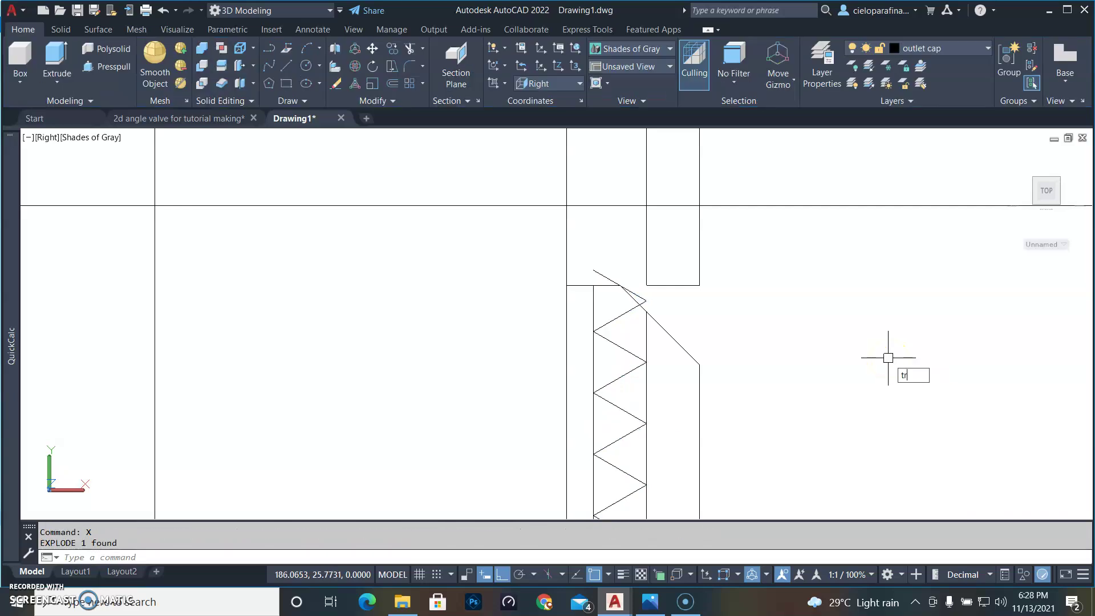
# Step: Trim the parts of the topmost tooth that overhang the rim's top edge and chamfer
pyautogui.press('Return')
pyautogui.click(601, 272)
pyautogui.scroll(3, 643, 299)
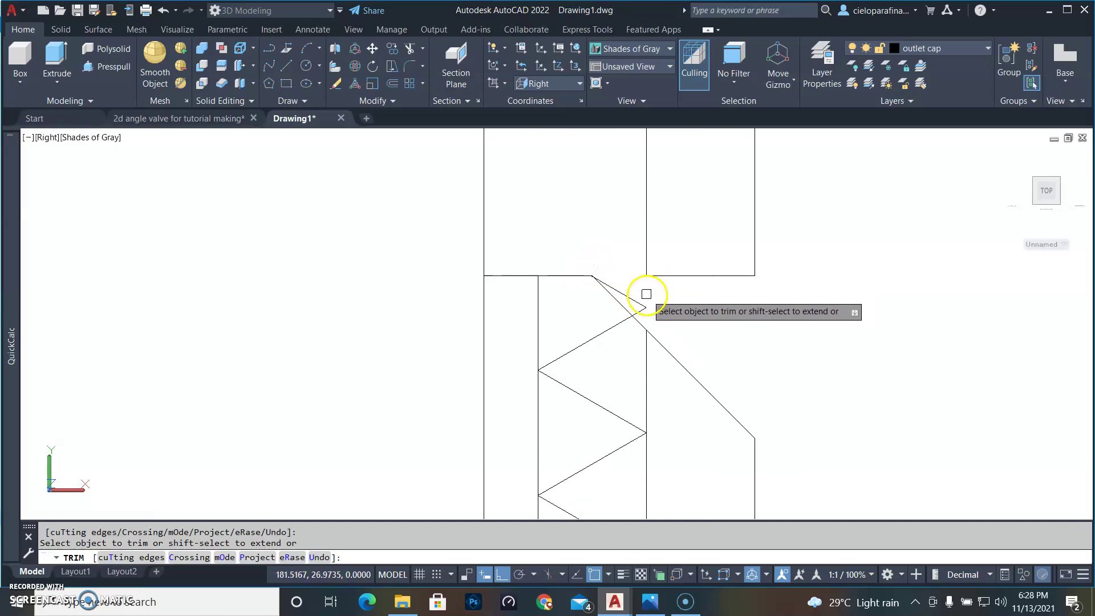
pyautogui.click(635, 298)
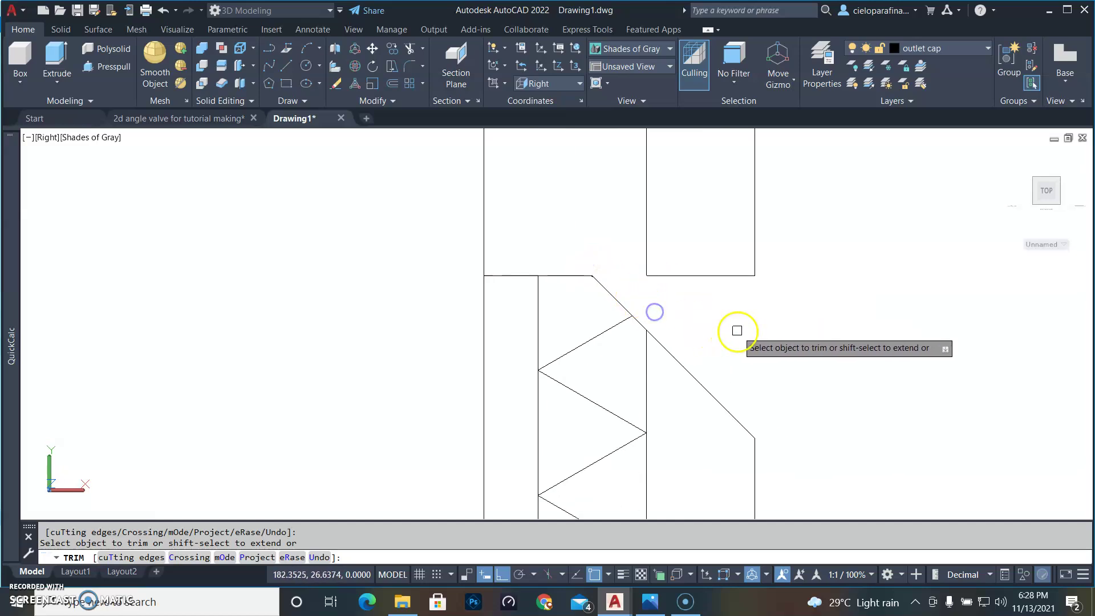
# Step: Trim both offset lines below the thread's lower edge, plus the inner wall line beside the teeth and its adjoining top edge piece
pyautogui.scroll(-8, 737, 329)
pyautogui.scroll(3, 734, 442)
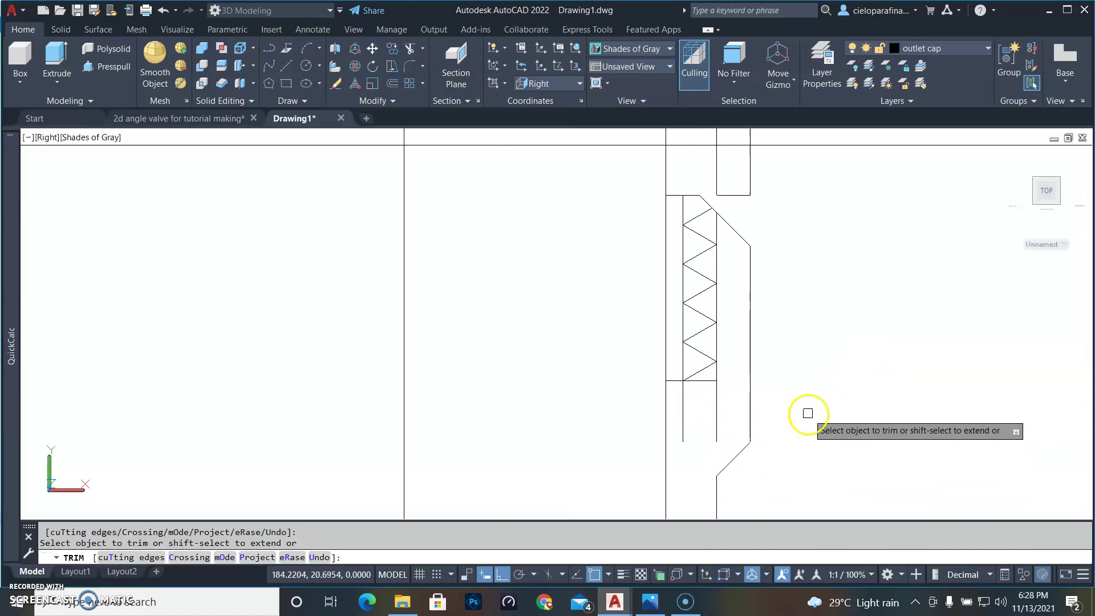
pyautogui.click(716, 409)
pyautogui.click(685, 406)
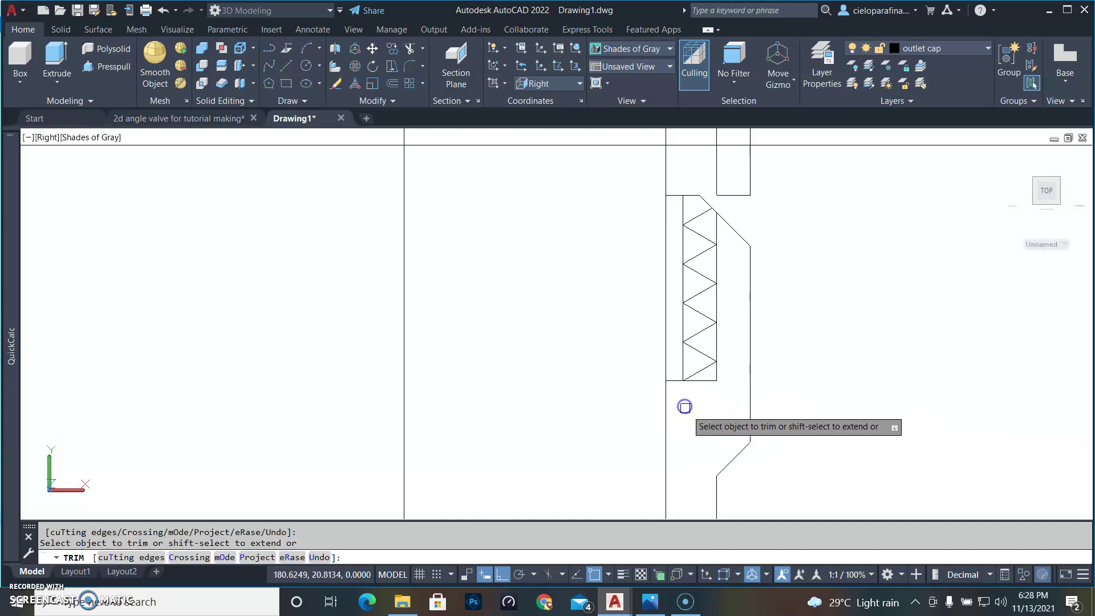
pyautogui.click(664, 351)
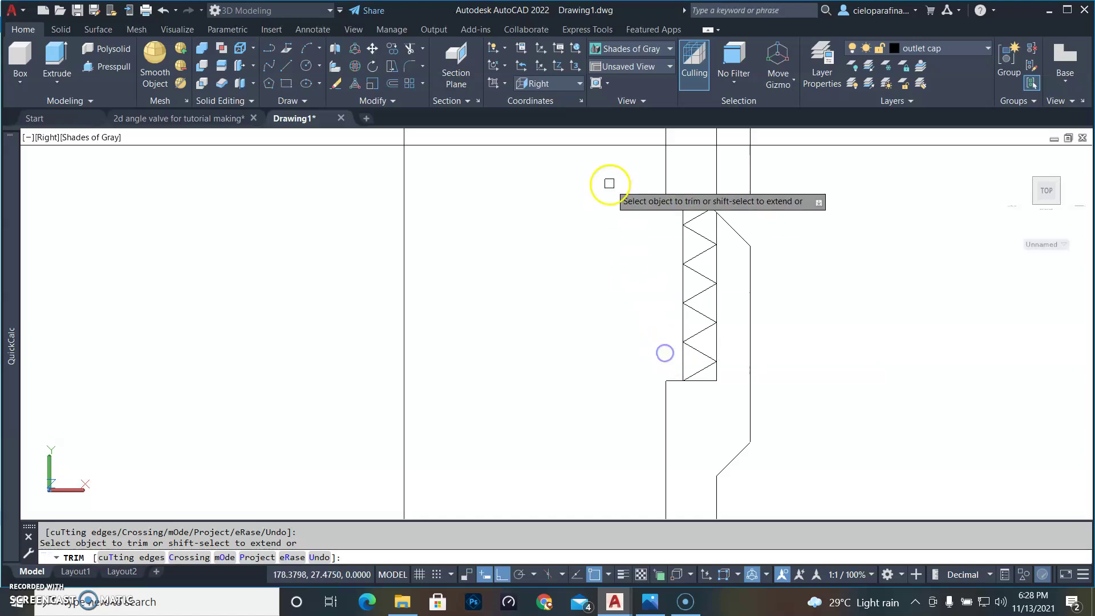
pyautogui.scroll(3, 648, 201)
pyautogui.click(701, 185)
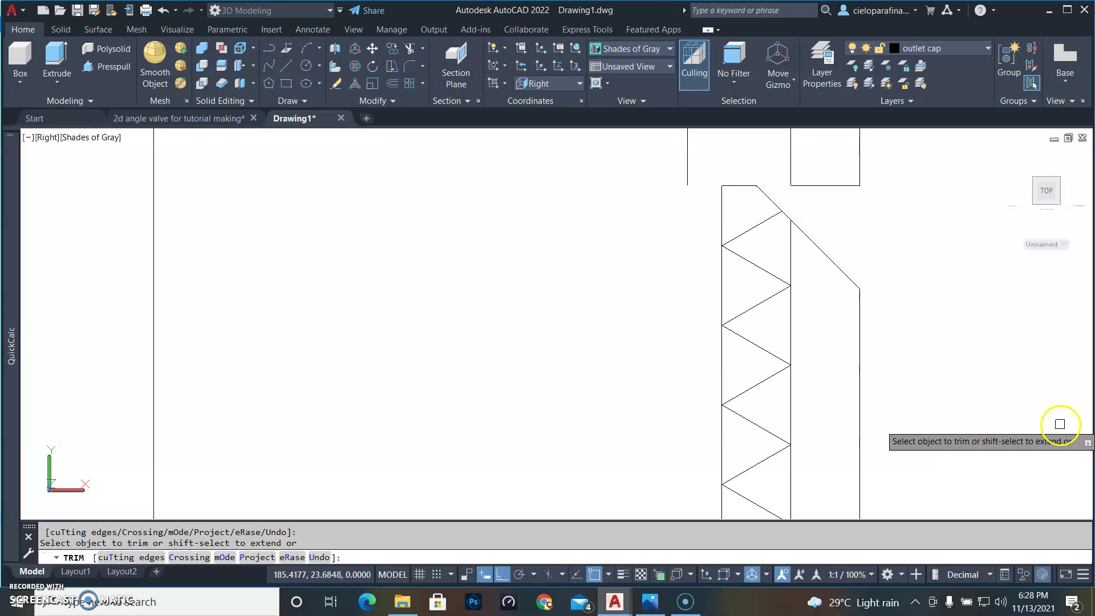
pyautogui.press('Escape')
# Step: Copy the cap profile with its teeth horizontally to empty space right of the drawing, excluding the stray vertical and horizontal segments outside it
pyautogui.scroll(-4, 1054, 421)
pyautogui.moveTo(1023, 433); pyautogui.dragTo(974, 415, button='middle')
pyautogui.scroll(-2, 913, 371)
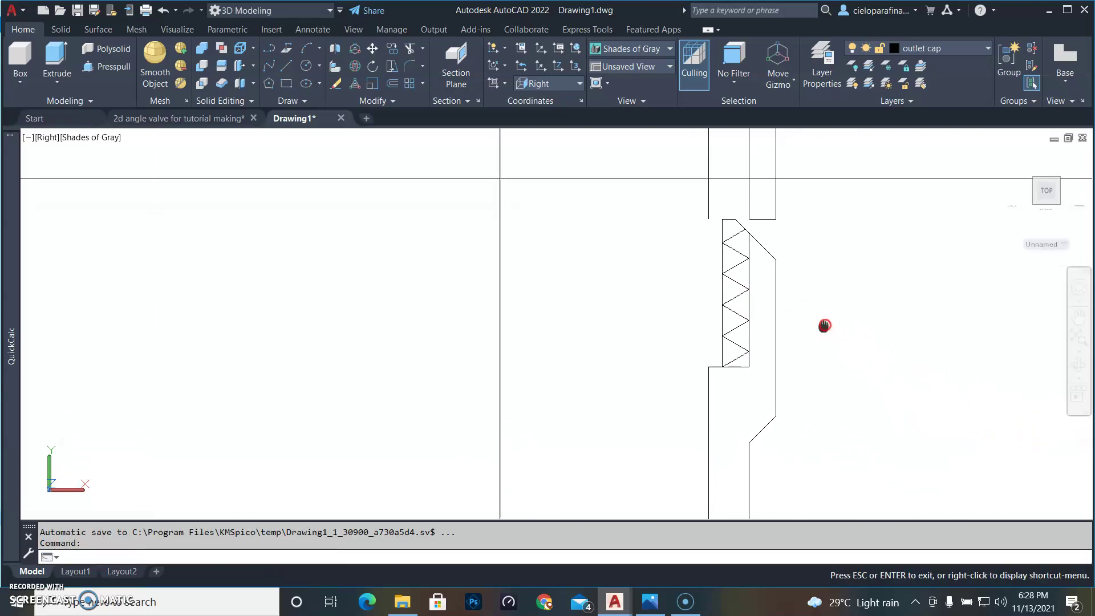
pyautogui.moveTo(827, 325); pyautogui.dragTo(810, 315, button='middle')
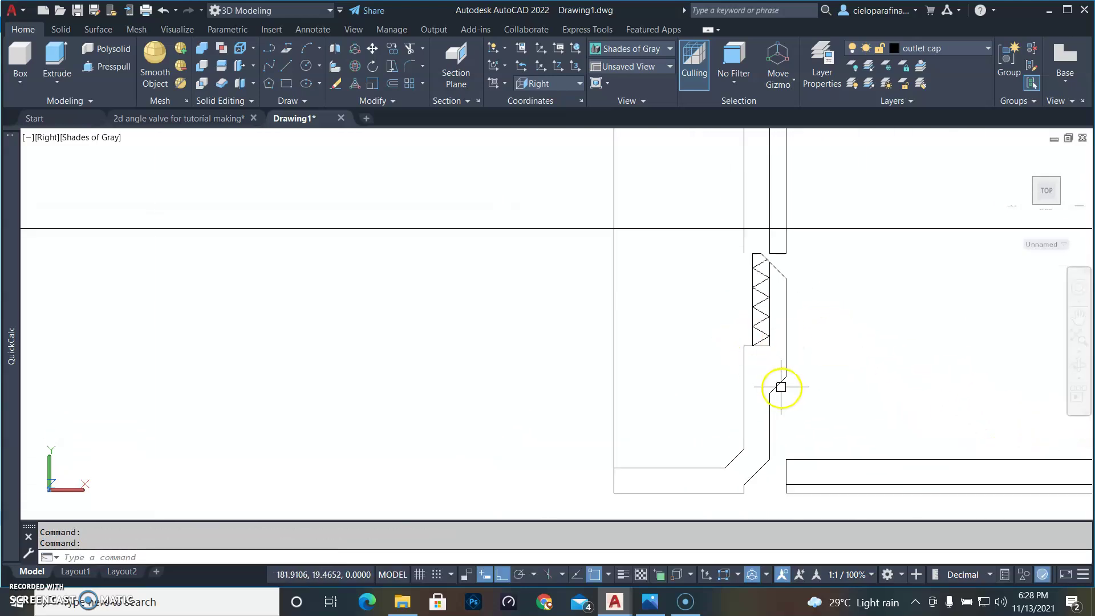
pyautogui.scroll(3, 781, 388)
pyautogui.scroll(-4, 759, 342)
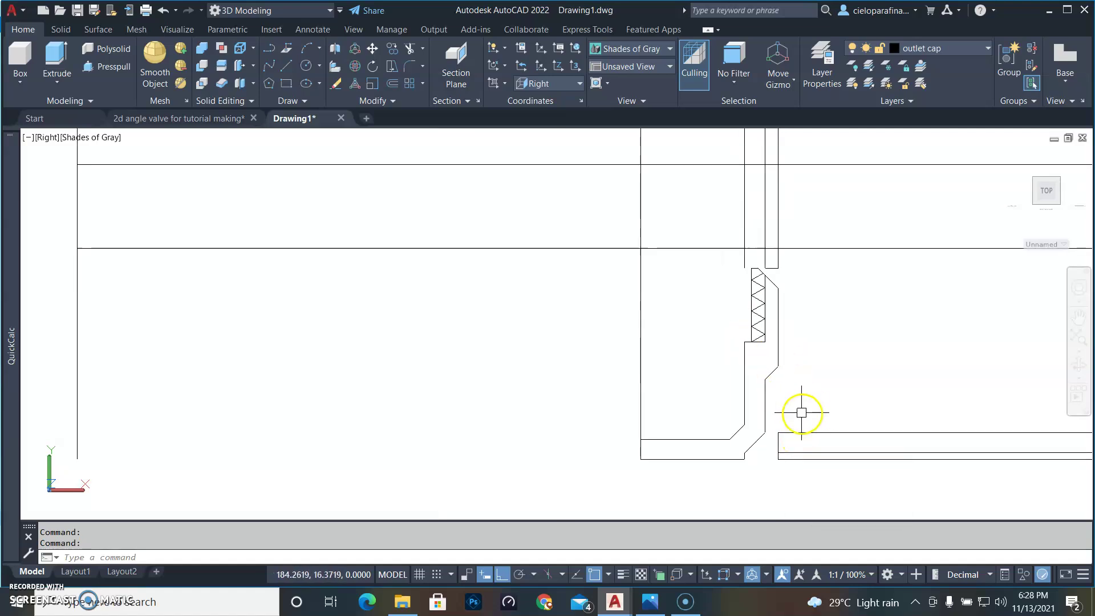
pyautogui.press('Escape')
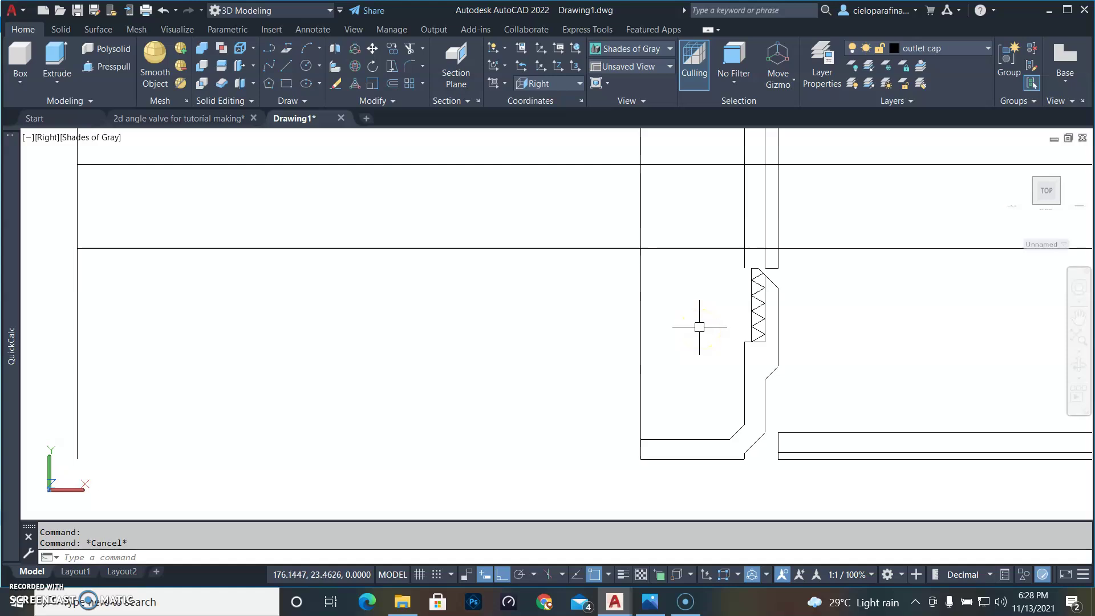
pyautogui.click(617, 253)
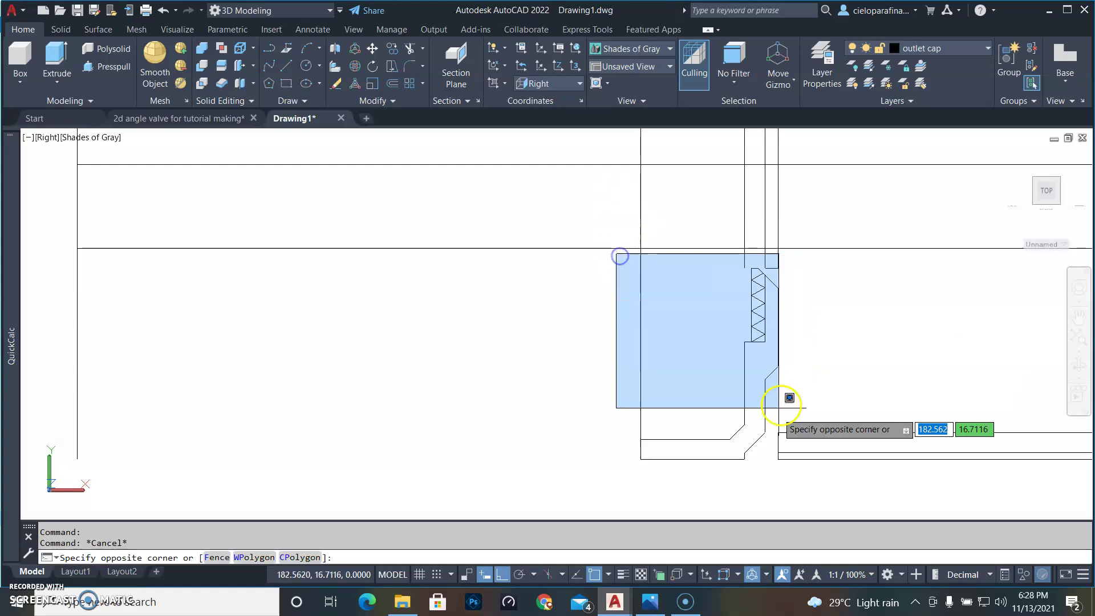
pyautogui.click(807, 481)
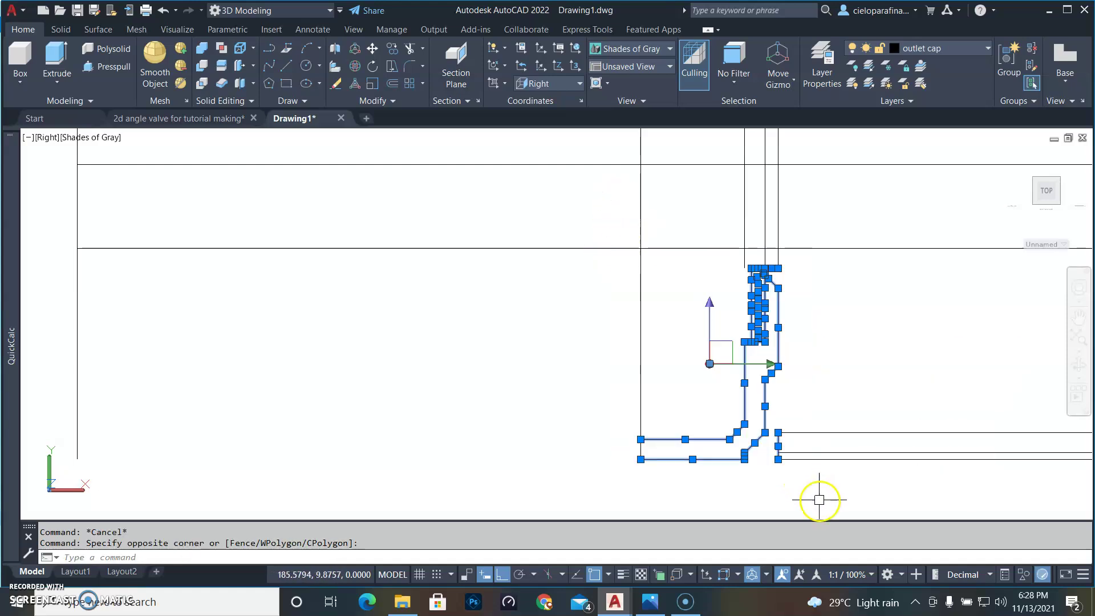
pyautogui.click(813, 489)
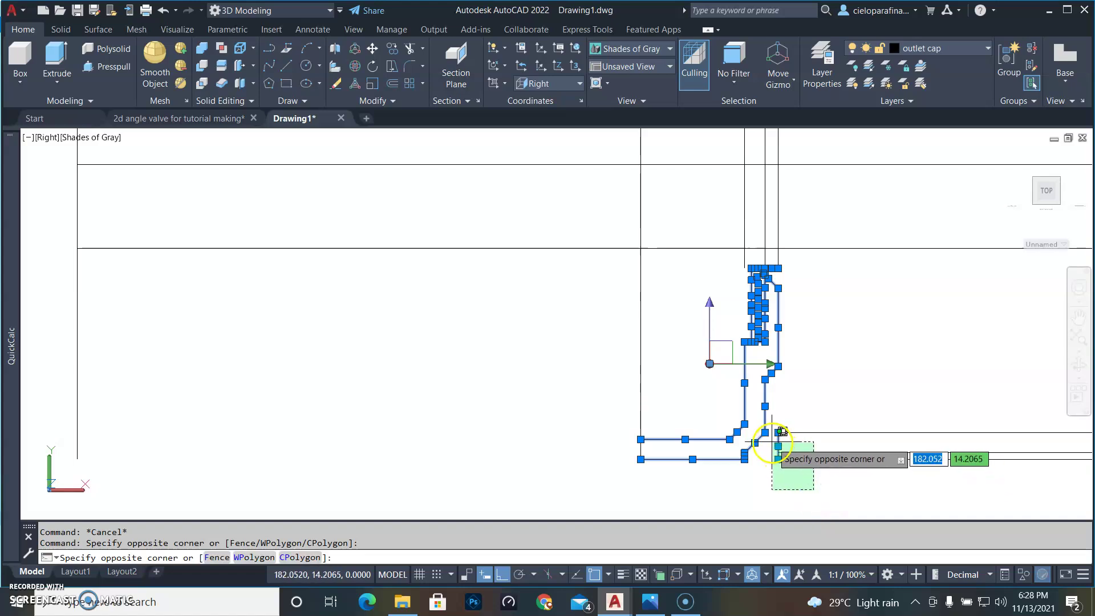
pyautogui.click(780, 432)
pyautogui.scroll(5, 779, 265)
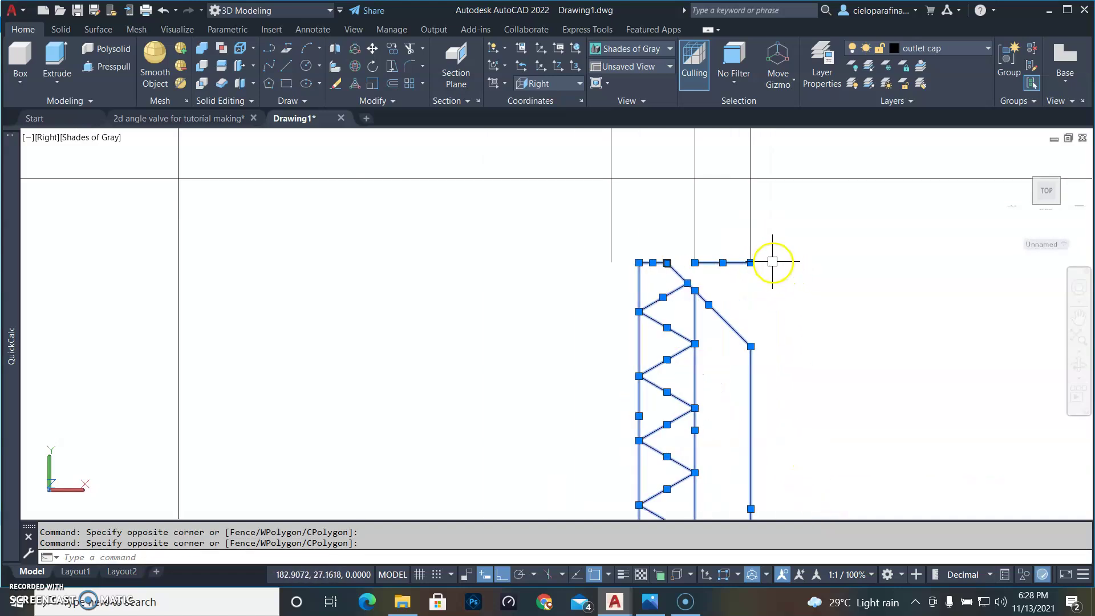
pyautogui.click(769, 280)
pyautogui.click(726, 242)
pyautogui.scroll(-4, 875, 293)
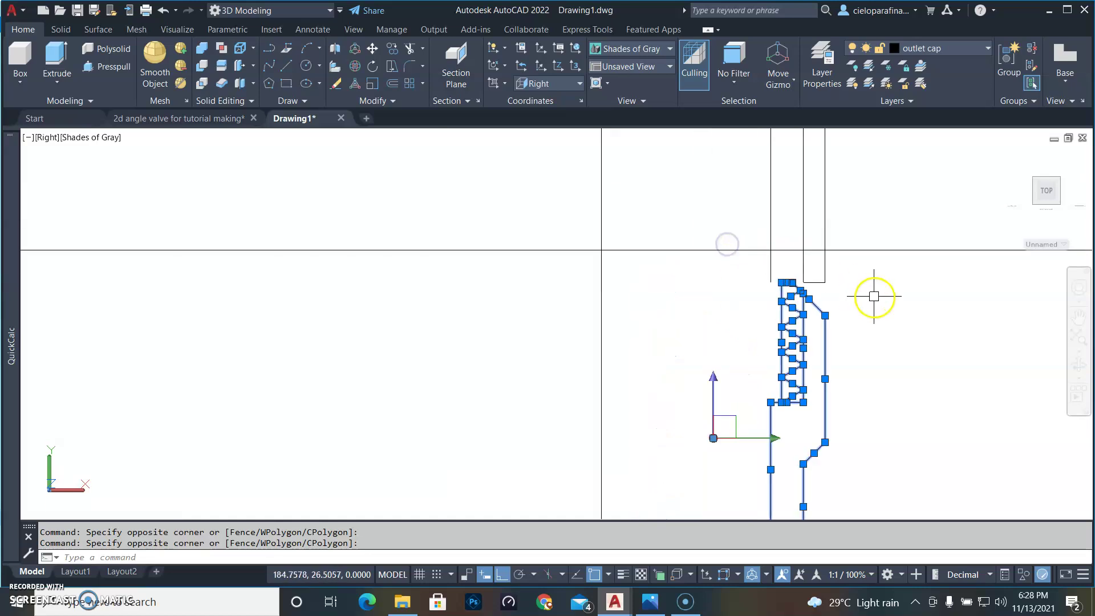
pyautogui.scroll(2, 883, 356)
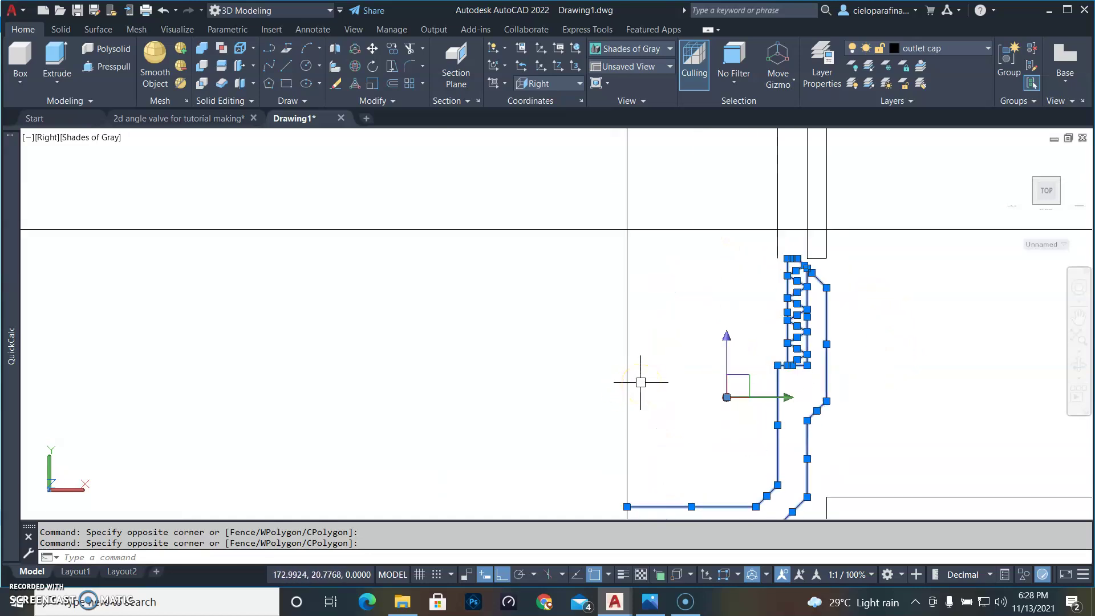
pyautogui.press('Return')
pyautogui.click(633, 366)
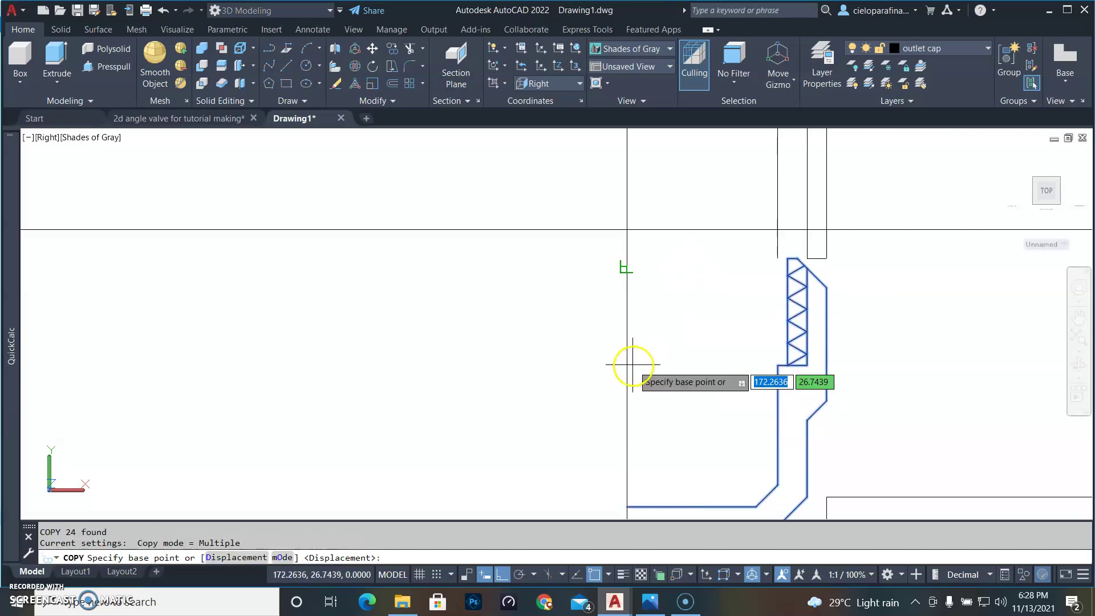
pyautogui.scroll(-8, 913, 382)
pyautogui.moveTo(925, 380); pyautogui.dragTo(612, 367, button='middle')
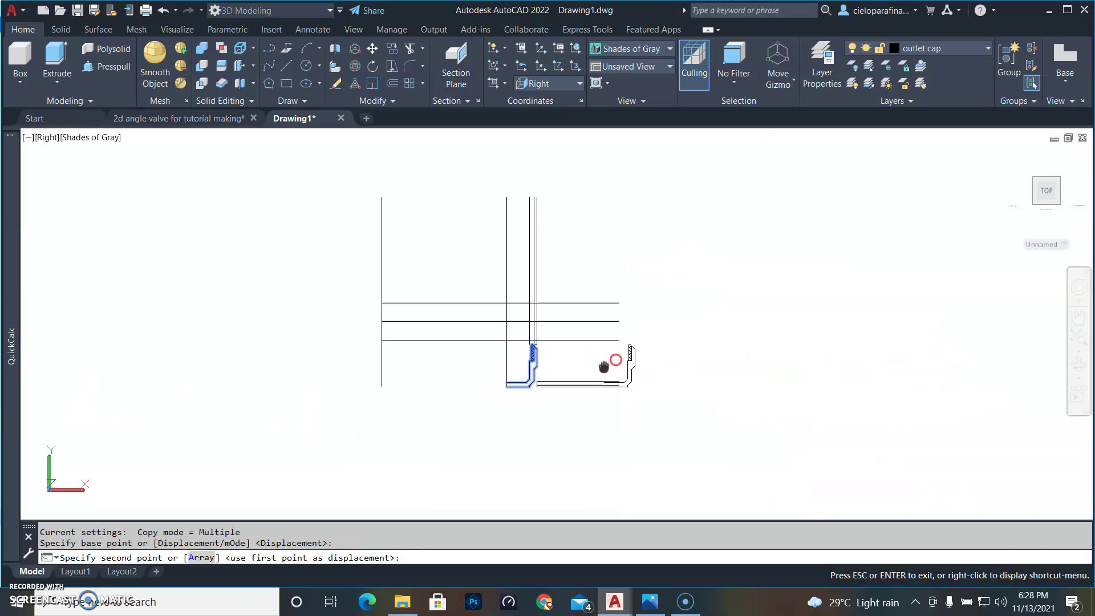
pyautogui.click(801, 379)
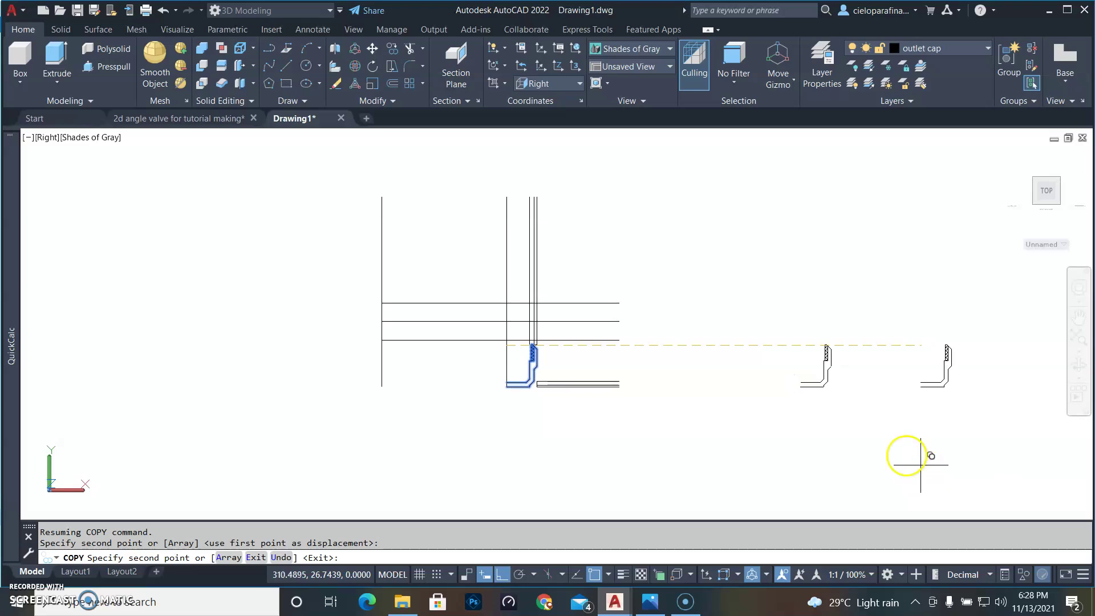
pyautogui.press('Escape')
# Step: Draw a vertical line closing the open inner end of the copied profile's base
pyautogui.scroll(2, 827, 345)
pyautogui.scroll(3, 826, 345)
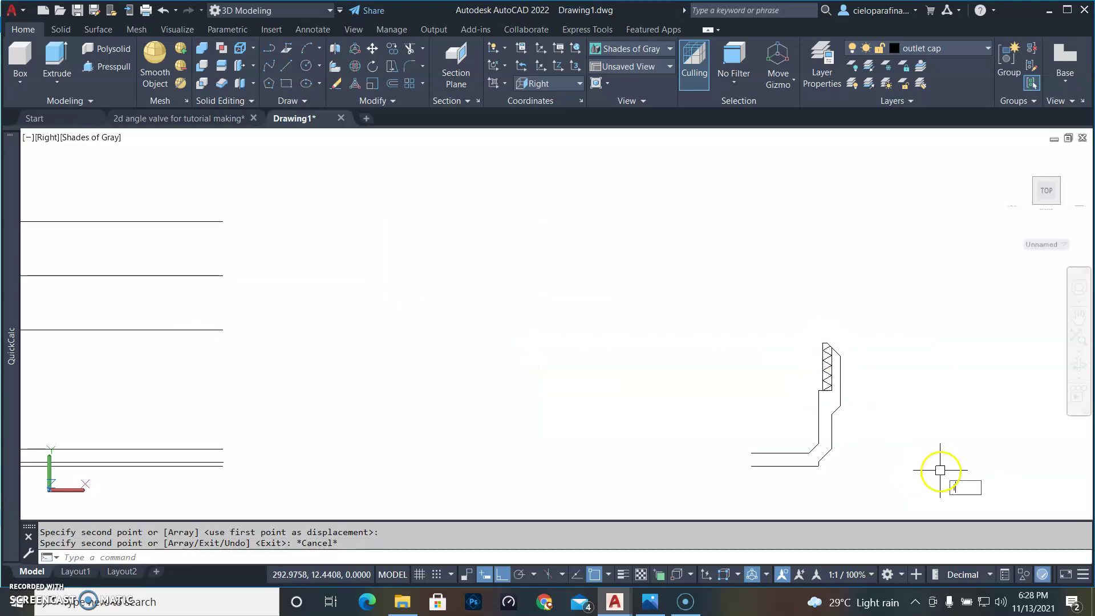
pyautogui.write('l')
pyautogui.press('Return')
pyautogui.click(751, 453)
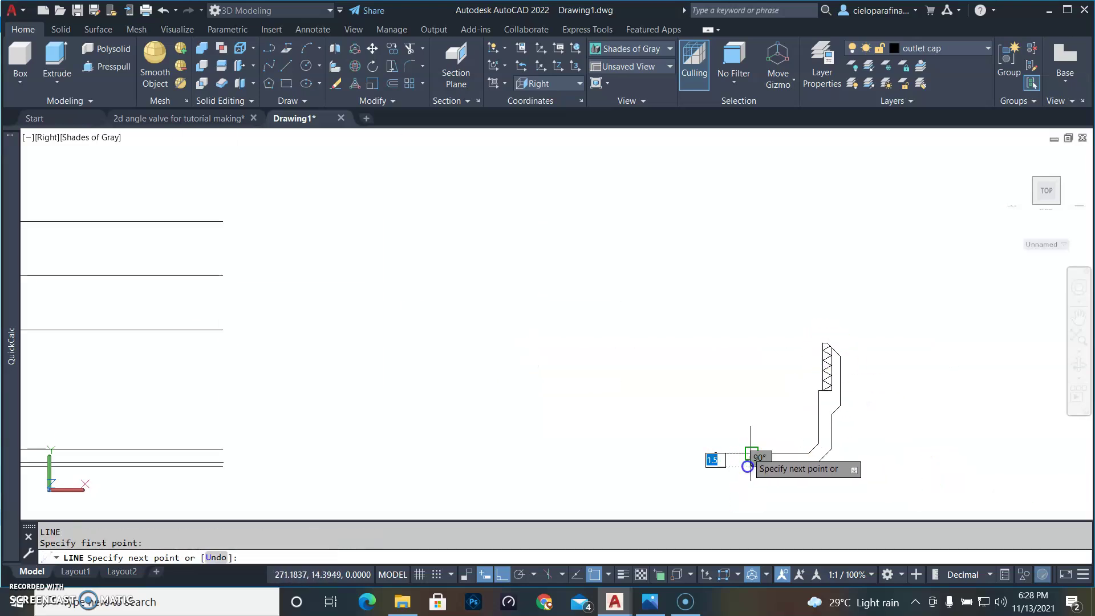